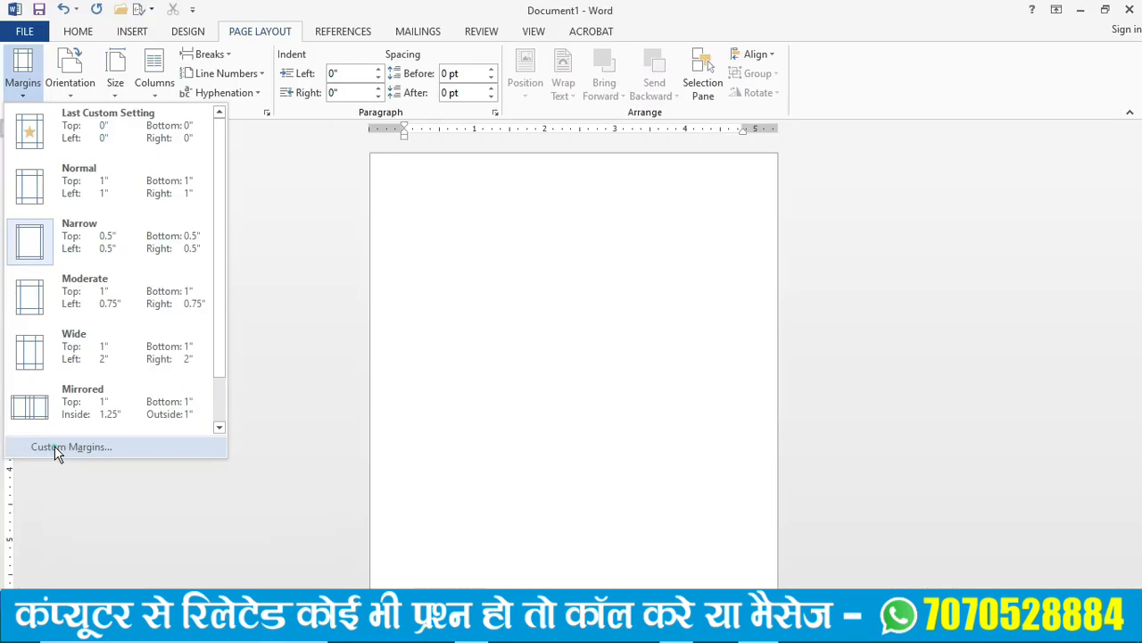
- Set custom page margins of 0.2 inches on all four sides for the whole document
left_click(95, 449)
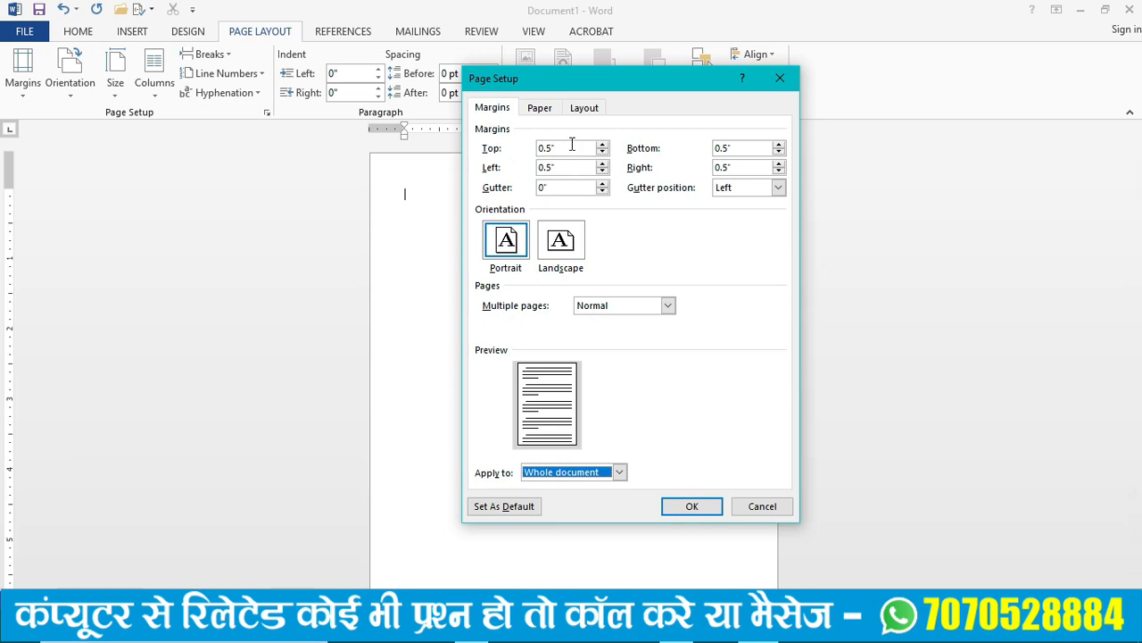
left_click_drag(572, 146, 504, 152)
type("0")
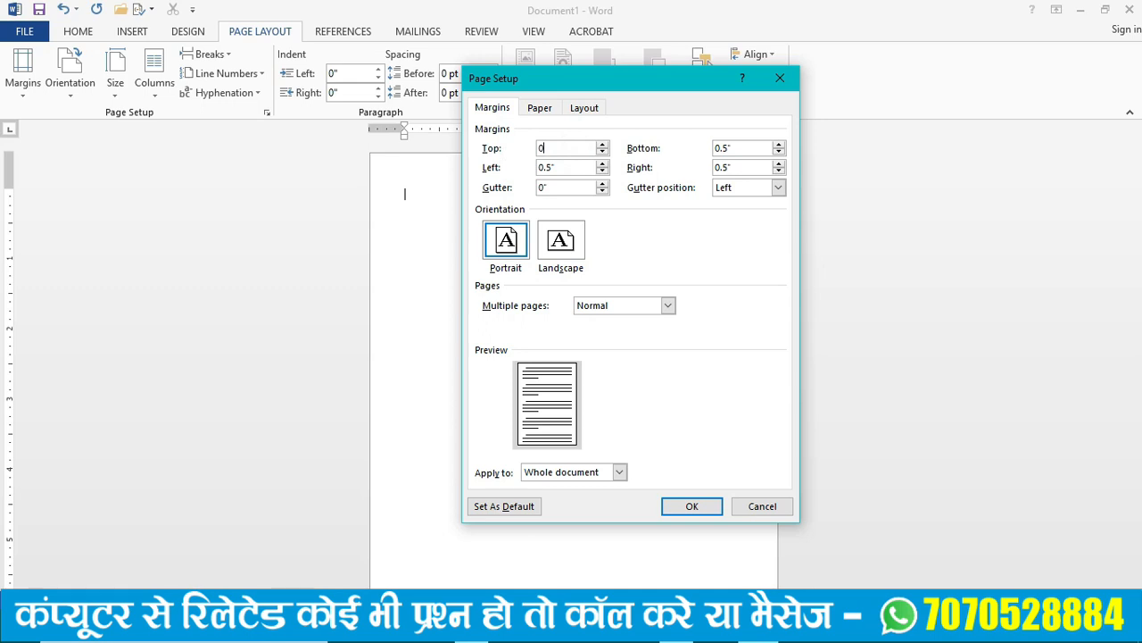
type(".2")
key("Tab")
type("0.2")
key("Tab")
type("0.2")
key("Tab")
type("0.")
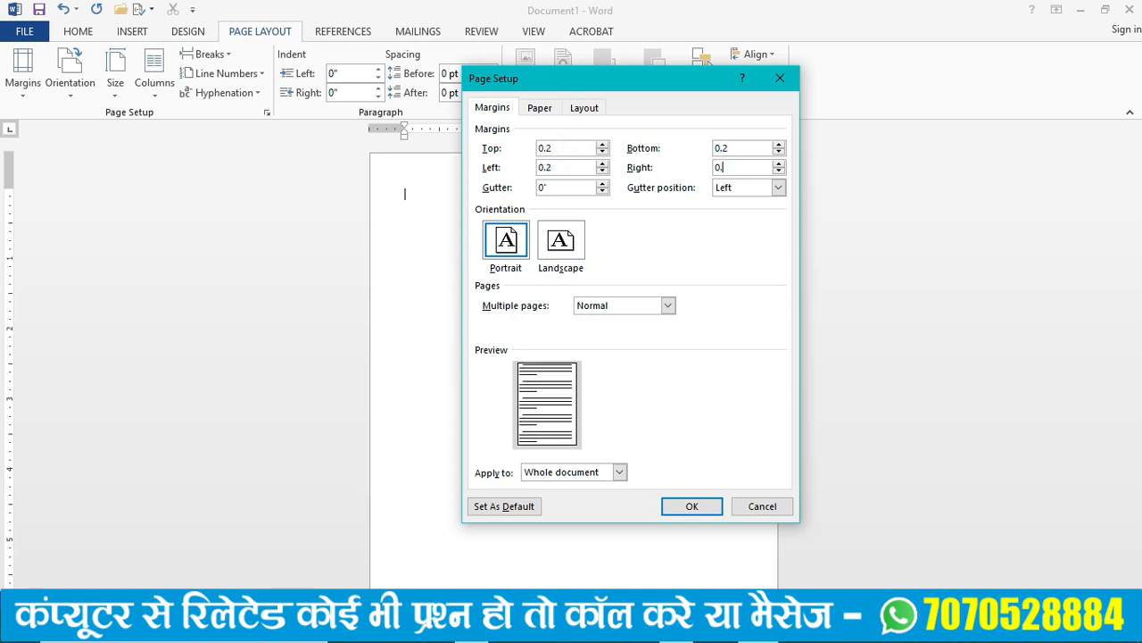
left_click(678, 504)
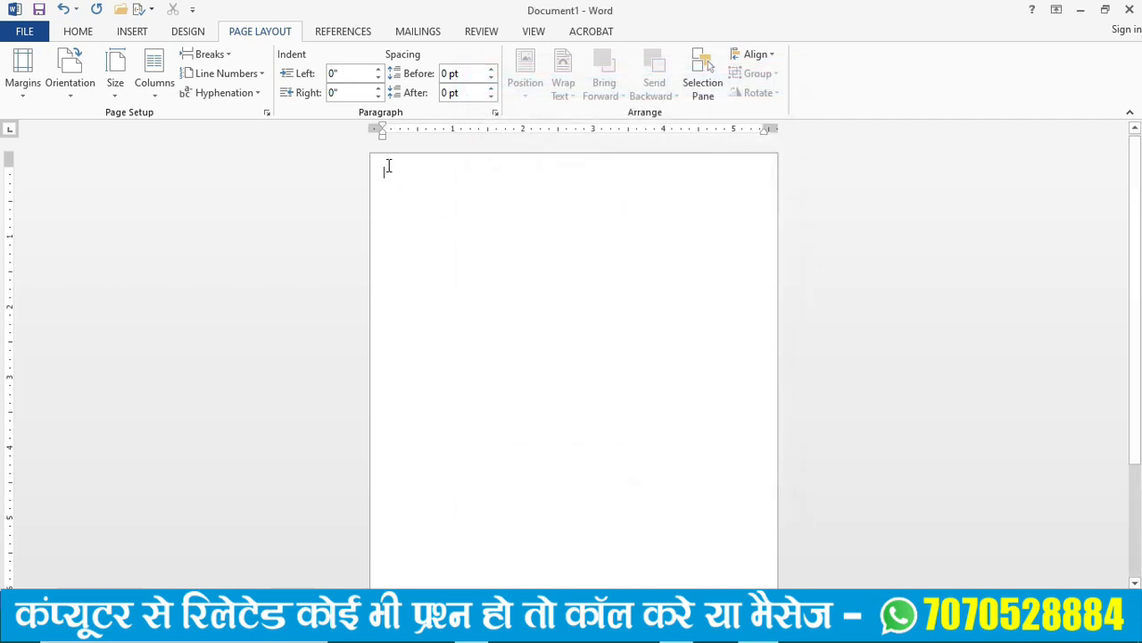
- Insert a table with five columns and four rows at the start of the page
left_click(140, 36)
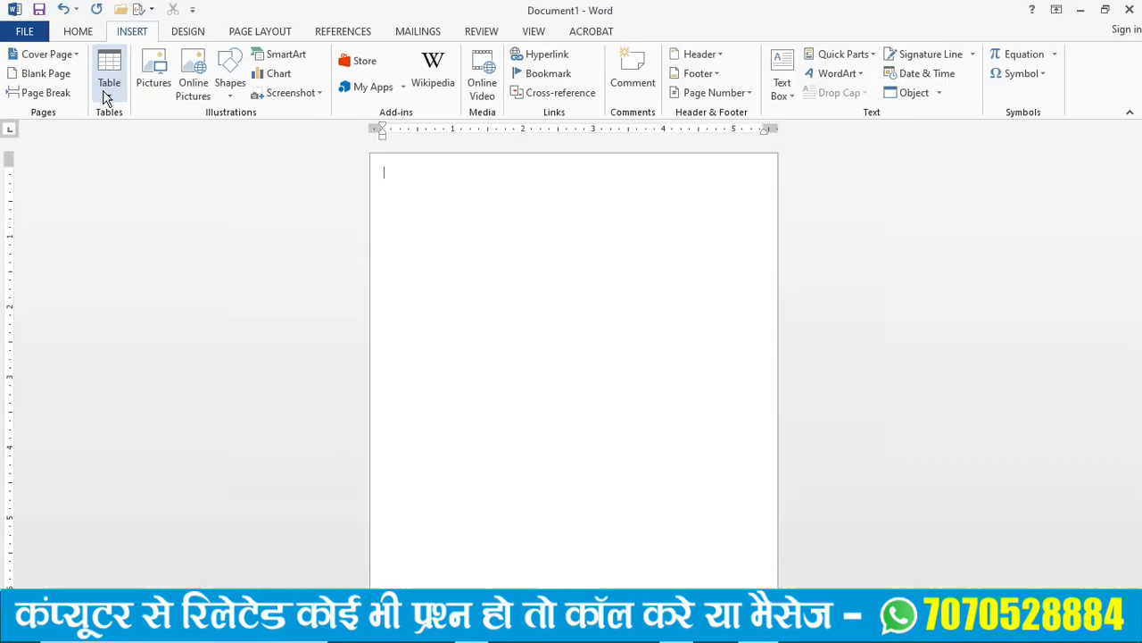
left_click(108, 98)
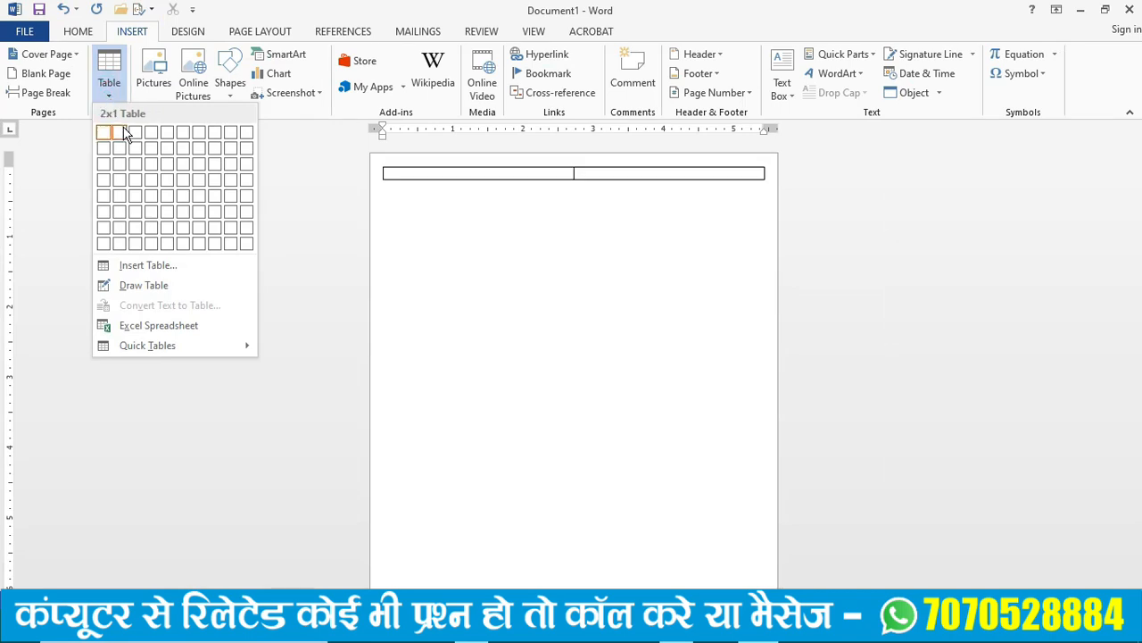
left_click(175, 180)
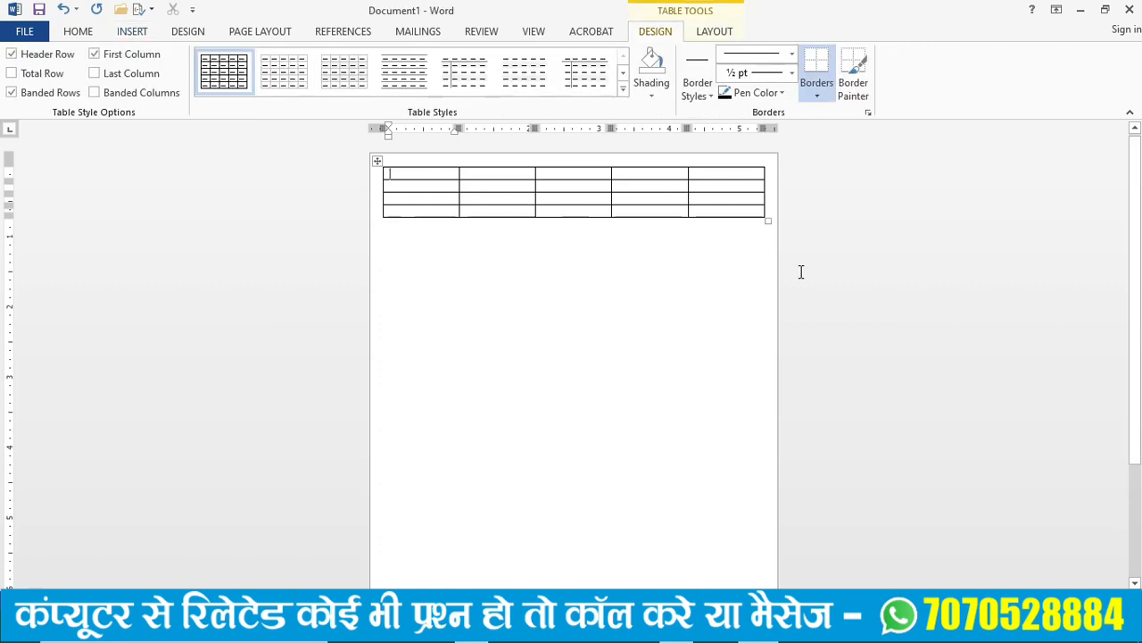
- Merge the five cells of the table's first row into a single cell
left_click(1098, 597)
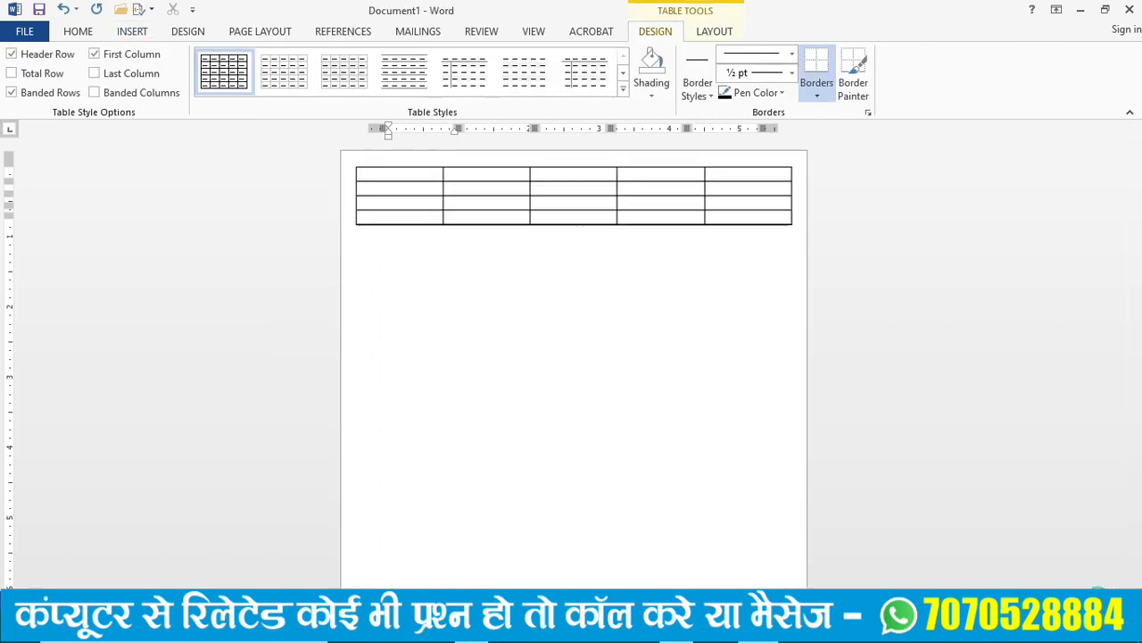
left_click(1098, 597)
left_click(1097, 597)
left_click(1098, 597)
left_click(1098, 597)
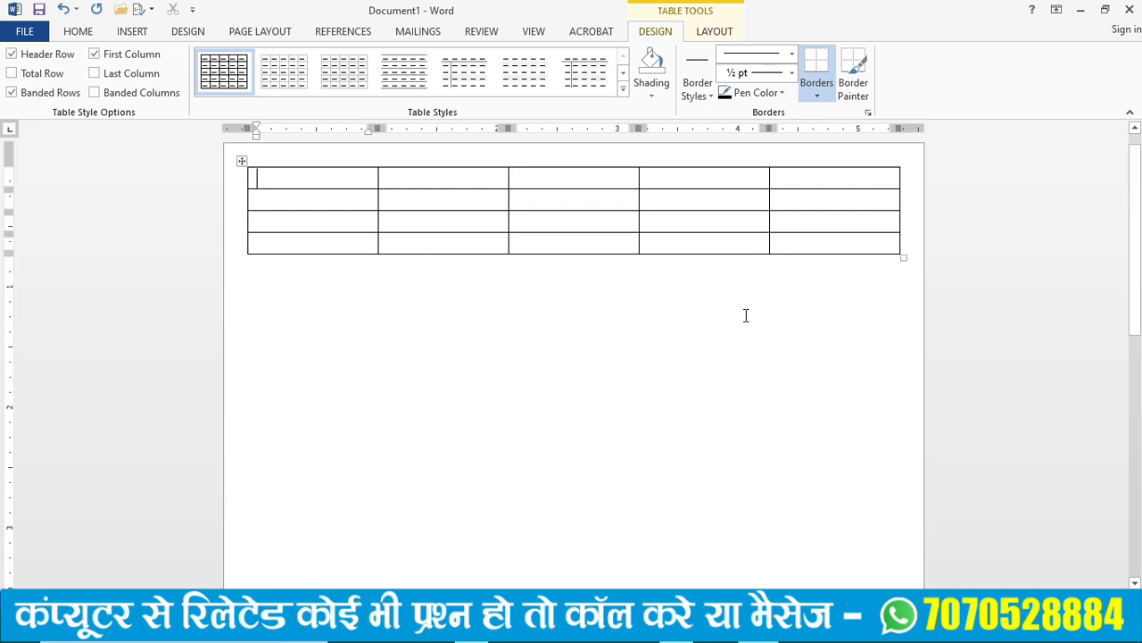
left_click_drag(295, 179, 836, 182)
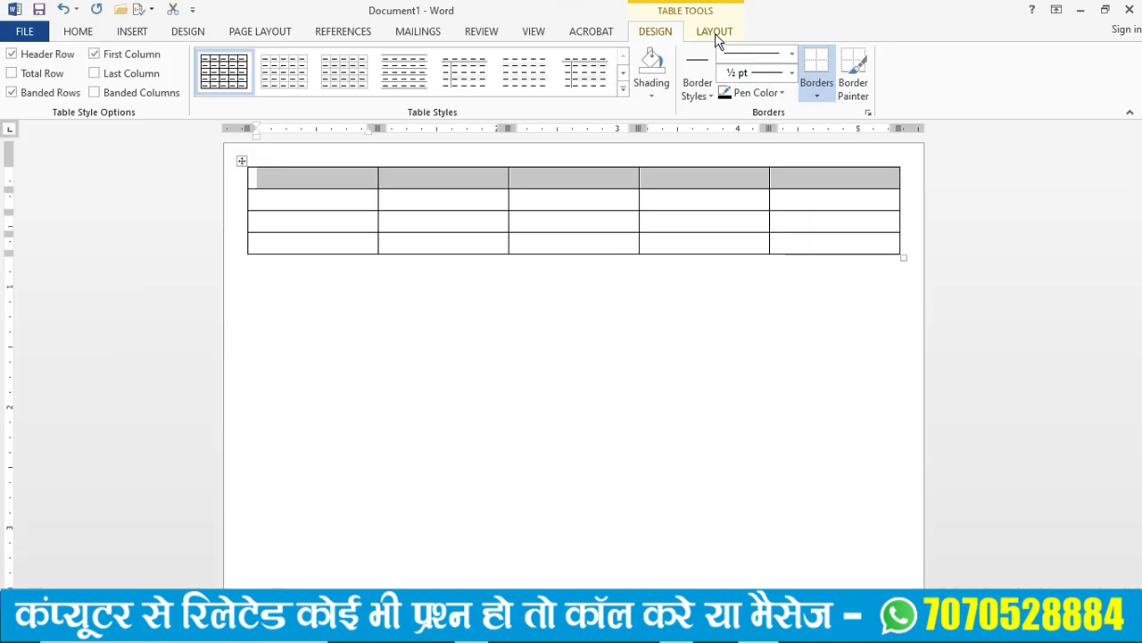
left_click(715, 33)
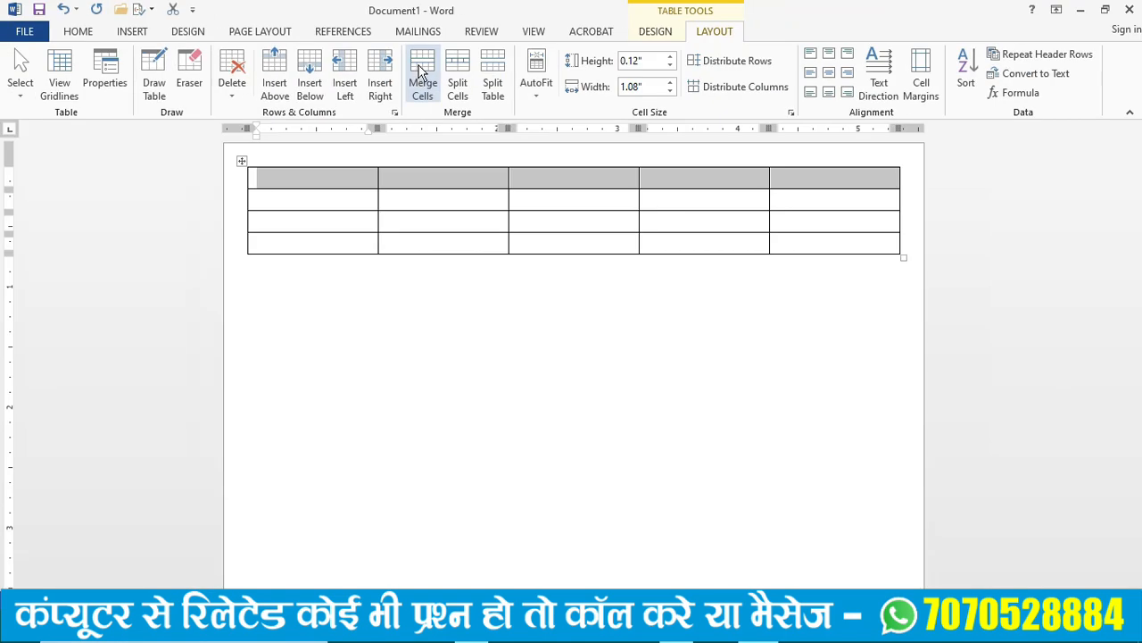
left_click(421, 68)
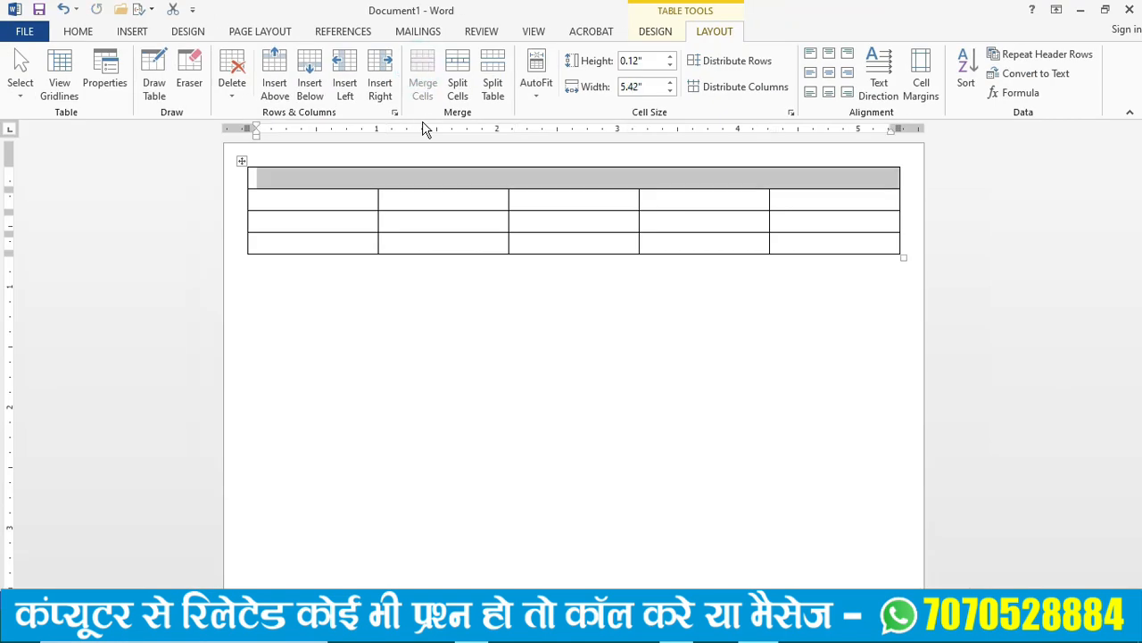
- Enter "GST NO-" in the merged top cell and add several blank lines below it to make the cell taller
left_click(317, 176)
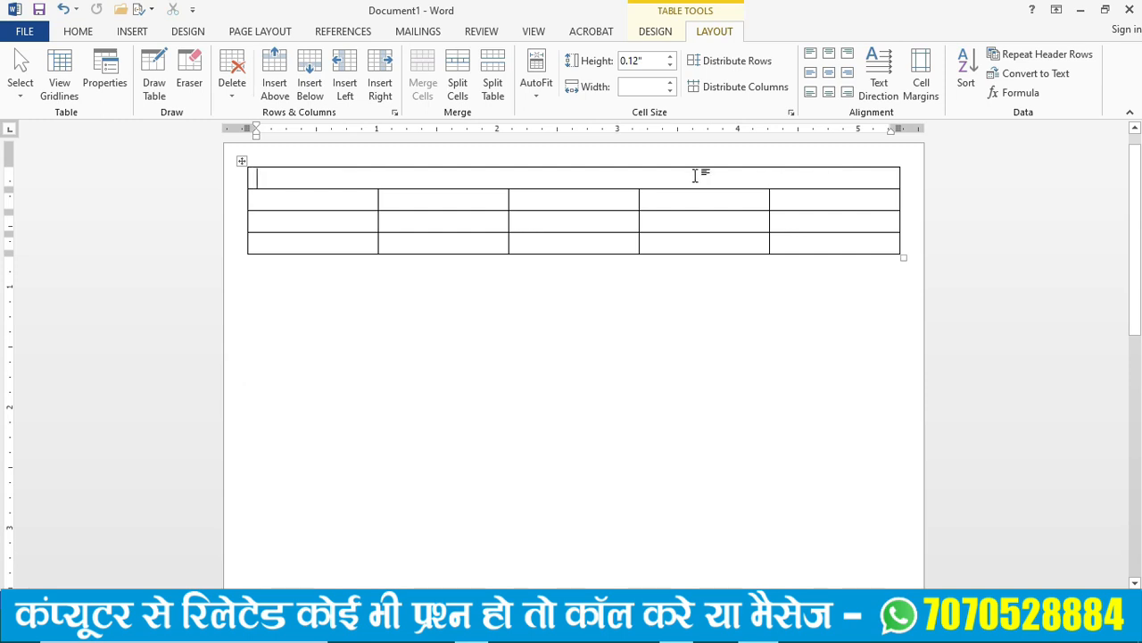
type("G")
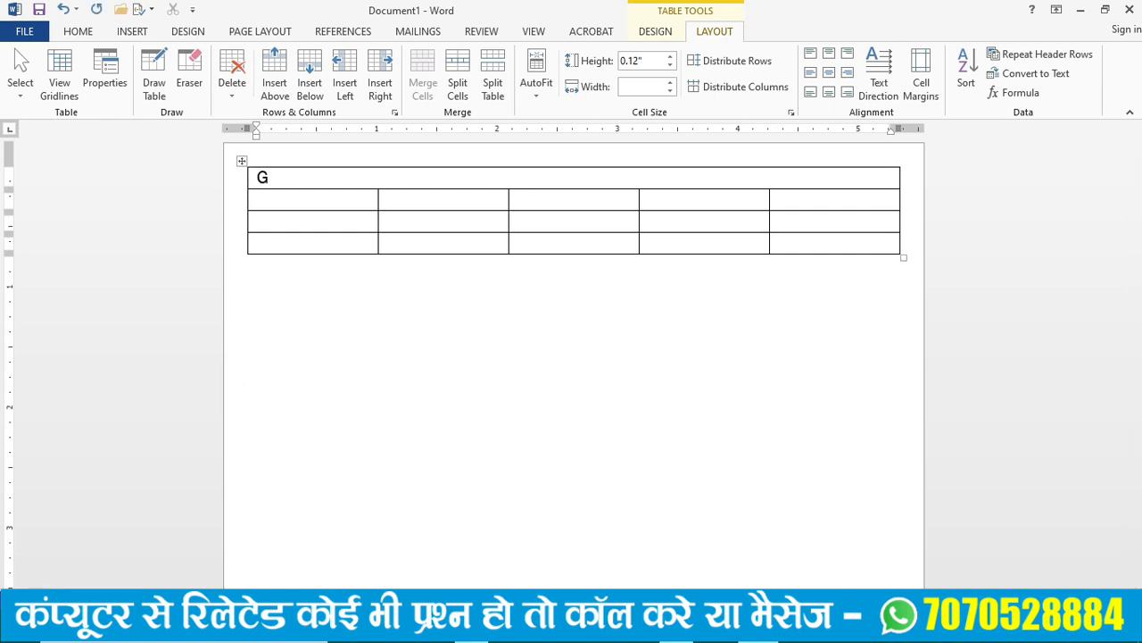
type("SR")
type(" N")
type("O-")
key("Return")
key("Return")
key("Return")
key("Return")
key("Return")
key("Return")
key("Return")
key("Return")
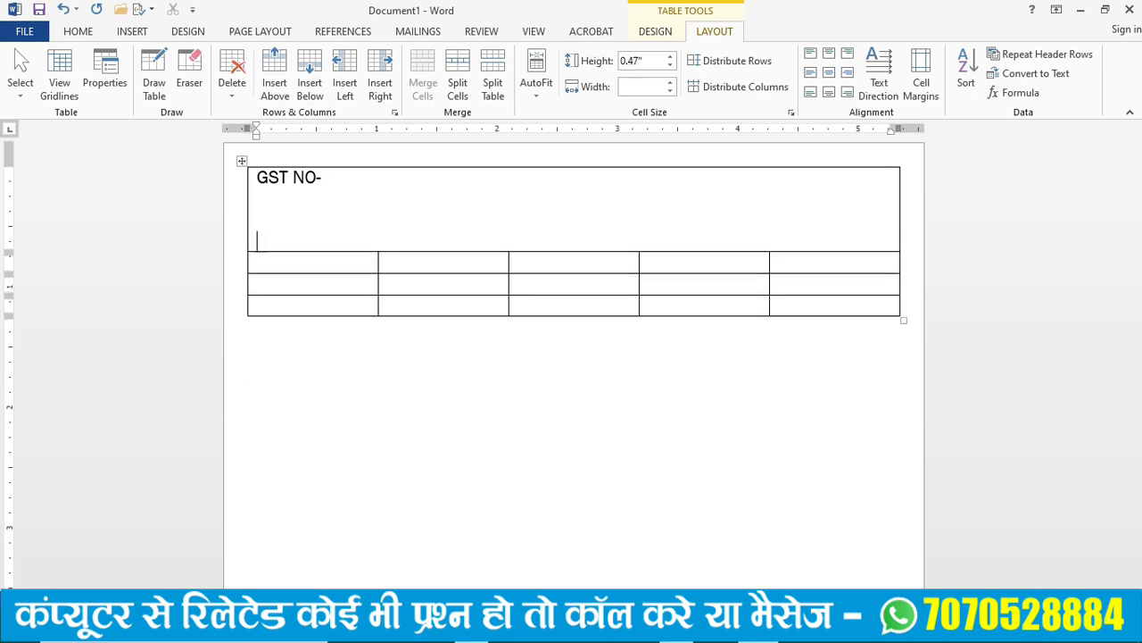
key("Return")
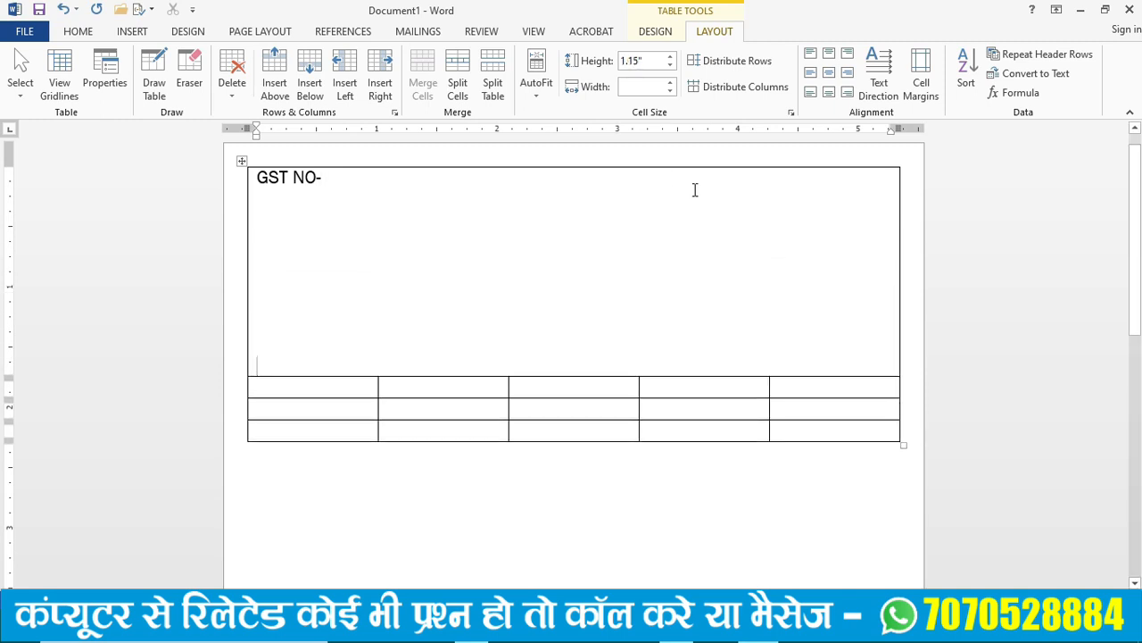
- Enter the company's GST number after the "GST NO-" label
left_click(332, 180)
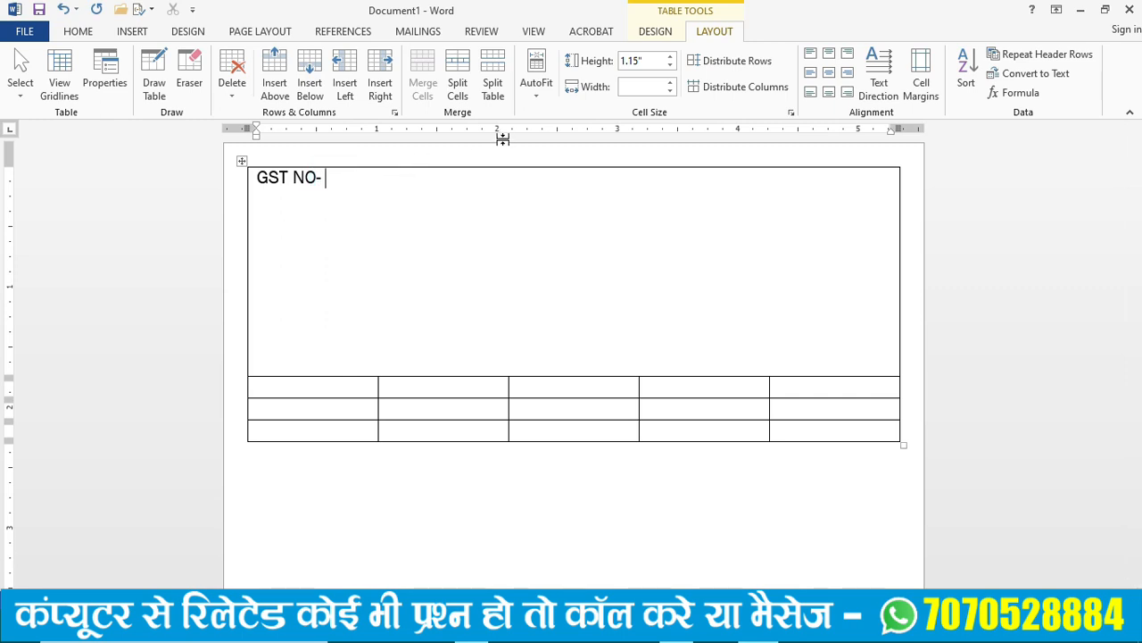
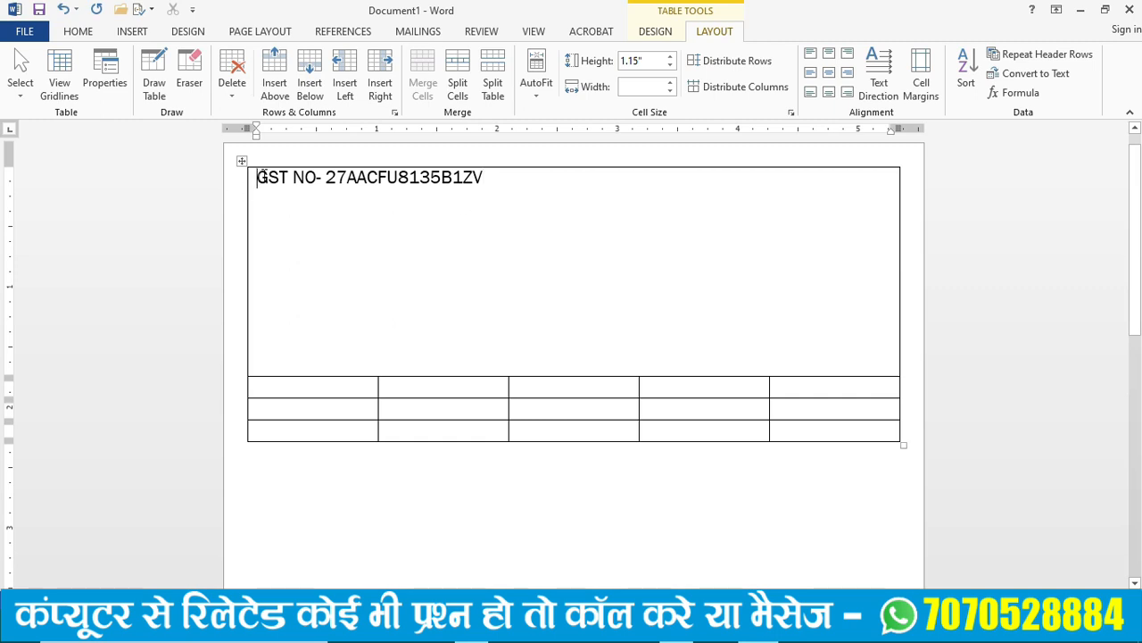
- Set the font size of the GST number line to 9
left_click_drag(258, 176, 487, 177)
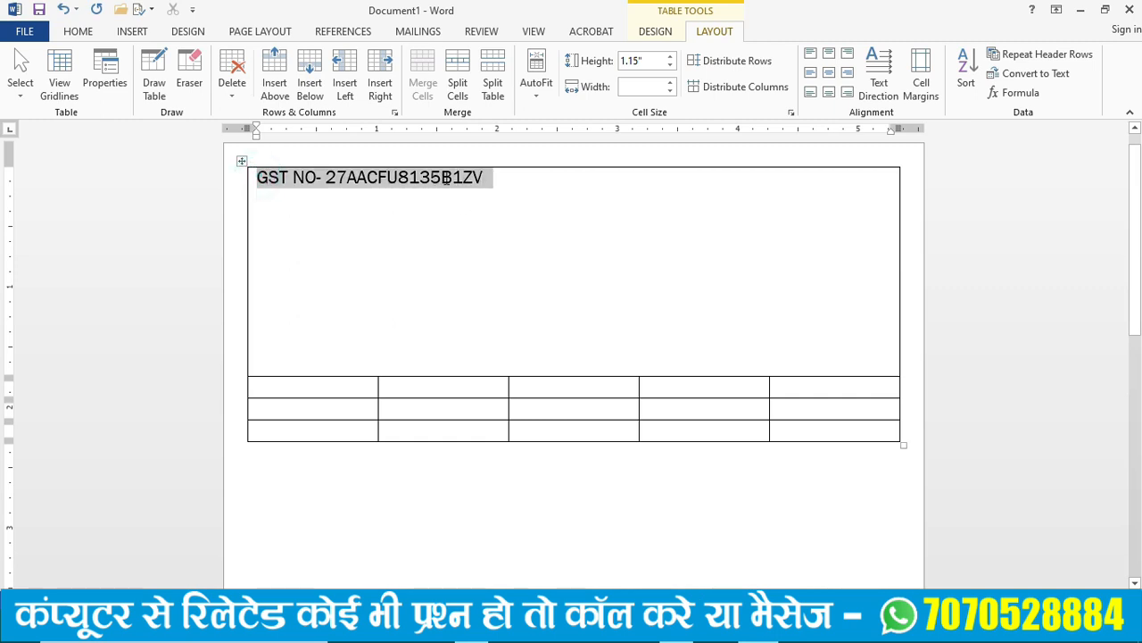
left_click(77, 31)
left_click(276, 61)
left_click(276, 62)
left_click(262, 60)
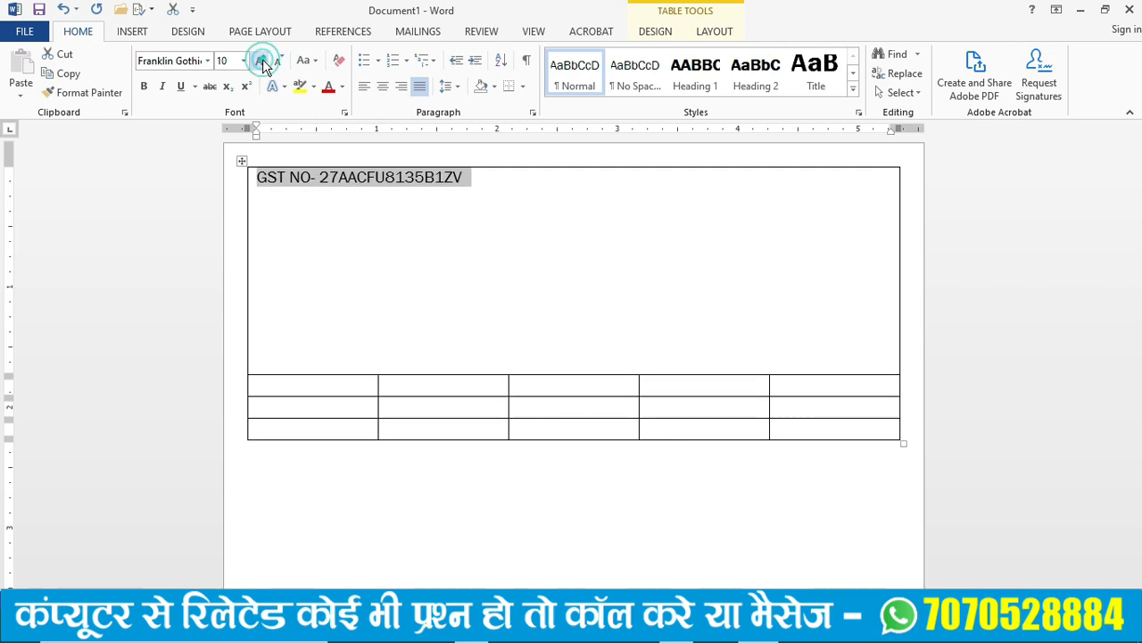
left_click(278, 61)
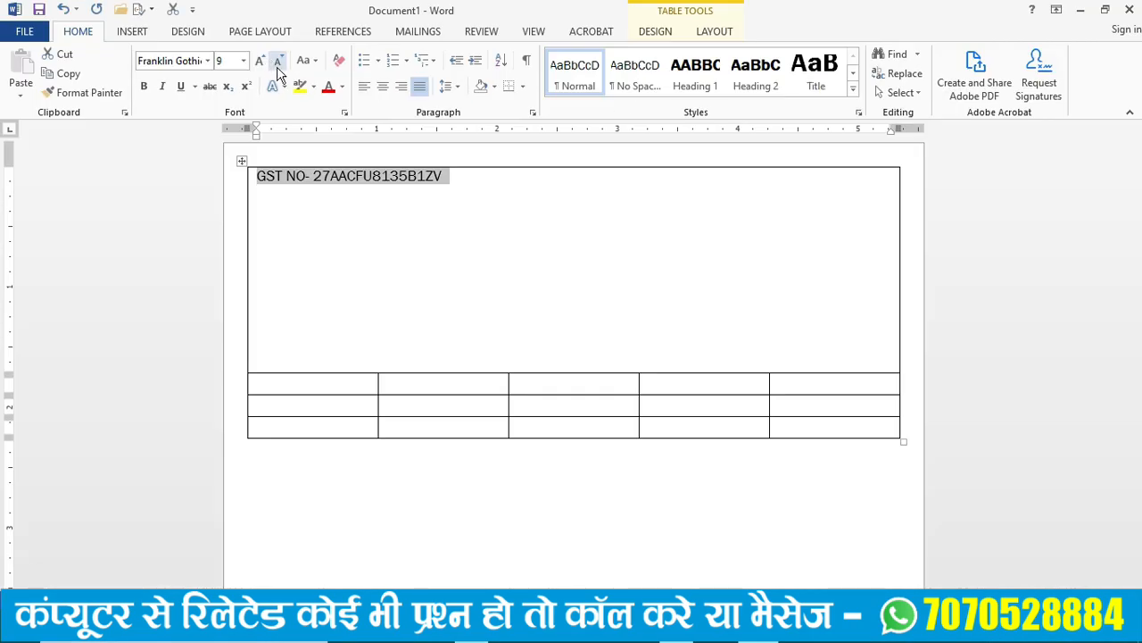
- Add "Tax Invoice Bill" and "Date" followed by a dotted line, spaced apart on the GST number line
left_click(461, 178)
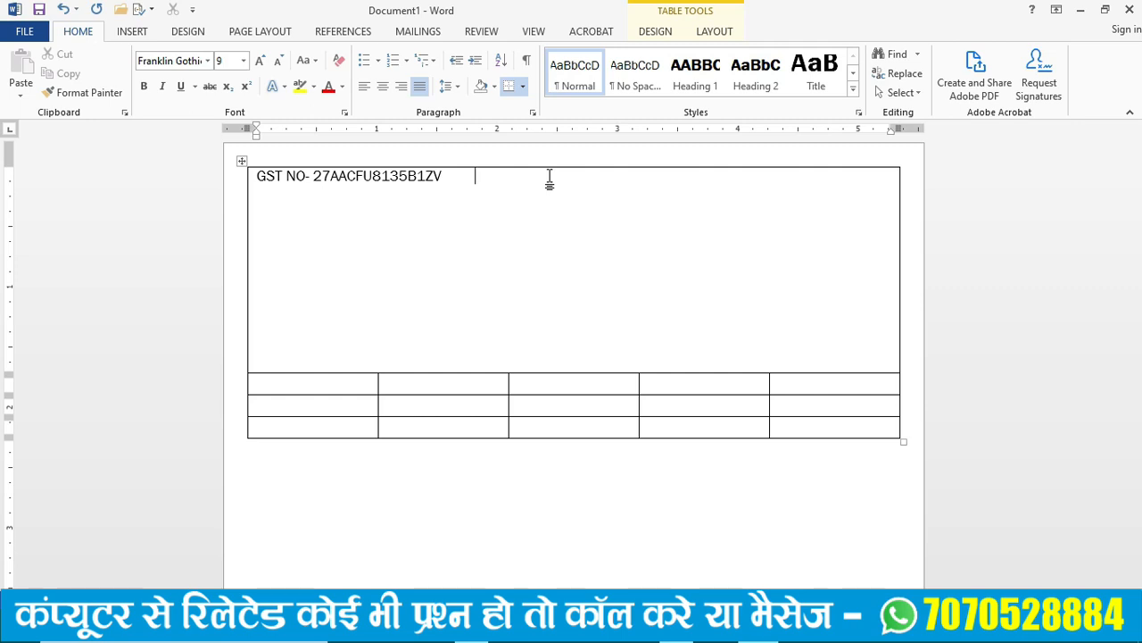
type("Tax Invoice Bill")
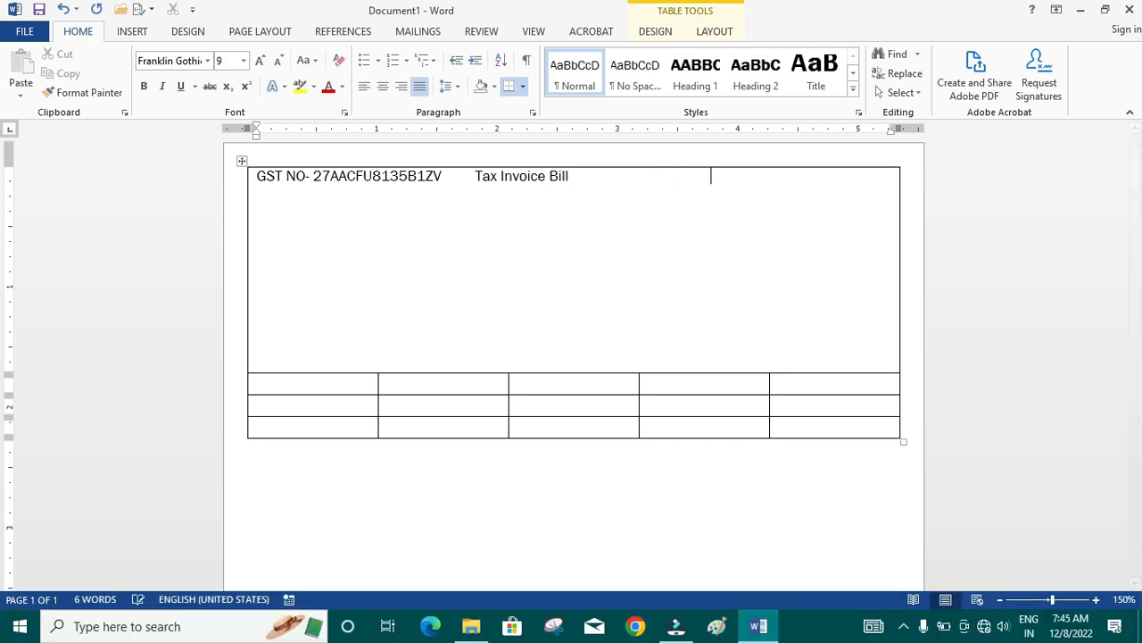
type("Ca")
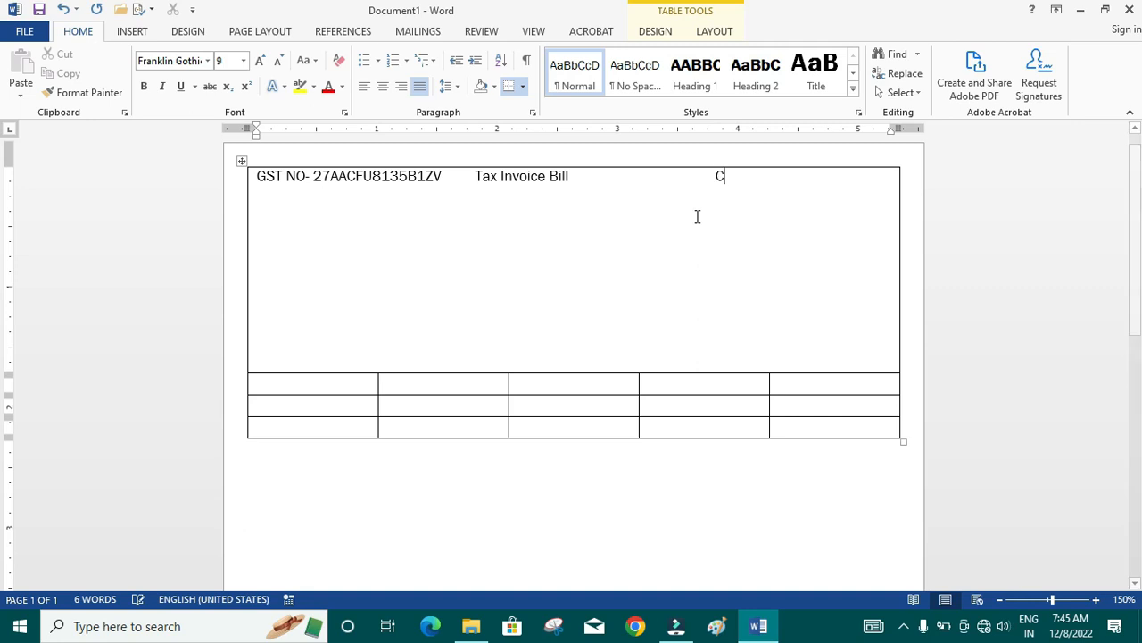
type("Date")
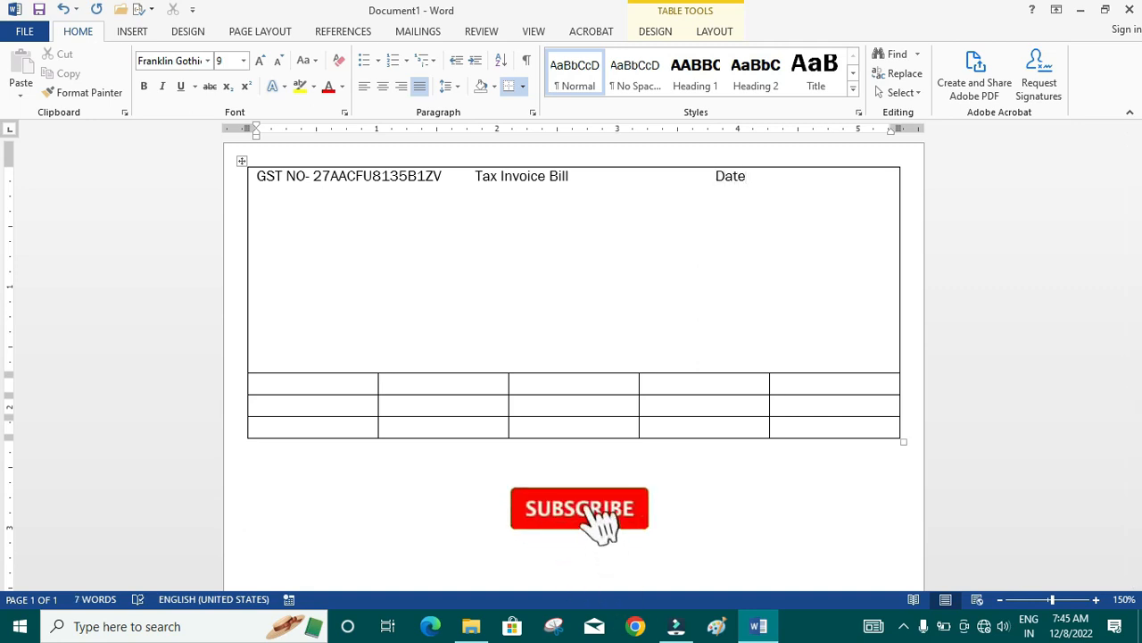
type("......................")
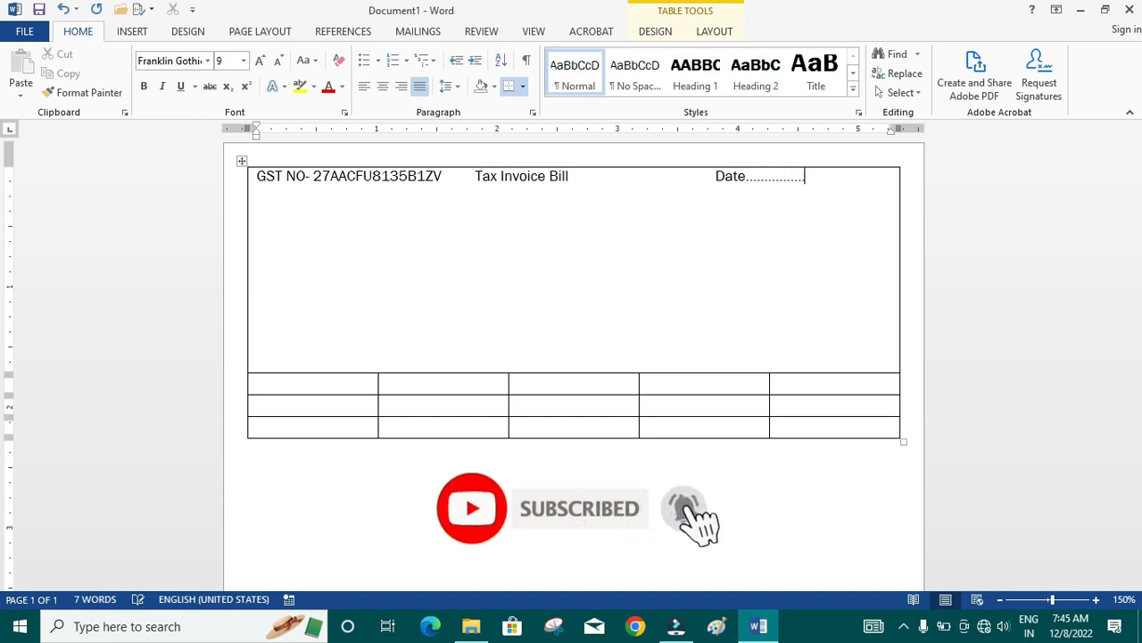
- Adjust the blank spaces before "Tax Invoice Bill" and before "Date" so the heading line fits evenly across the cell
left_click(468, 176)
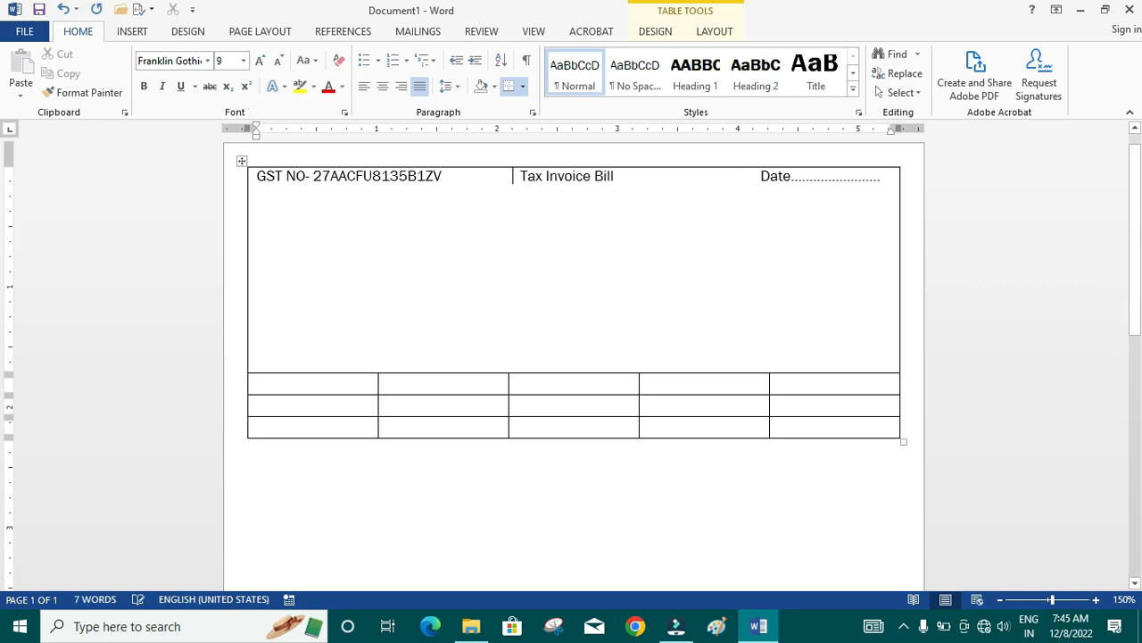
left_click(760, 179)
key("BackSpace")
key("BackSpace")
key("BackSpace")
key("BackSpace")
key("BackSpace")
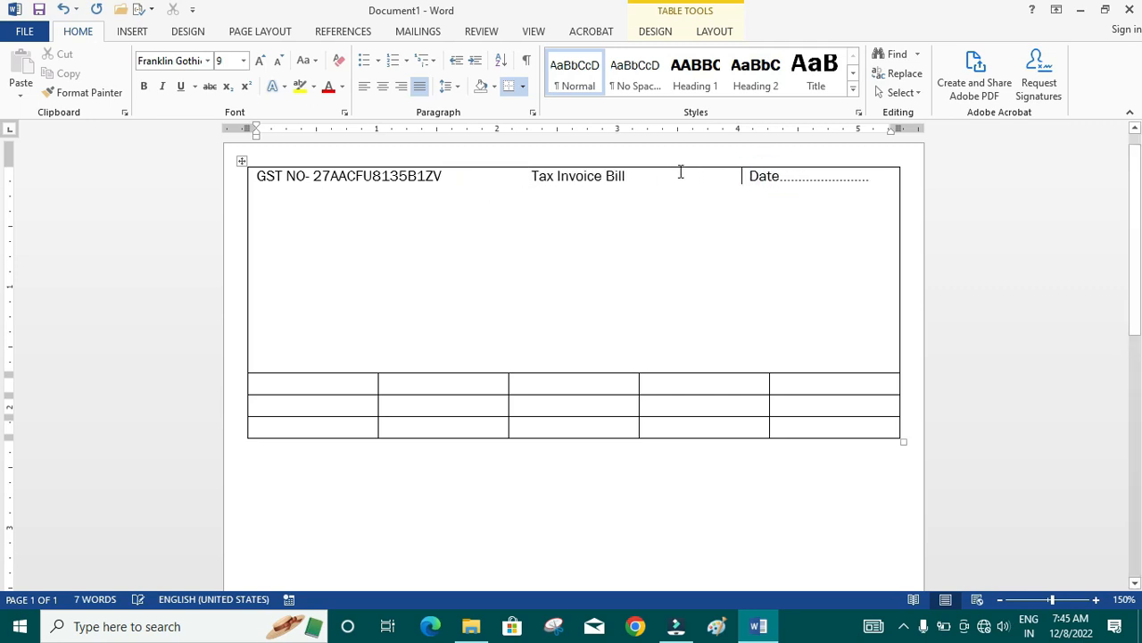
left_click(527, 176)
key("BackSpace")
key("BackSpace")
key("BackSpace")
key("BackSpace")
key("BackSpace")
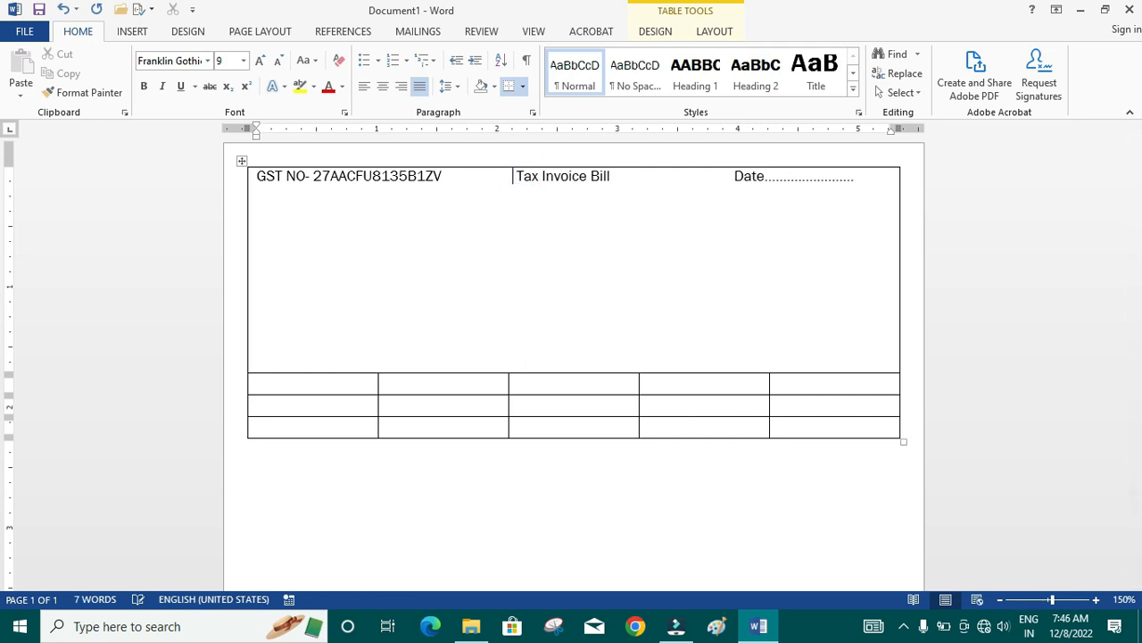
left_click(721, 179)
key("BackSpace")
key("BackSpace")
key("BackSpace")
key("BackSpace")
key("BackSpace")
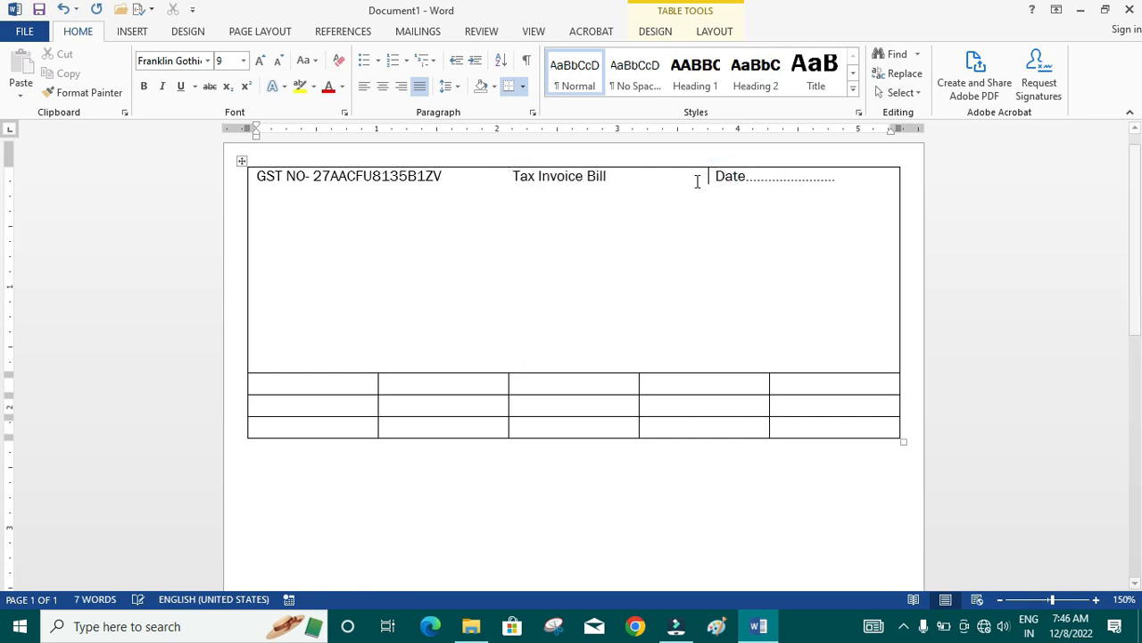
- Increase the font size of "Tax Invoice Bill" to 11
left_click_drag(511, 178, 597, 183)
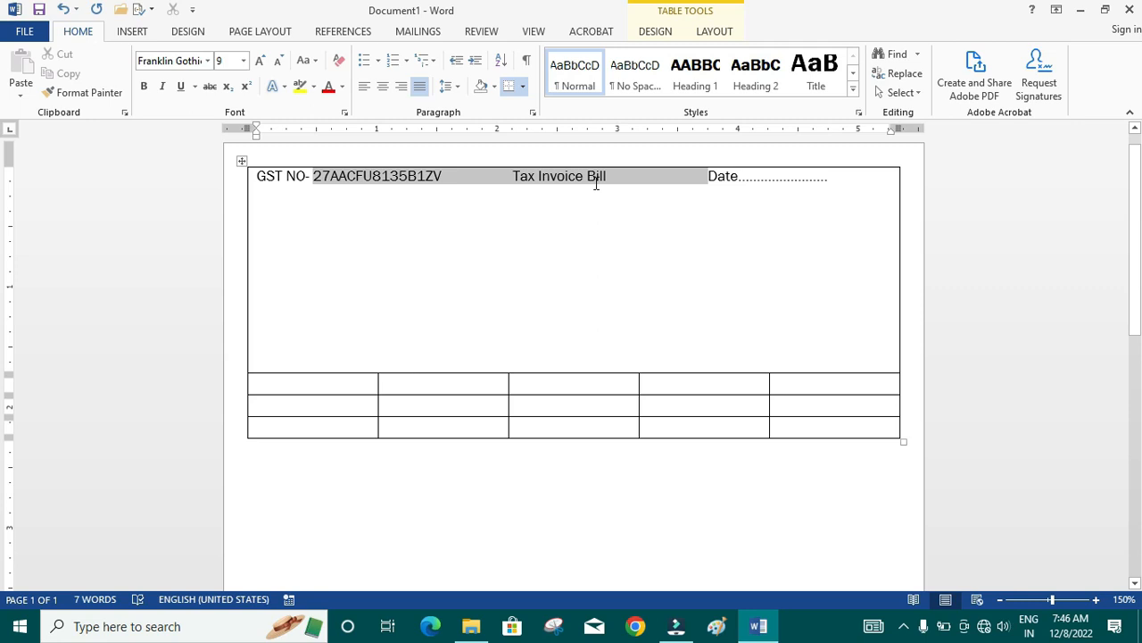
left_click(513, 178)
left_click_drag(512, 176, 596, 176)
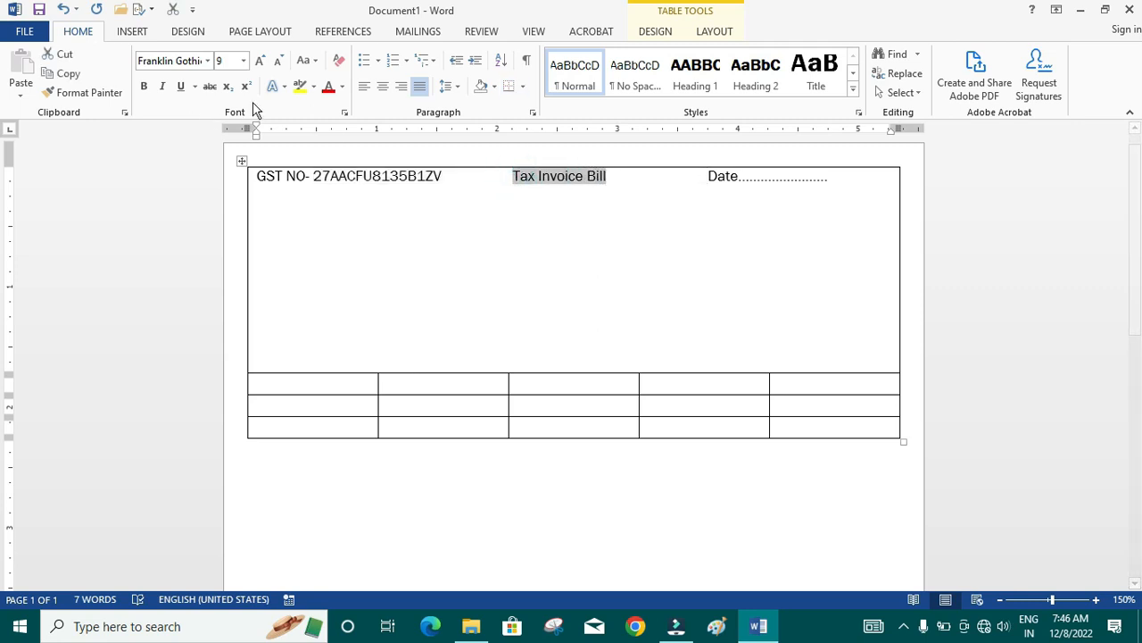
left_click(261, 61)
left_click(260, 61)
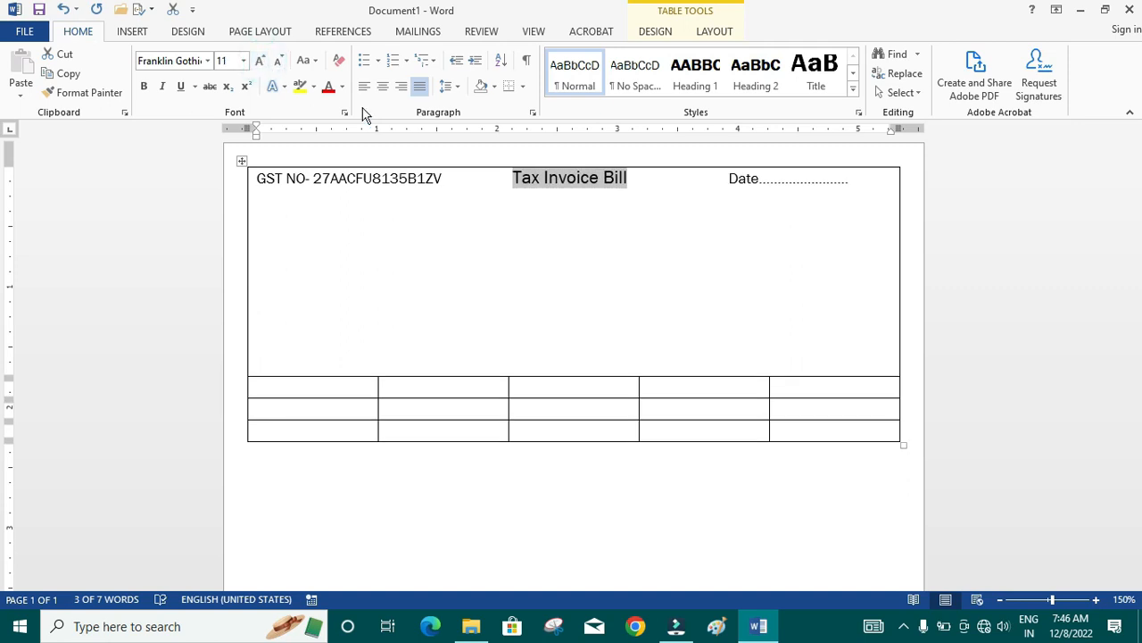
- Widen the gap between the GST number and "Tax Invoice Bill" to shift the title and date field towards the cell's right edge
left_click(719, 179)
left_click(500, 180)
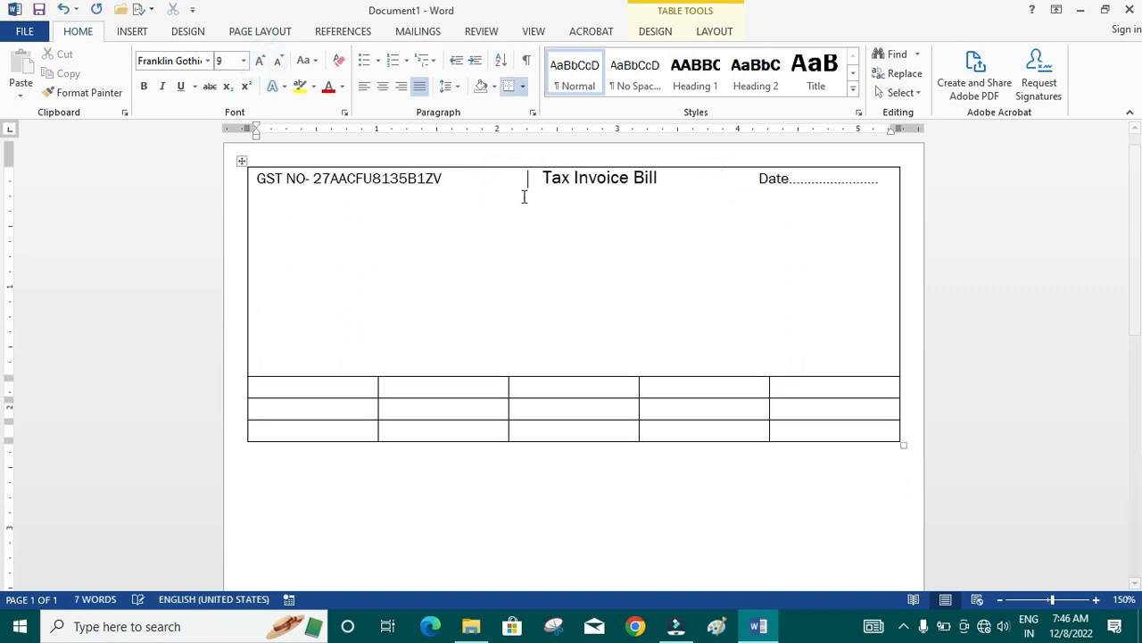
left_click(533, 235)
left_click(883, 180)
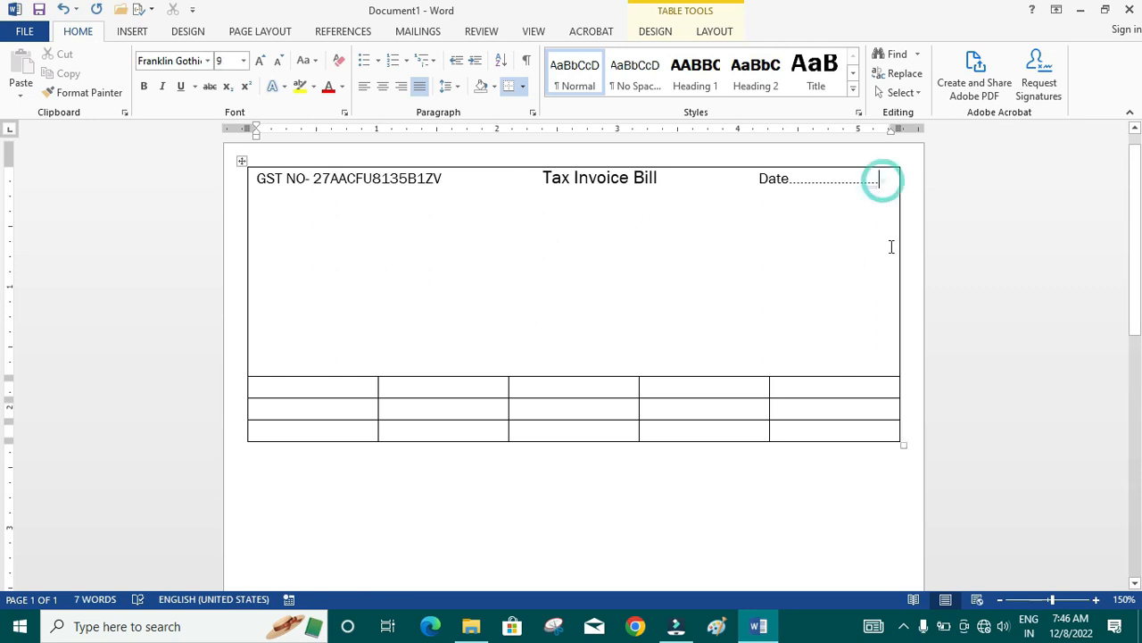
- Add a centered line reading "Vijay Dall Mill" below the GST number and title line
key("Return")
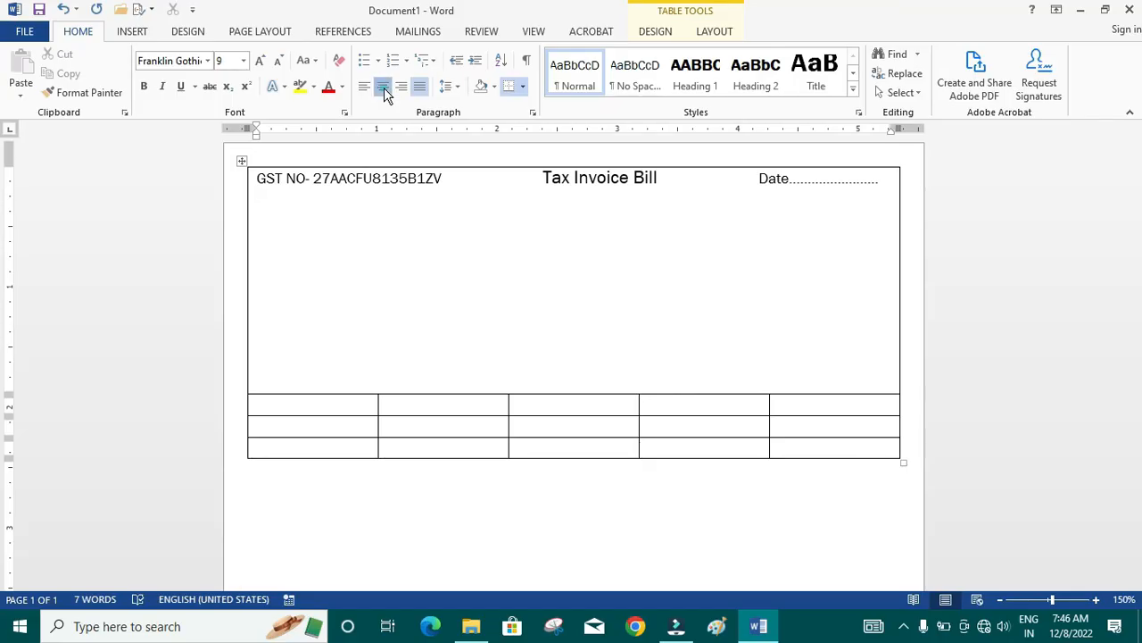
left_click(384, 90)
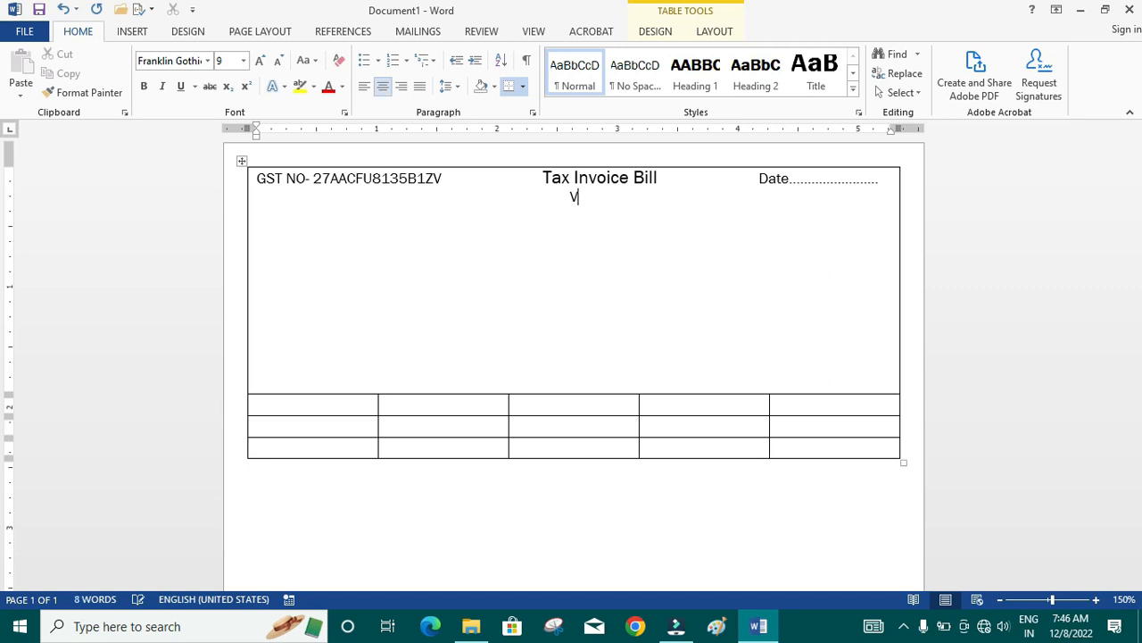
type("Vijay Dall Mill")
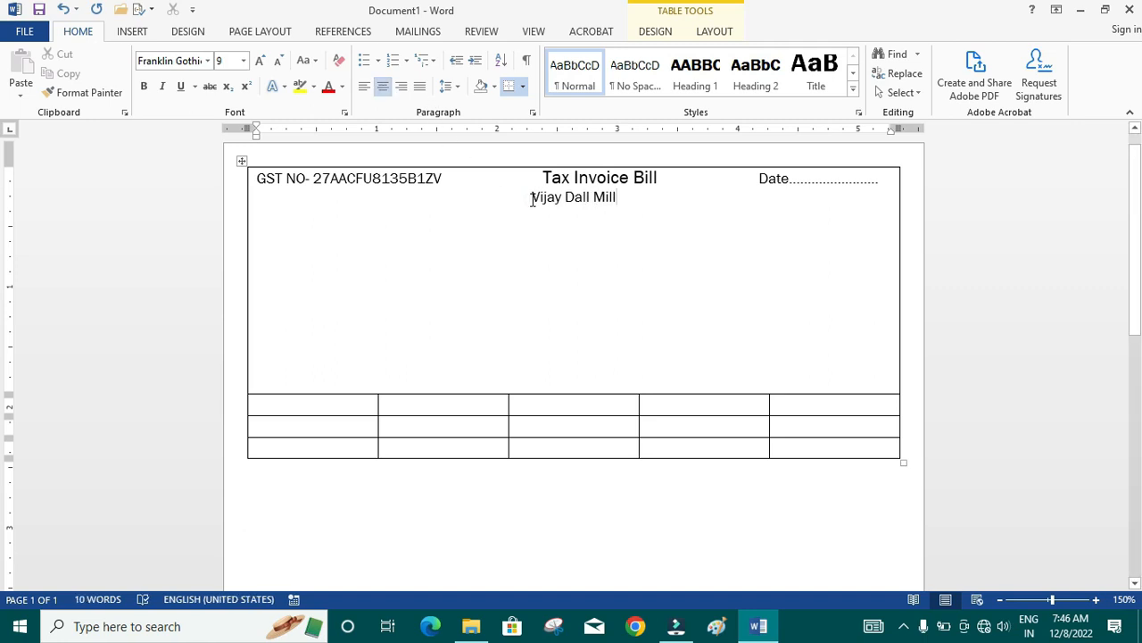
- Format the company name "Vijay Dall Mill" in Arial Black at font size 36
left_click_drag(532, 200, 618, 203)
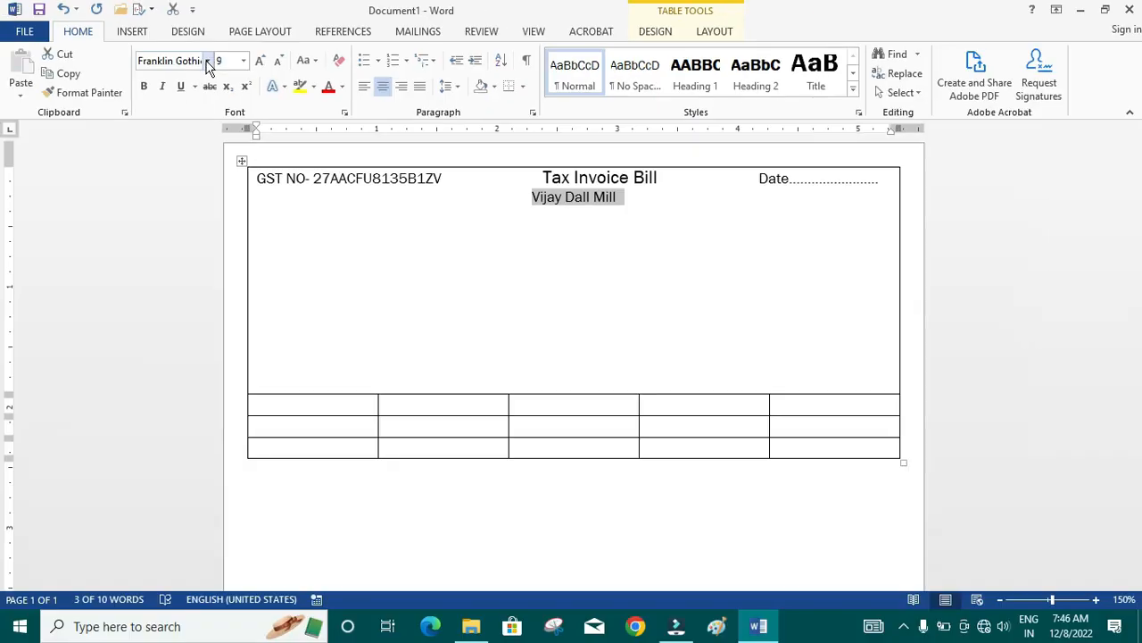
left_click(206, 63)
left_click(189, 202)
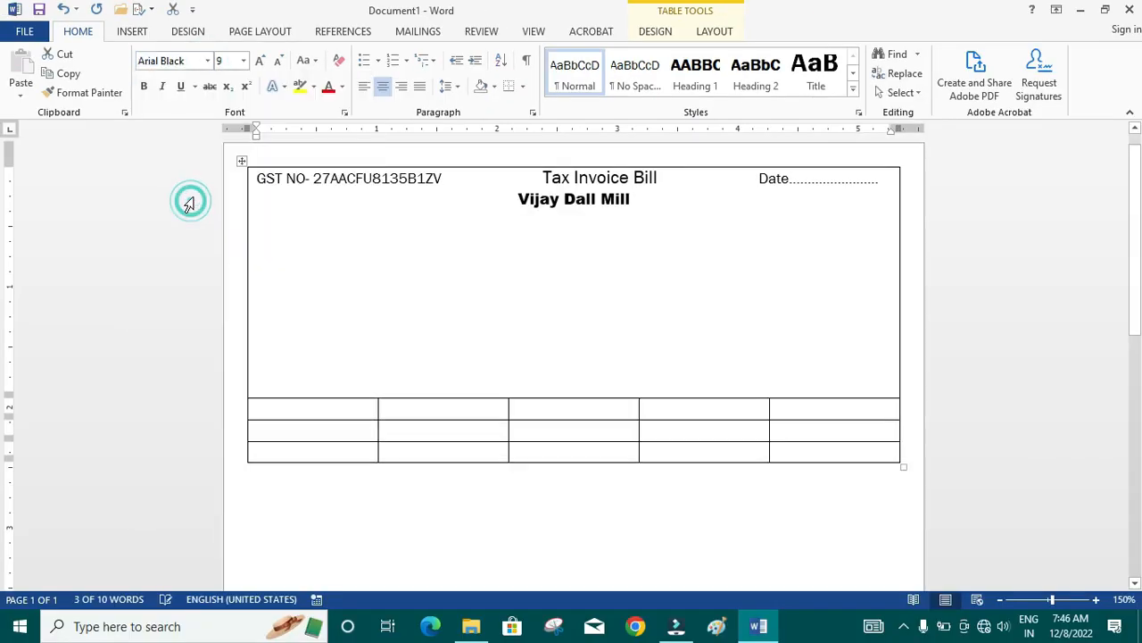
left_click(259, 63)
left_click(259, 62)
left_click(260, 62)
left_click(260, 62)
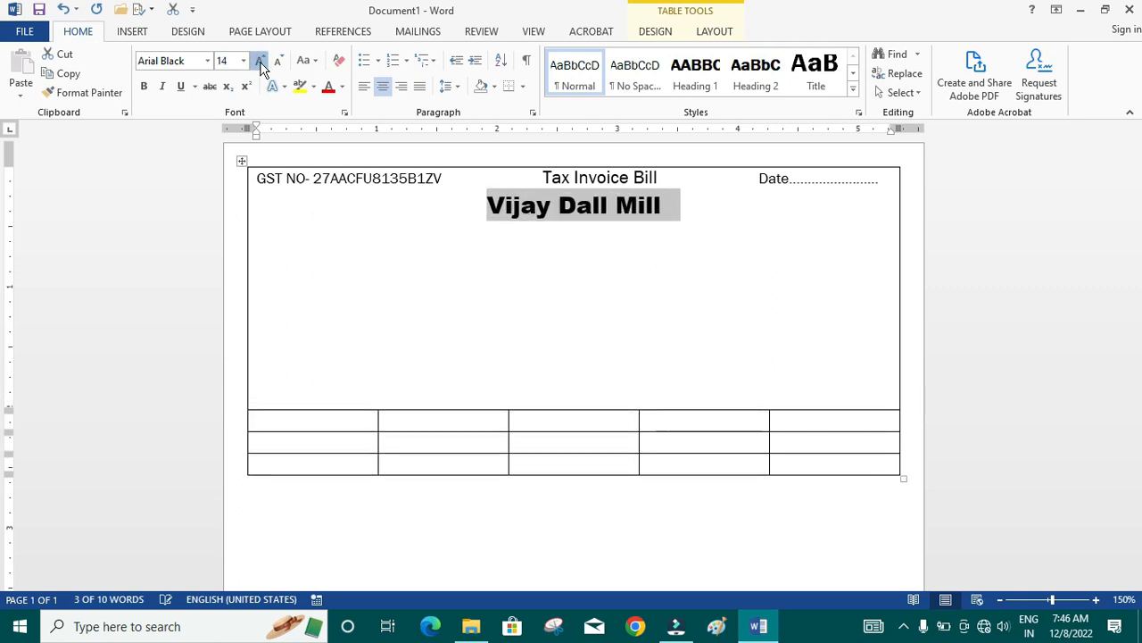
left_click(260, 63)
left_click(259, 63)
left_click(260, 63)
left_click(260, 62)
left_click(260, 63)
left_click(260, 62)
left_click(260, 62)
left_click(260, 62)
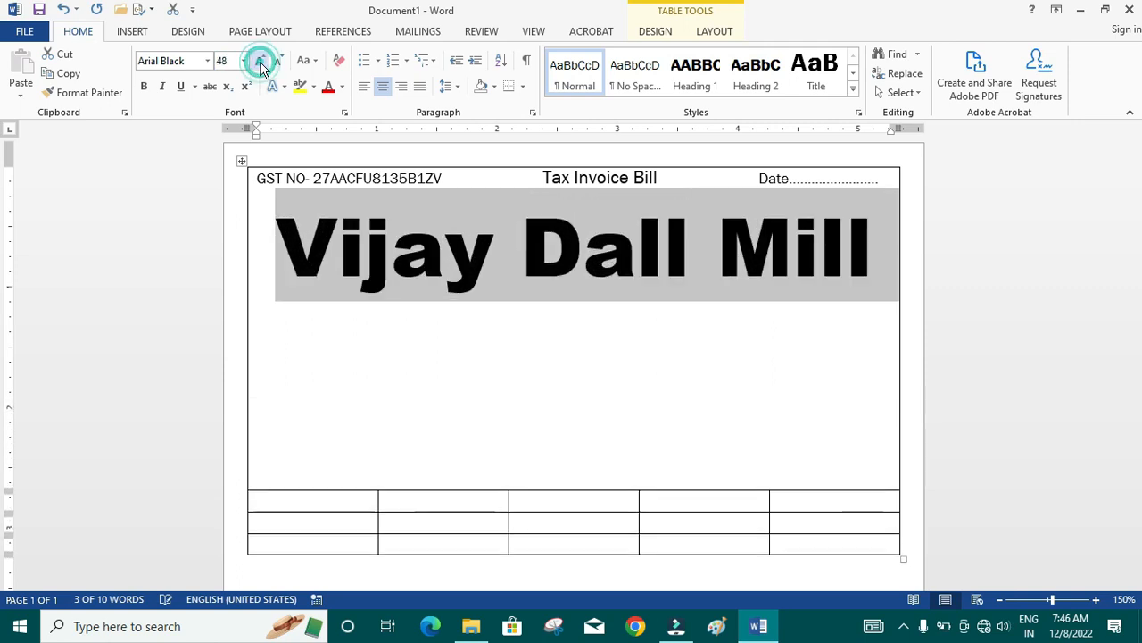
left_click(276, 63)
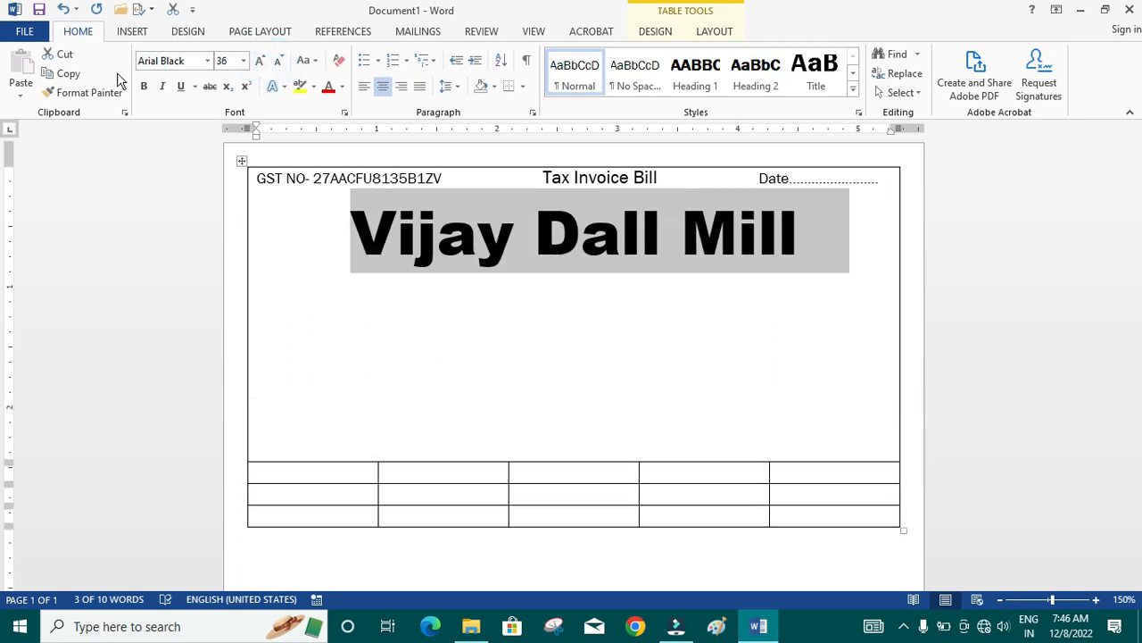
left_click(404, 272)
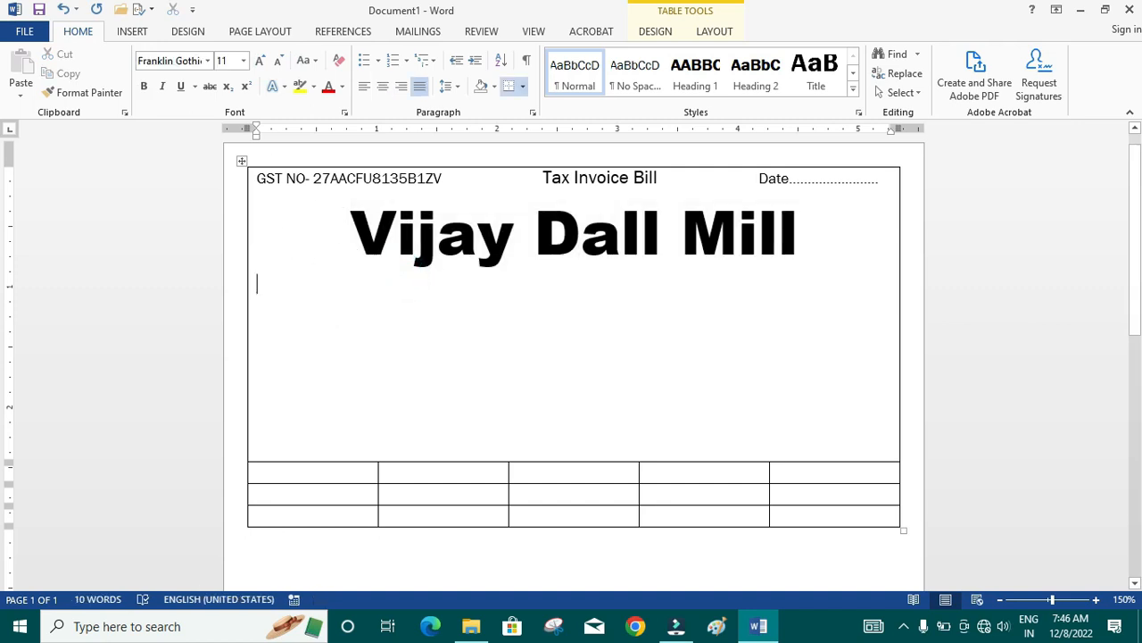
- Add a new line below the company name, reduce its font size to 7 and align it left
left_click(800, 232)
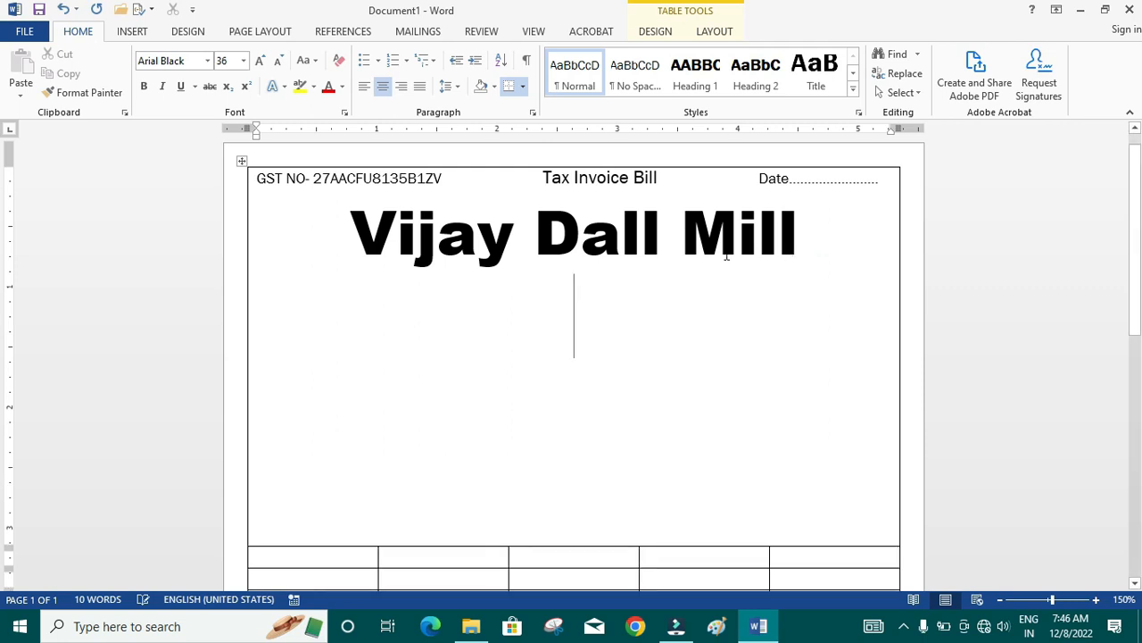
left_click(280, 61)
left_click(279, 61)
left_click(280, 61)
left_click(279, 61)
left_click(279, 61)
left_click(280, 61)
left_click(279, 61)
left_click(280, 60)
left_click(280, 60)
left_click(279, 60)
left_click(279, 61)
left_click(279, 61)
left_click(280, 61)
left_click(279, 61)
left_click(365, 86)
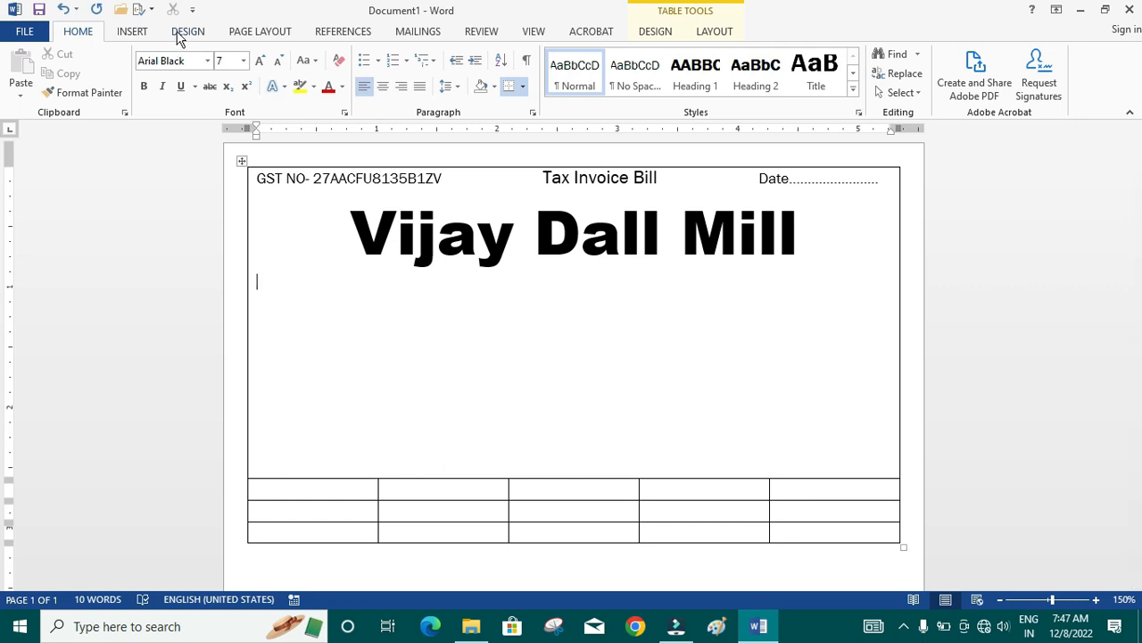
- Draw a text box about 3.79" wide and 0.58" high under the company name and enter the business address in it
left_click(139, 34)
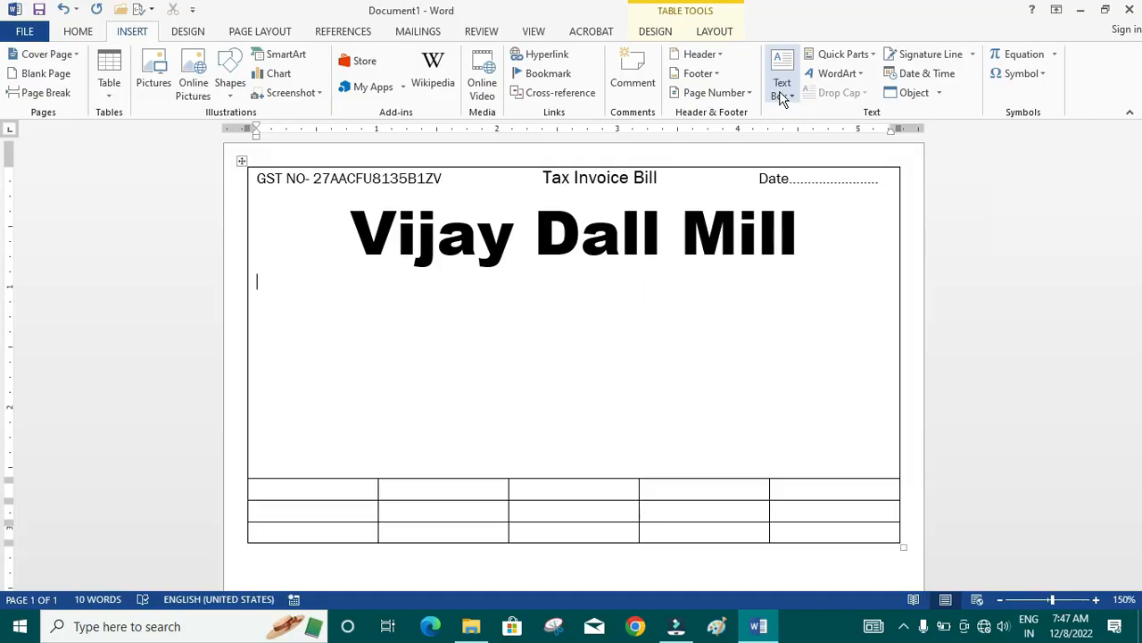
left_click(782, 94)
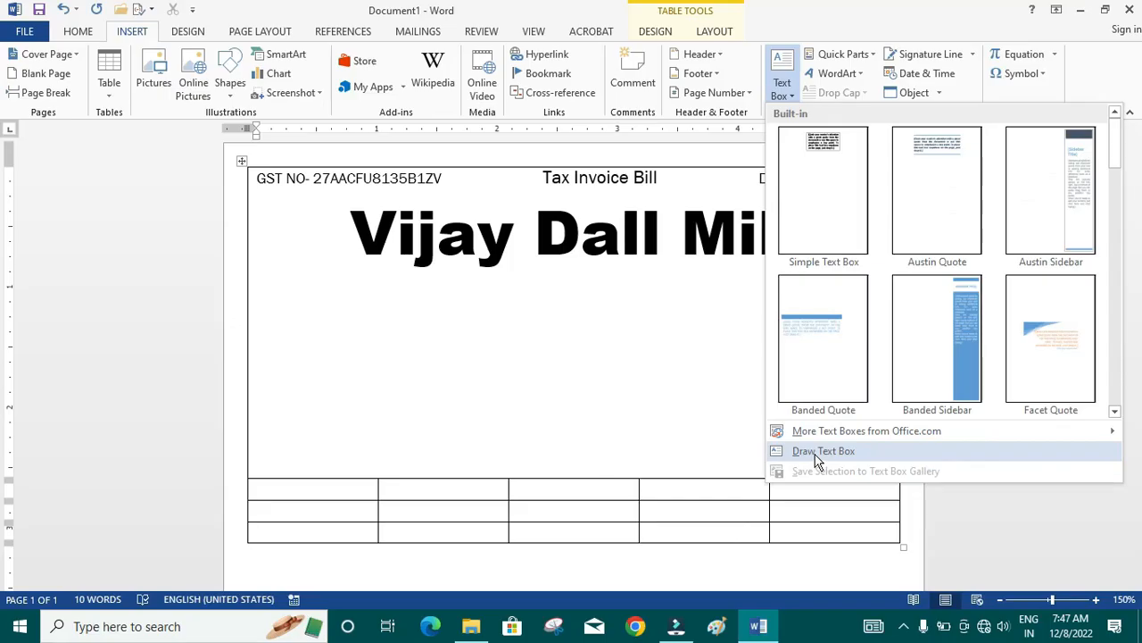
left_click(818, 454)
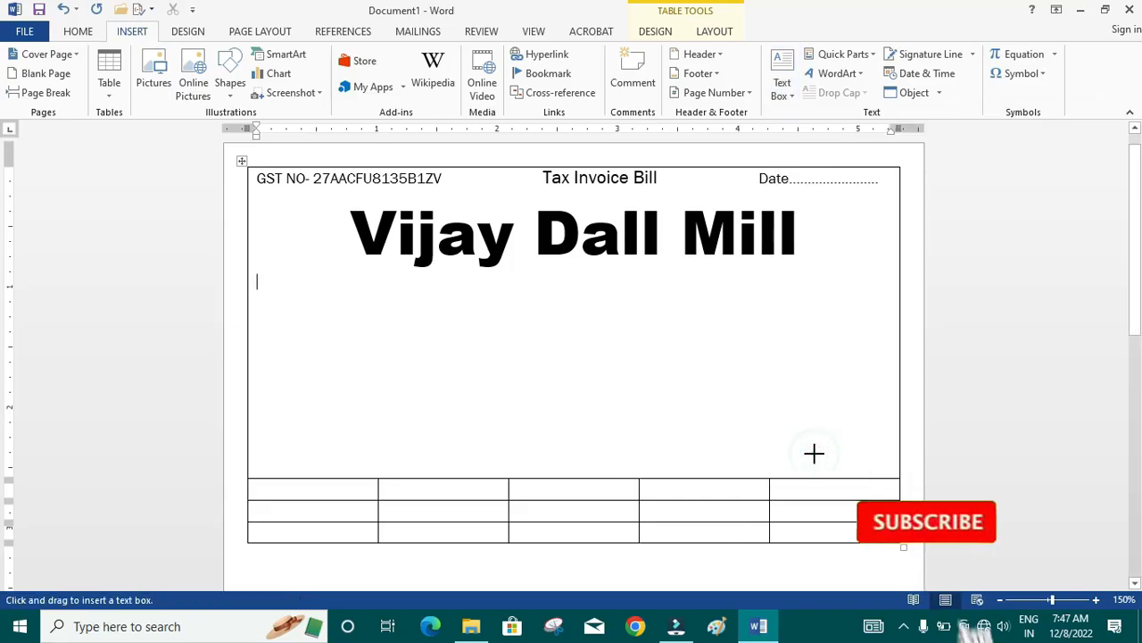
mouse_move(357, 281)
left_mouse_down()
mouse_move(541, 326)
mouse_move(783, 328)
mouse_move(812, 349)
left_mouse_up()
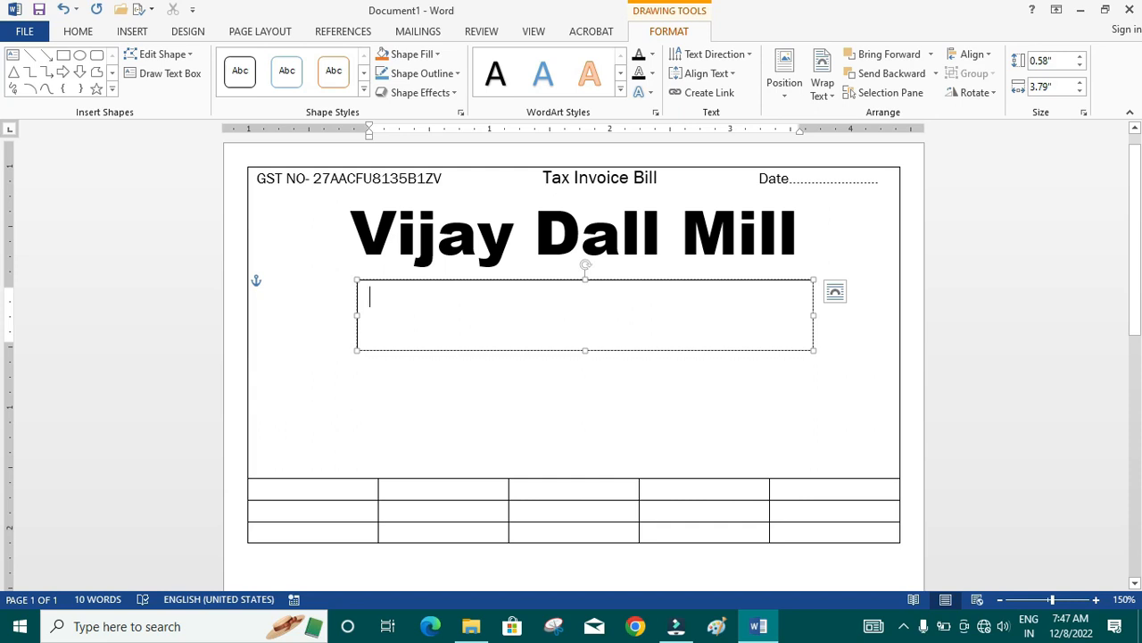
type("Address-")
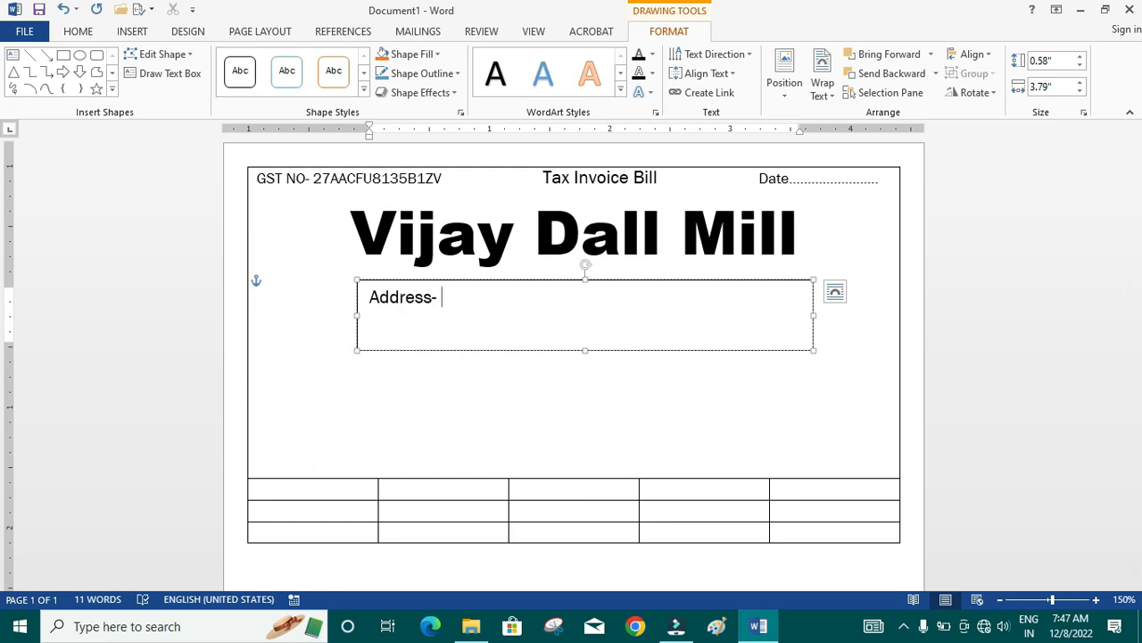
type("9")
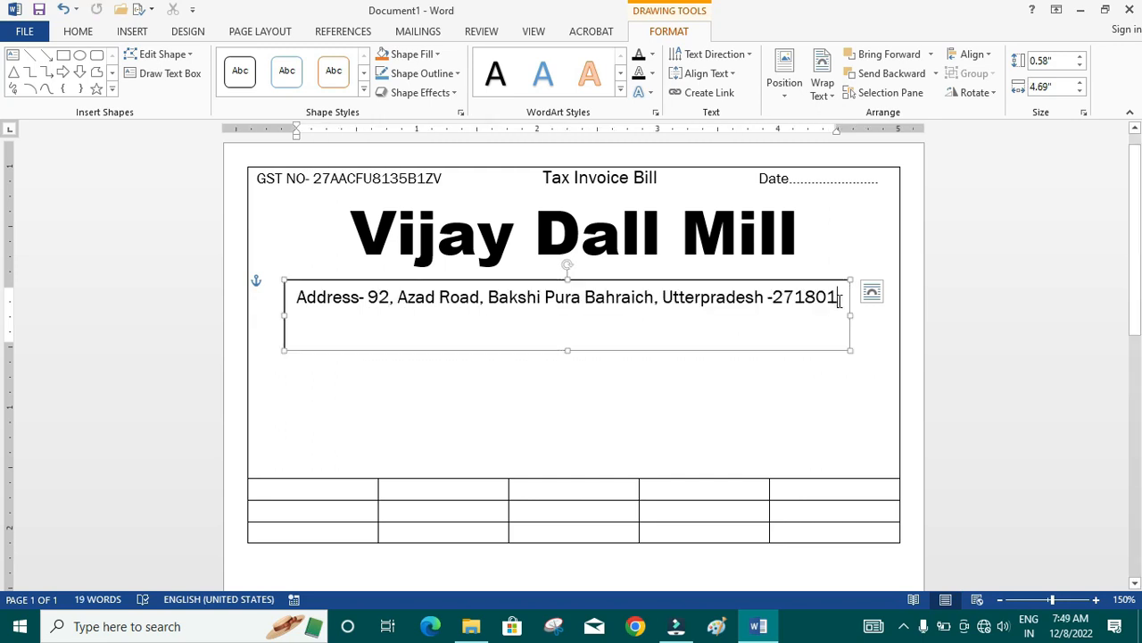
- Move the address text box closer to the company name and remove its outline and fill
left_click_drag(763, 282, 774, 273)
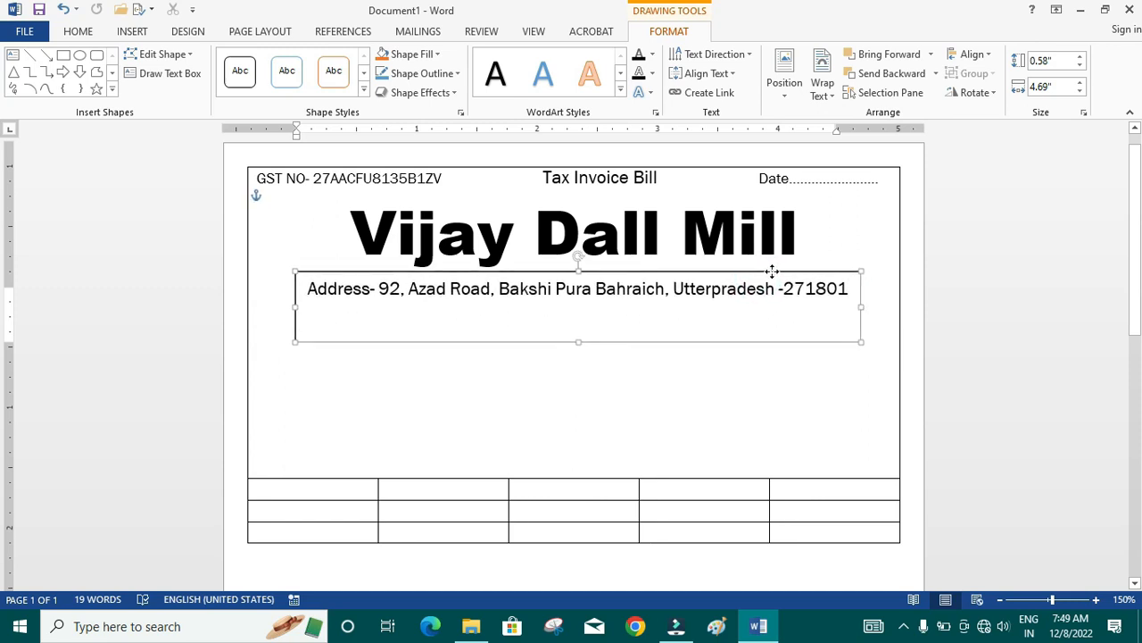
left_click(778, 383)
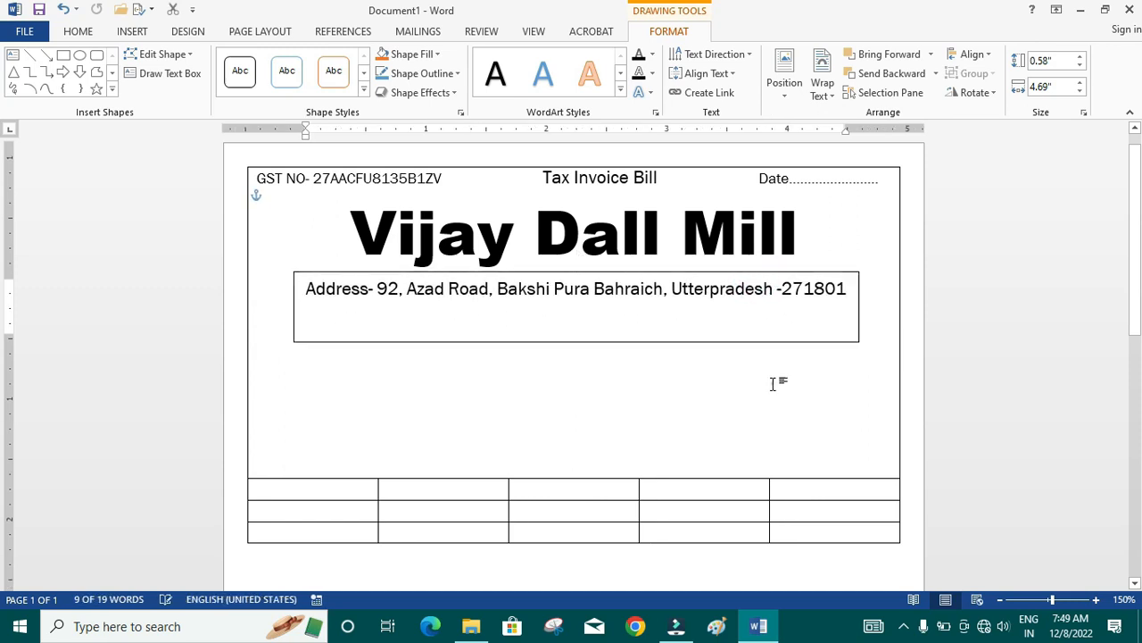
left_click(741, 273)
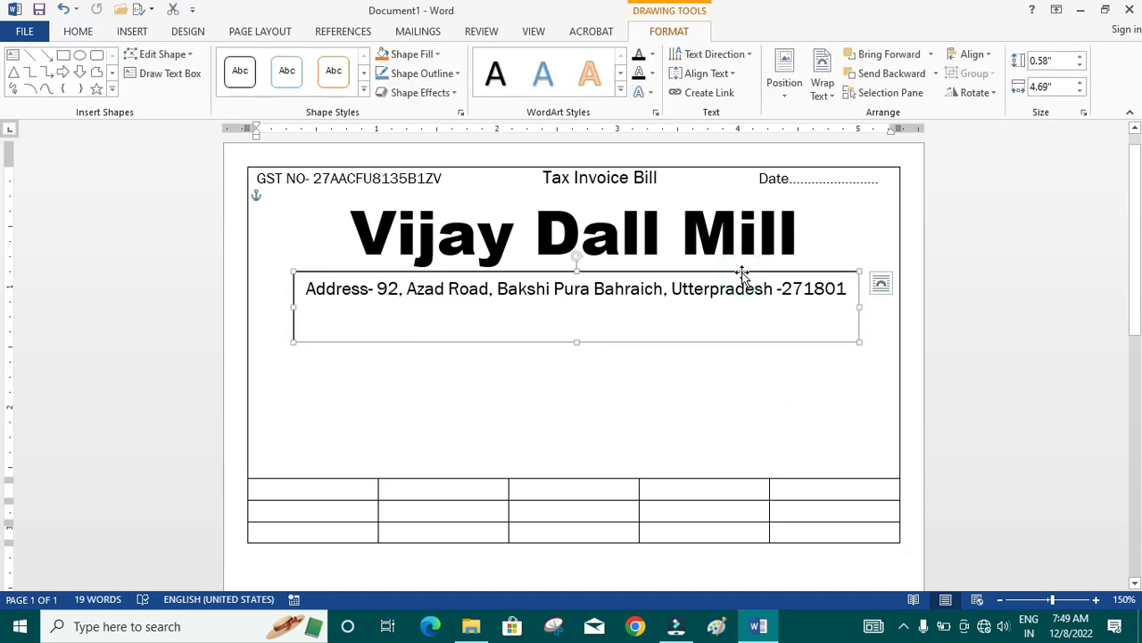
left_click(741, 273)
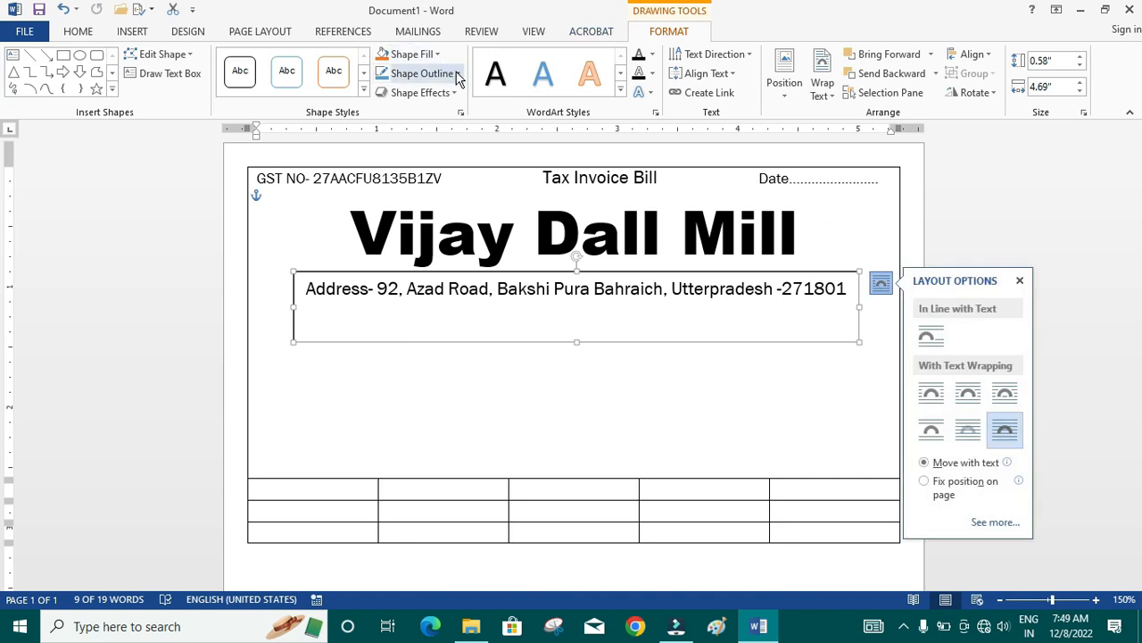
left_click(455, 73)
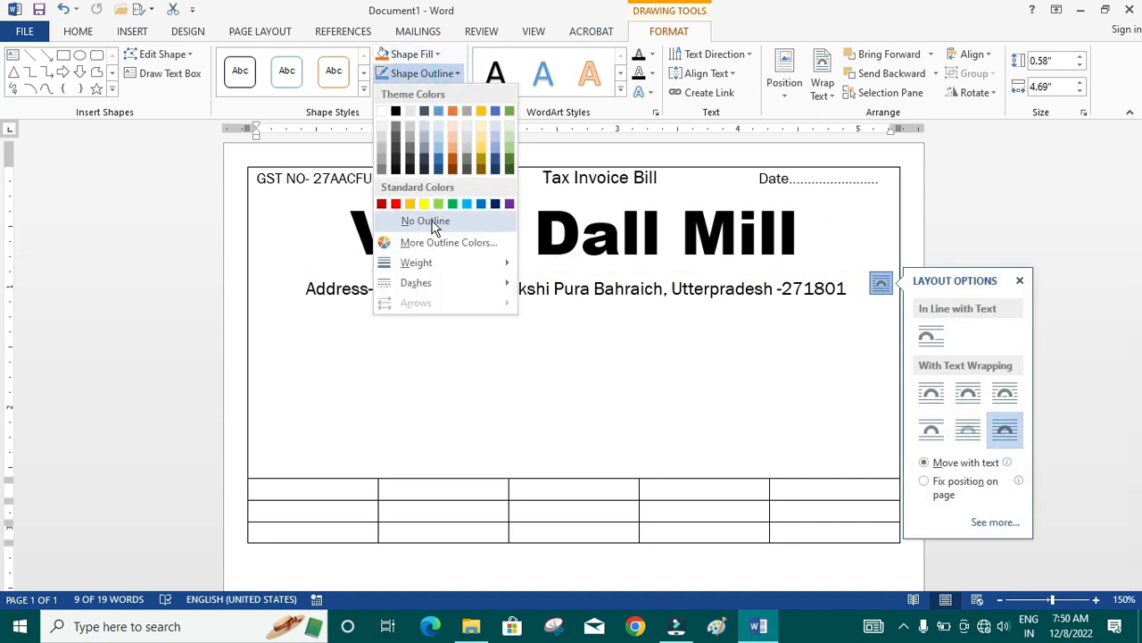
left_click(429, 221)
left_click(437, 55)
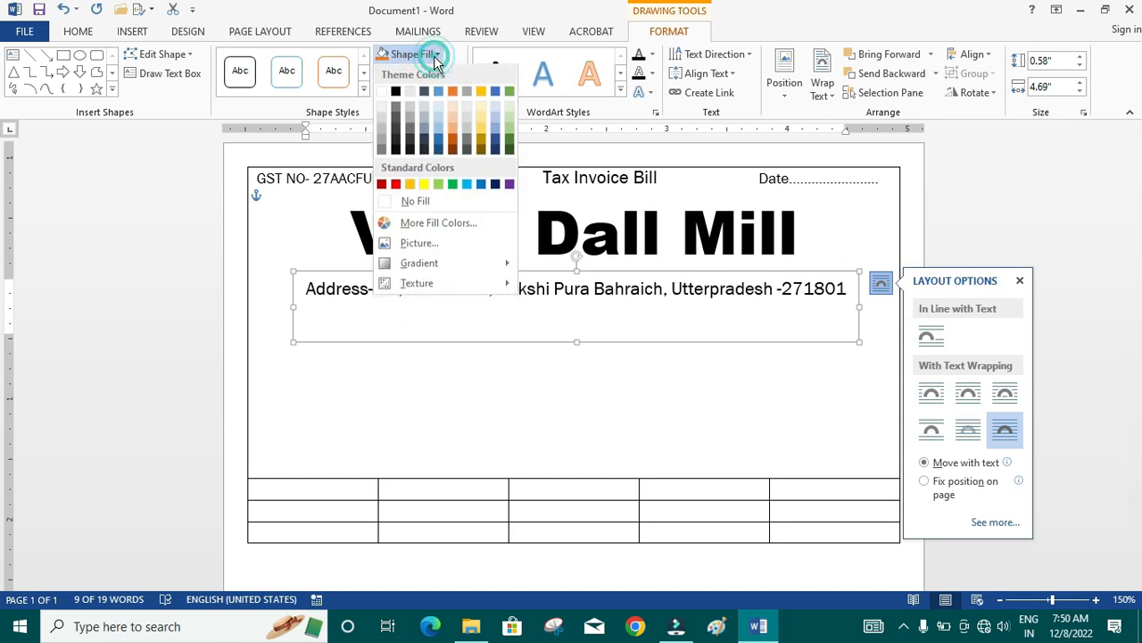
left_click(430, 201)
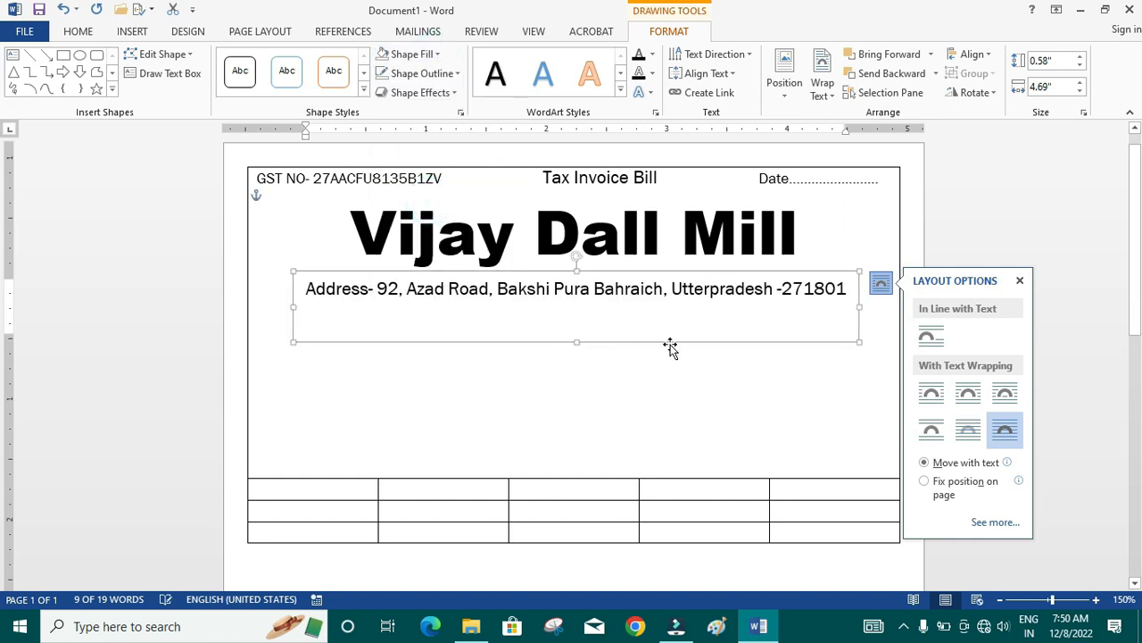
- Reduce the address text box height to about 0.33" and nudge it to sit centered under the company name
left_click_drag(575, 340, 575, 312)
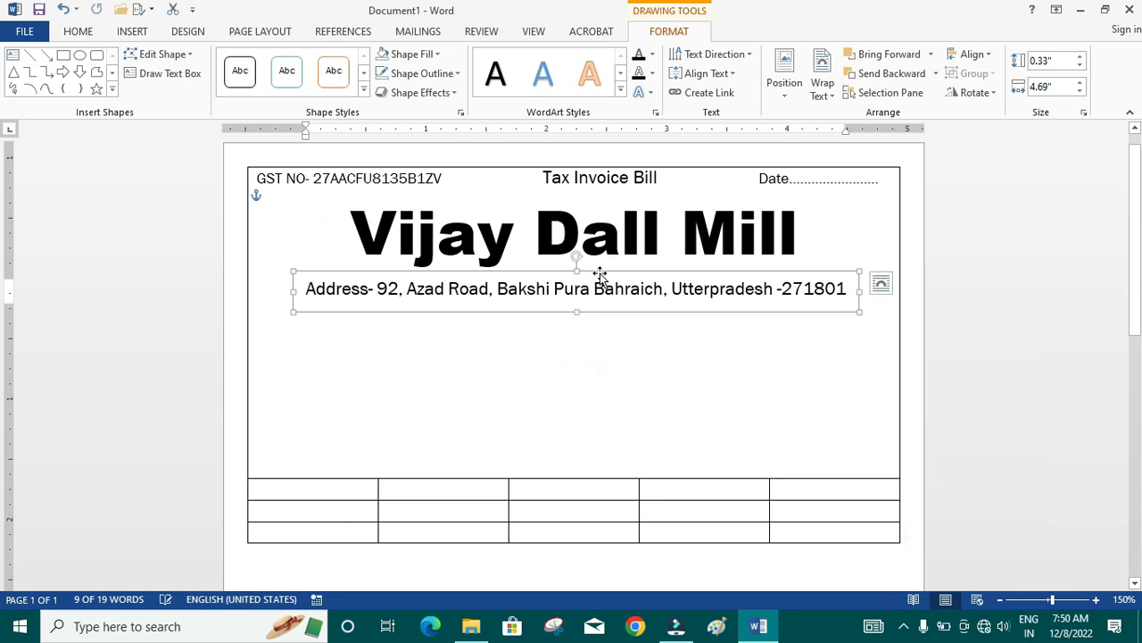
left_click_drag(599, 271, 593, 269)
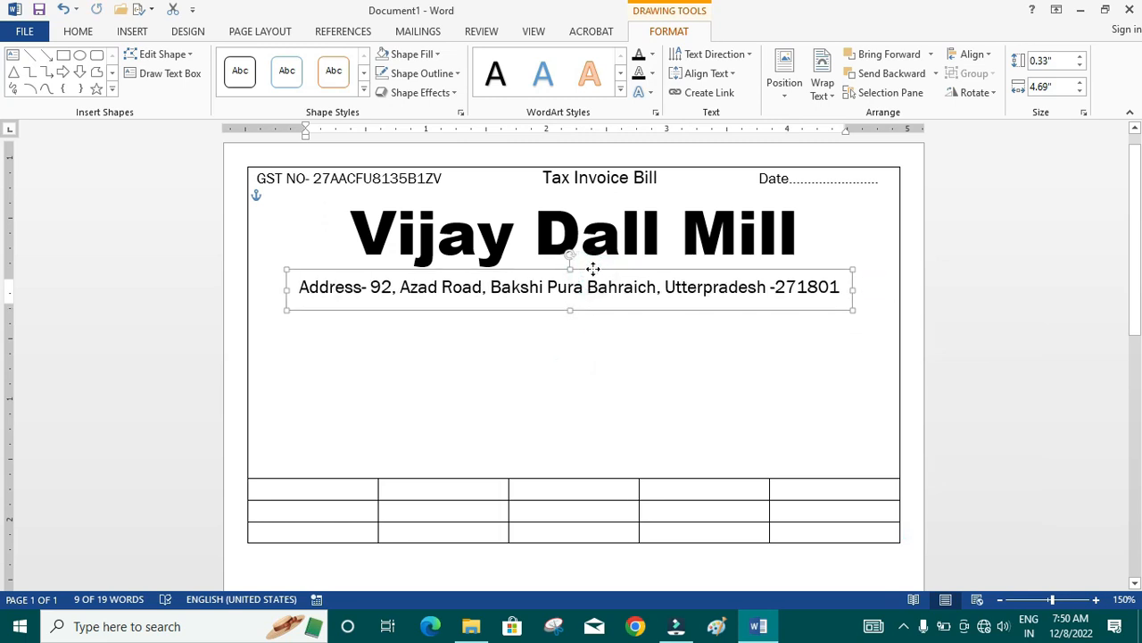
left_click(594, 360)
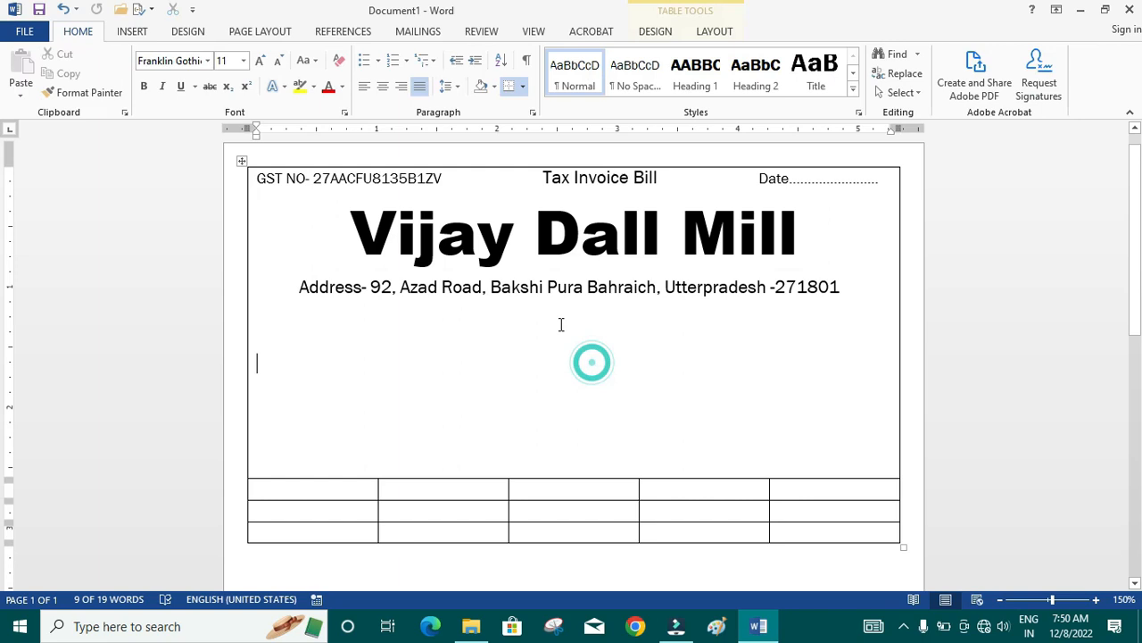
- Draw a rounded rectangle about 4.65" wide and 0.28" high over the address line
left_click(134, 32)
left_click(230, 85)
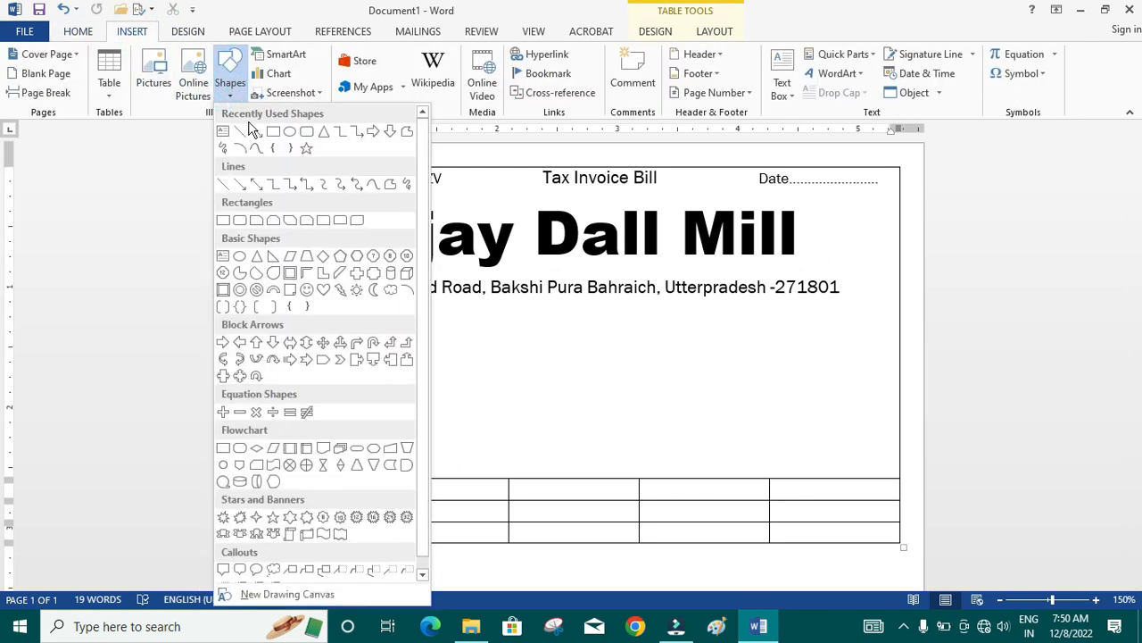
left_click(306, 132)
mouse_move(291, 268)
left_mouse_down()
mouse_move(405, 303)
mouse_move(852, 303)
left_mouse_up()
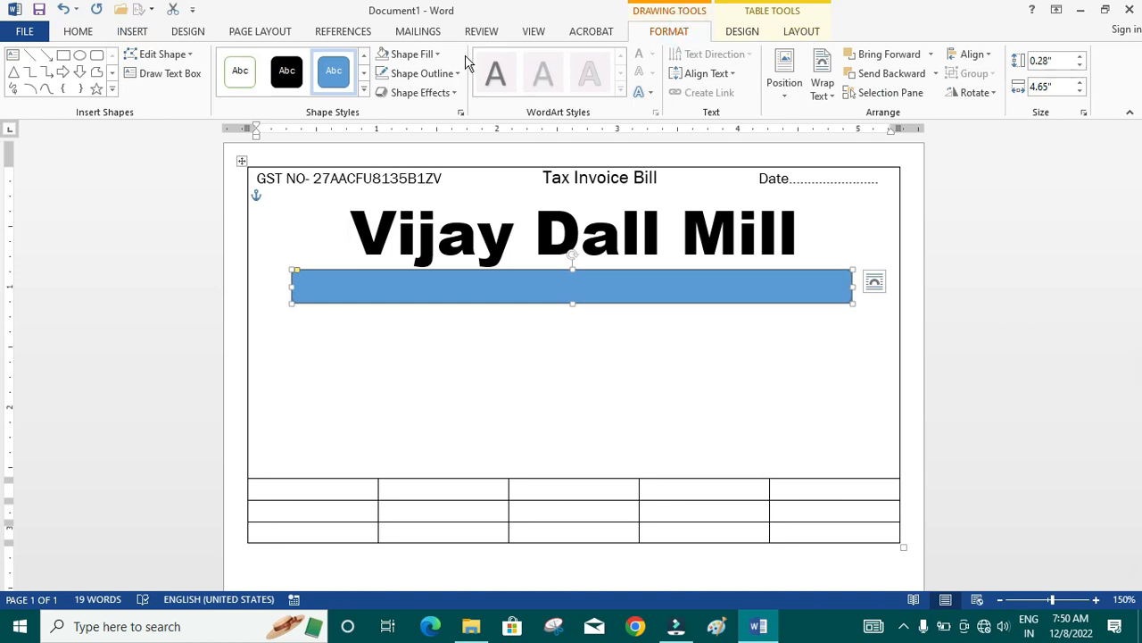
- Set the rounded rectangle to no fill with a black outline, then place the cursor on the line below the address
left_click(436, 56)
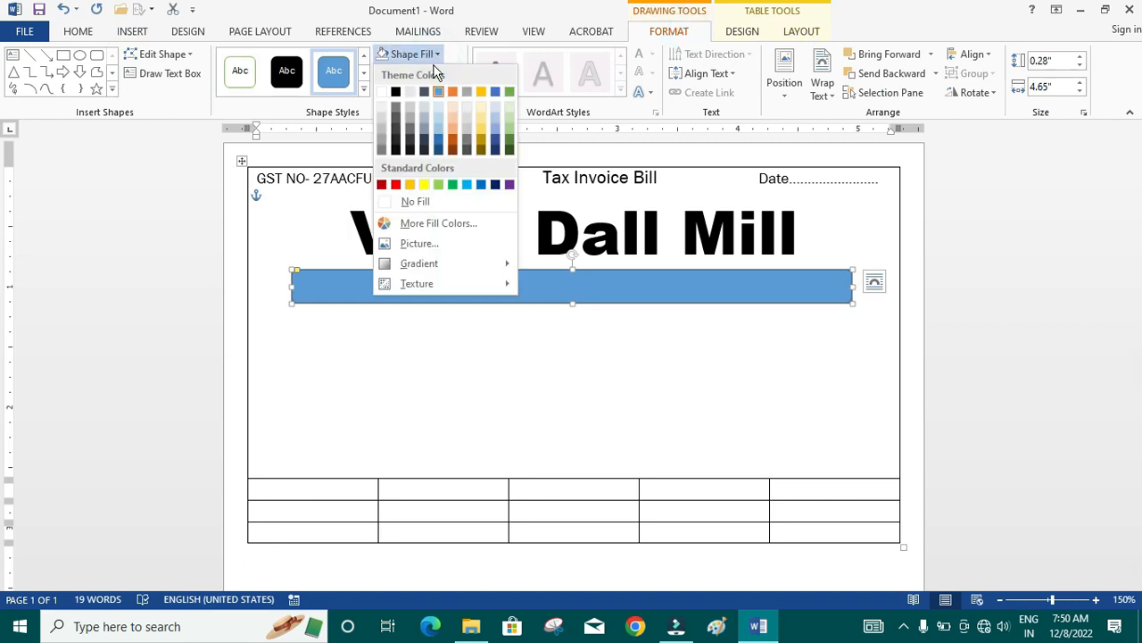
left_click(424, 204)
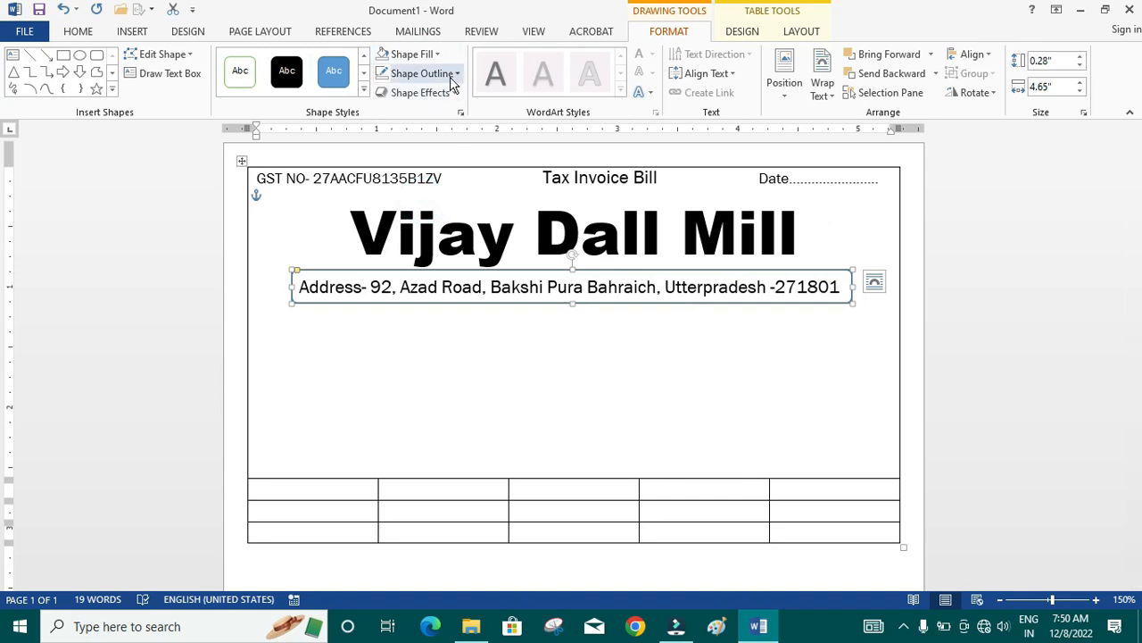
left_click(421, 74)
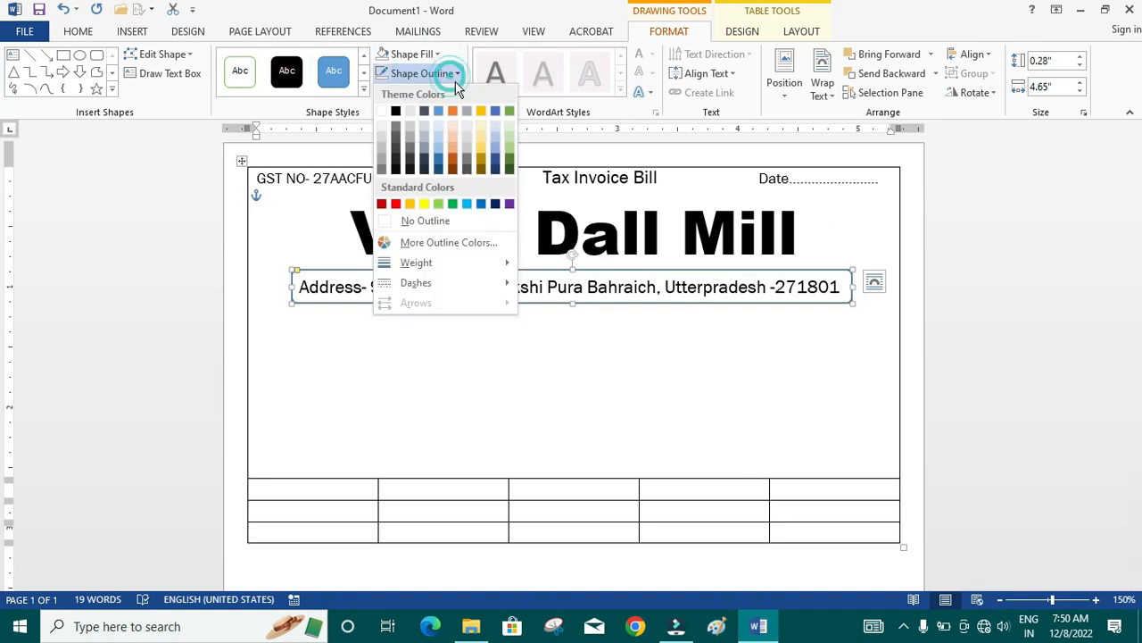
left_click(395, 111)
left_click(744, 372)
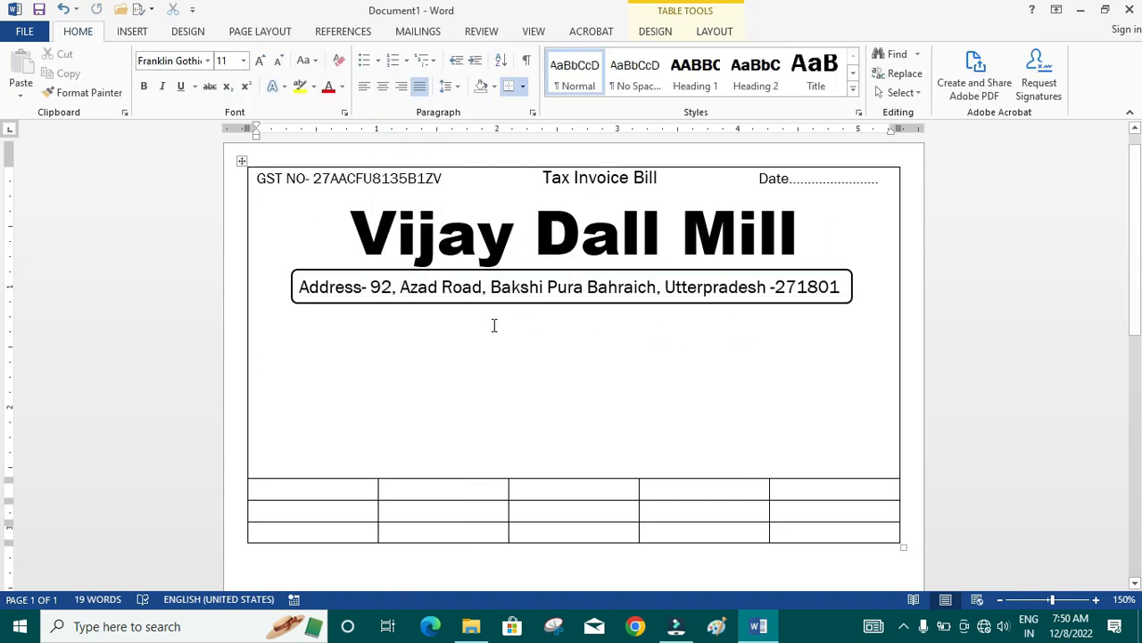
left_click(323, 323)
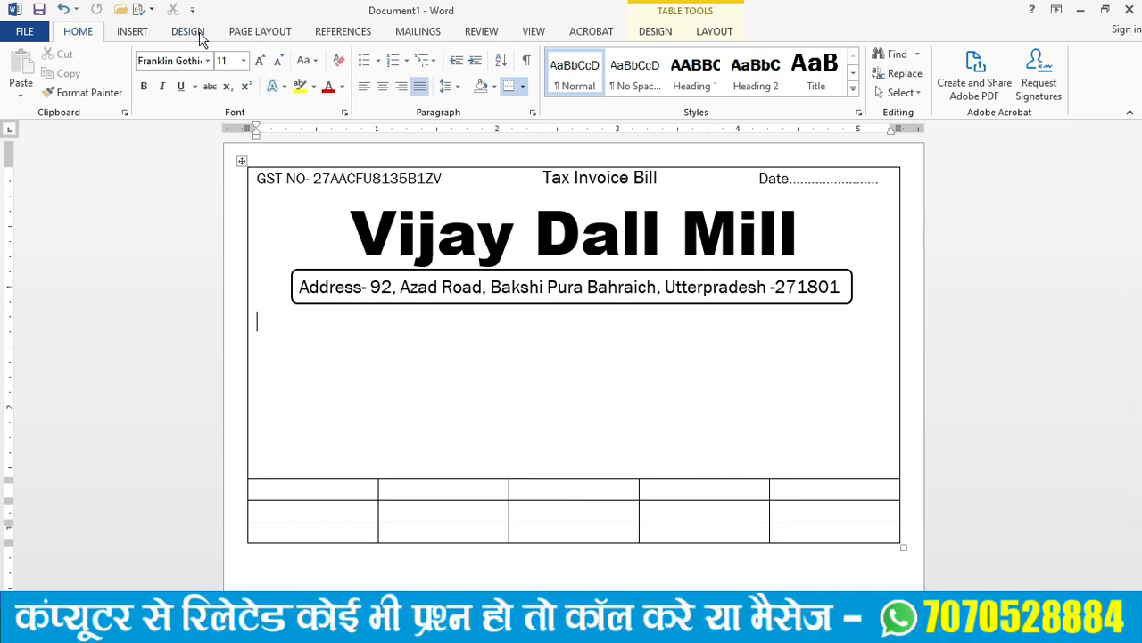
- Draw a text box about 3.14" wide and 0.39" high below the framed address and enter "Mob-" followed by the mobile number
left_click(134, 33)
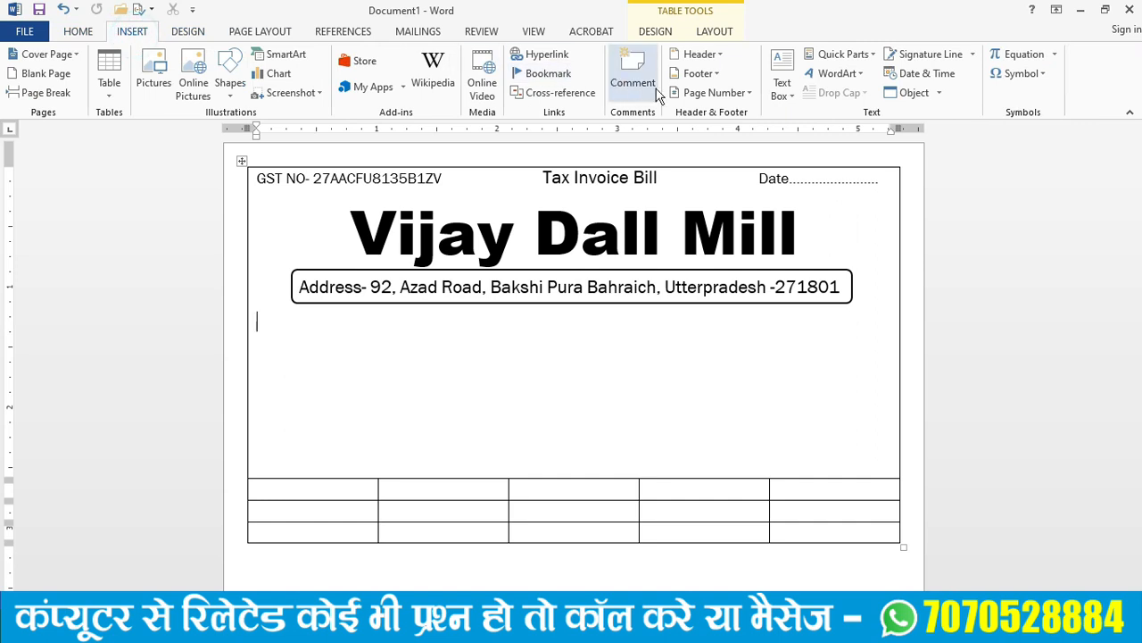
left_click(785, 85)
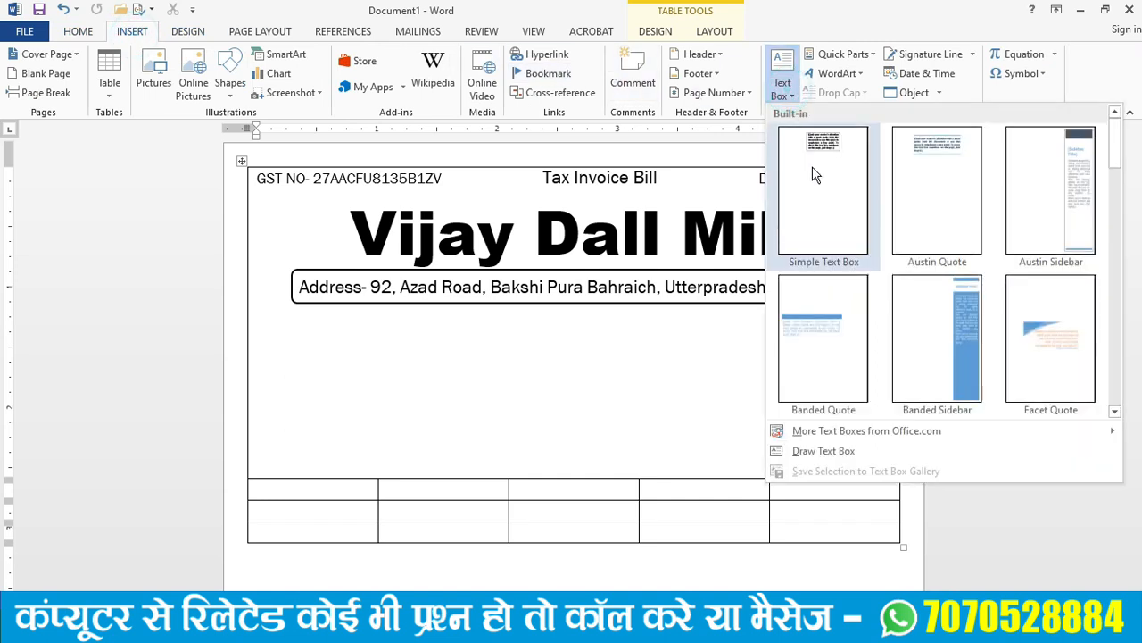
left_click(847, 451)
mouse_move(389, 310)
left_mouse_down()
mouse_move(500, 345)
mouse_move(766, 357)
left_mouse_up()
type("Mobi")
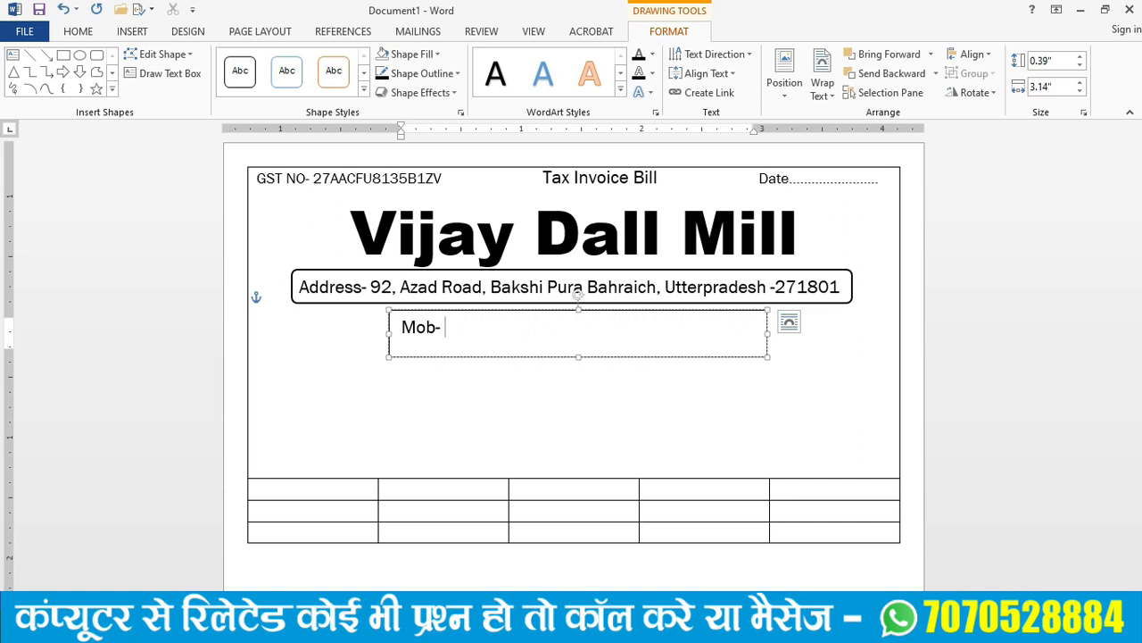
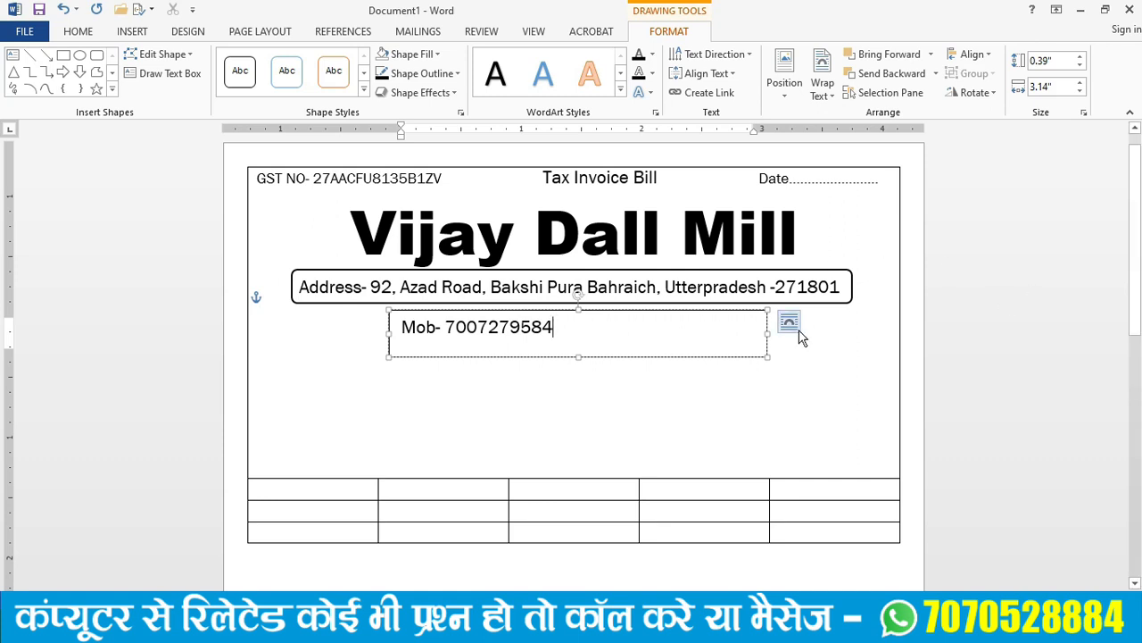
- Shrink the mobile number text box to about 1.46" by 0.3" and move it just beneath the address frame
left_click_drag(765, 332, 565, 327)
left_click_drag(474, 354, 472, 346)
left_click_drag(517, 309, 565, 305)
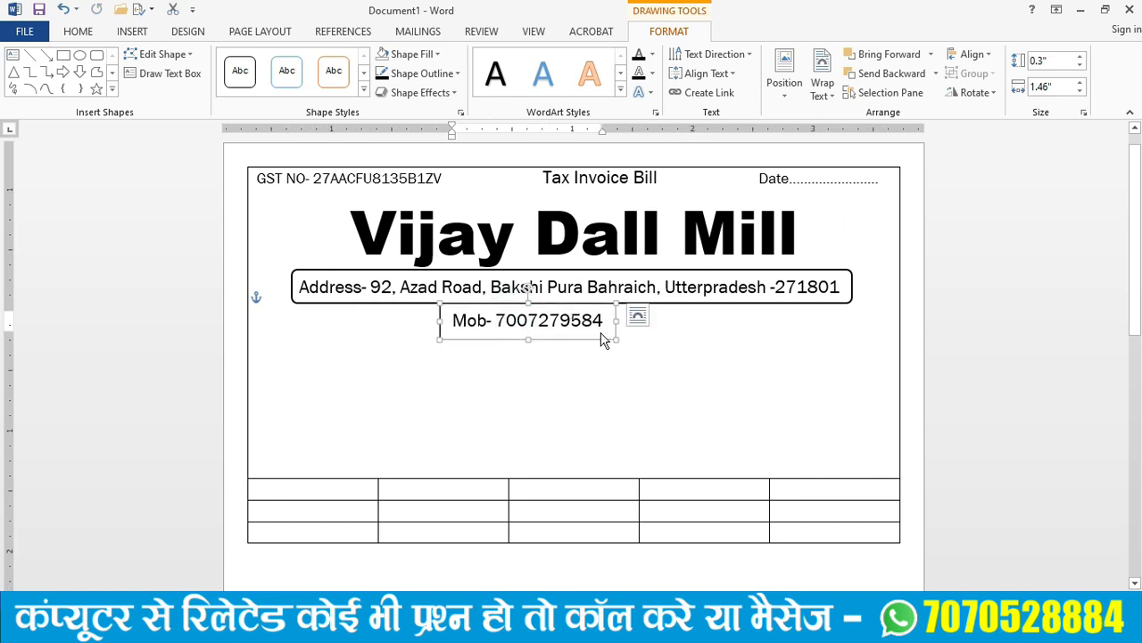
- Remove the fill and outline of the mobile number text box and shift it slightly right under the address
left_click(437, 56)
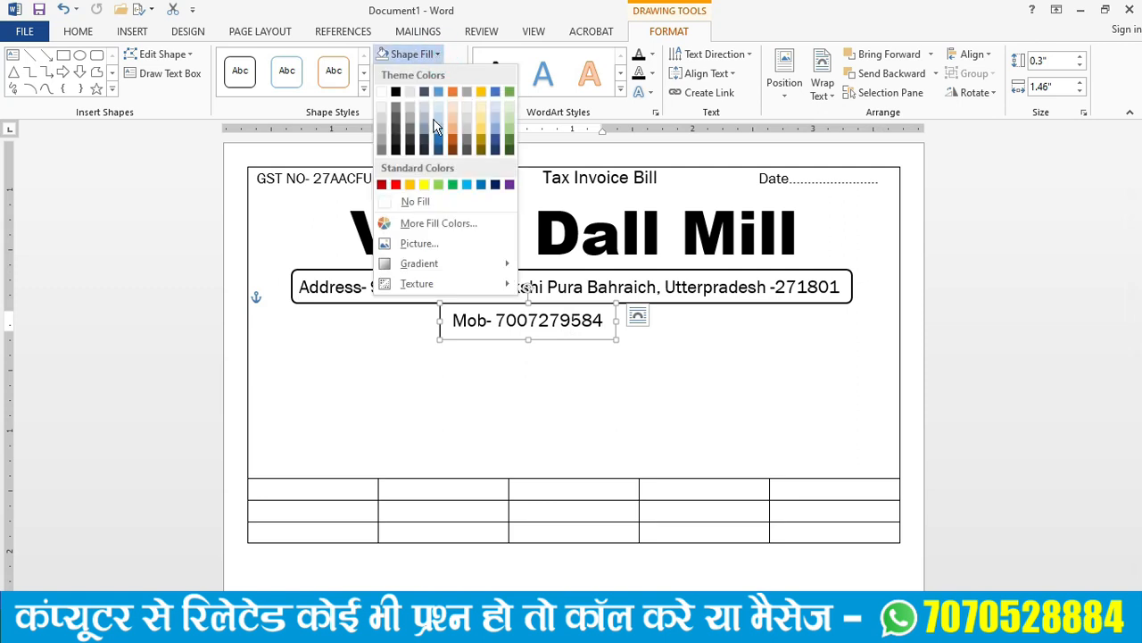
left_click(418, 202)
left_click(418, 75)
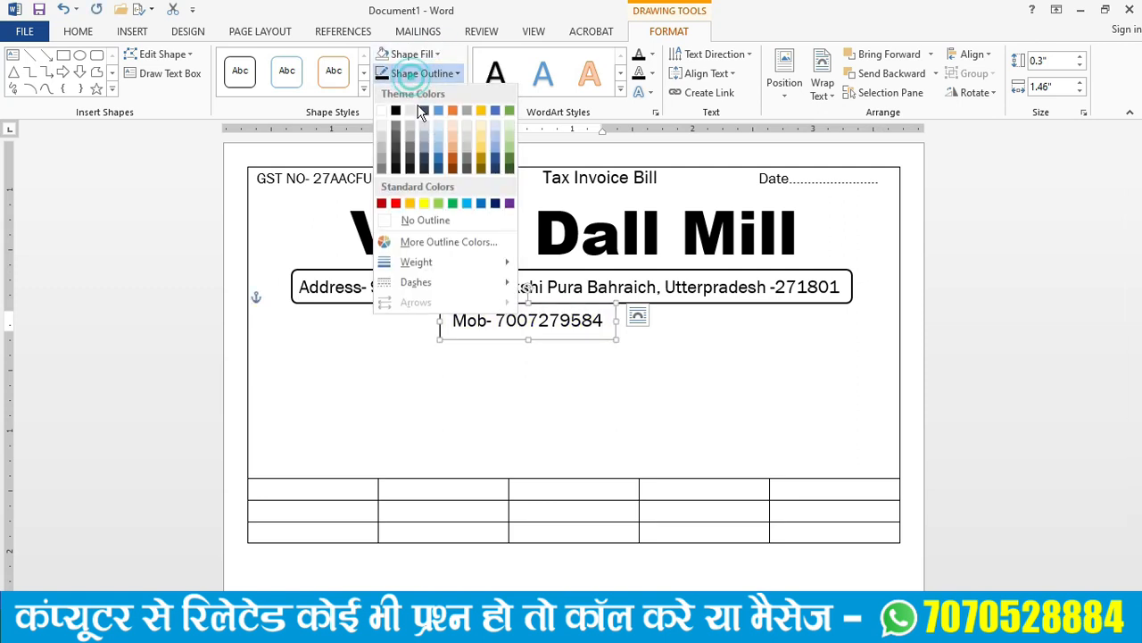
left_click(423, 222)
mouse_move(584, 339)
left_mouse_down()
mouse_move(657, 368)
mouse_move(582, 340)
mouse_move(603, 340)
mouse_move(599, 326)
mouse_move(599, 338)
left_mouse_up()
left_click(747, 357)
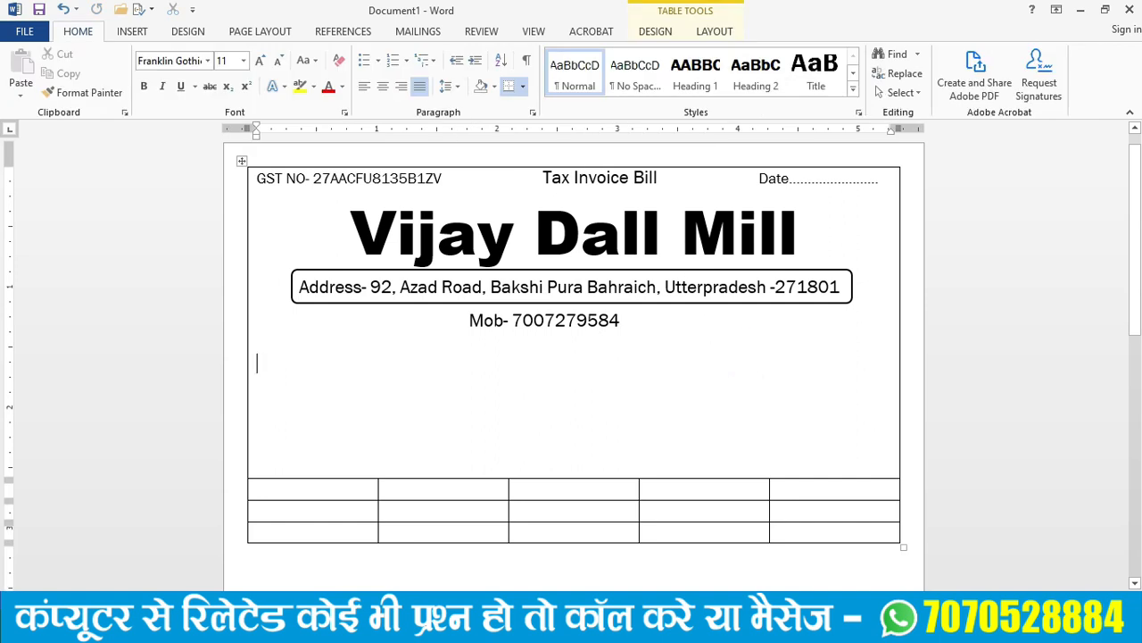
- Add a "Name" line with a dotted leader filling one line of the heading cell below the mobile number
left_click(278, 438)
left_click(267, 365)
type("Name")
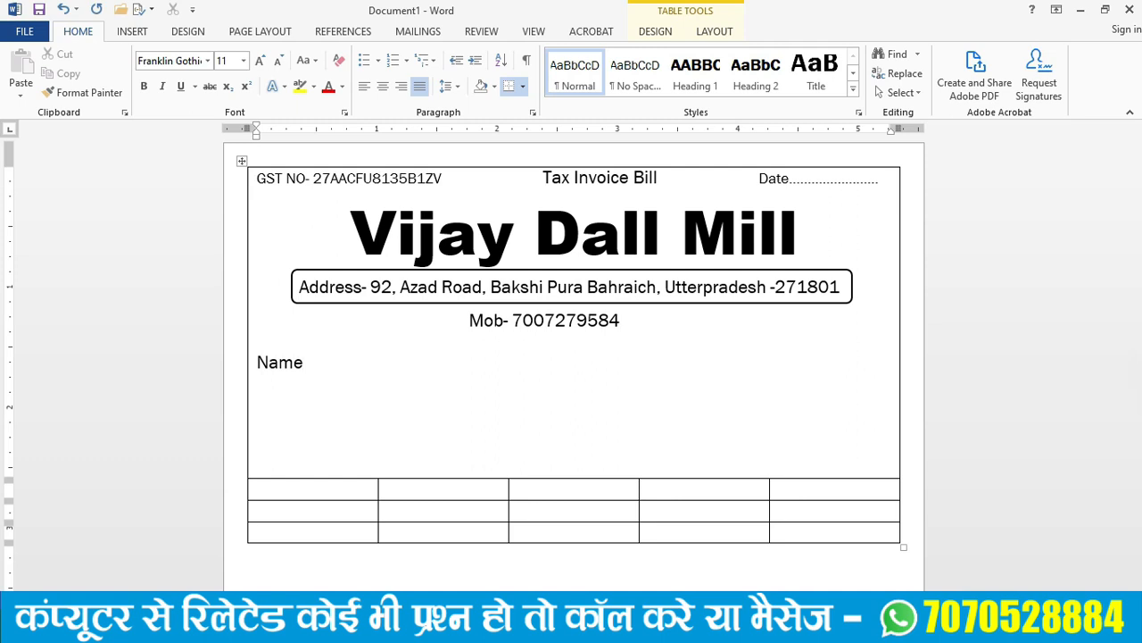
type("...............................................................................................")
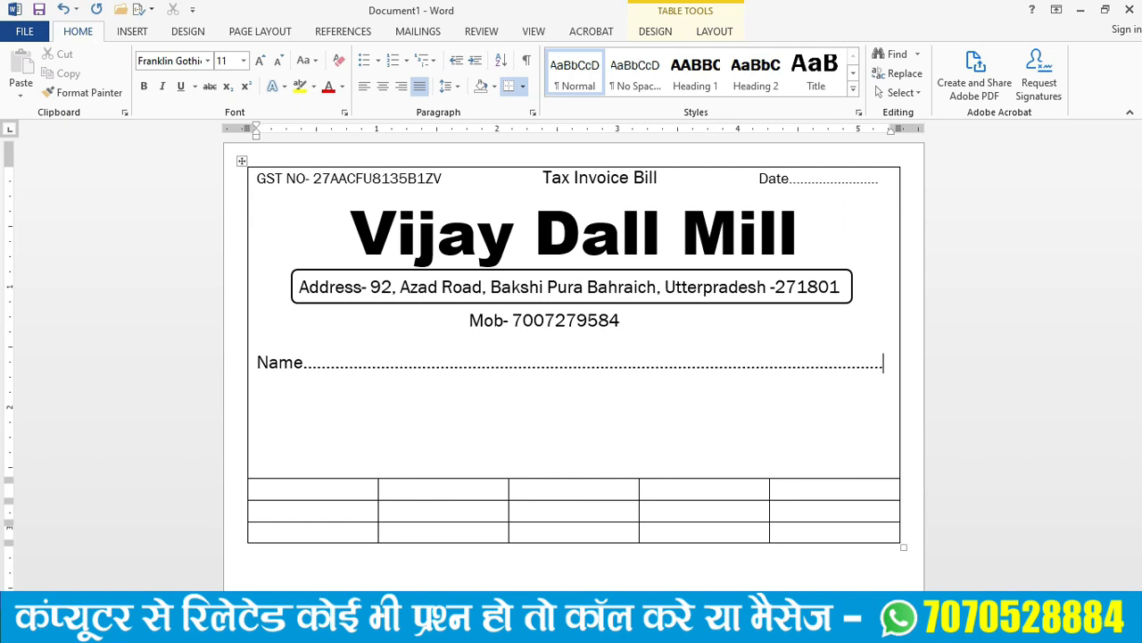
type("..")
key("Return")
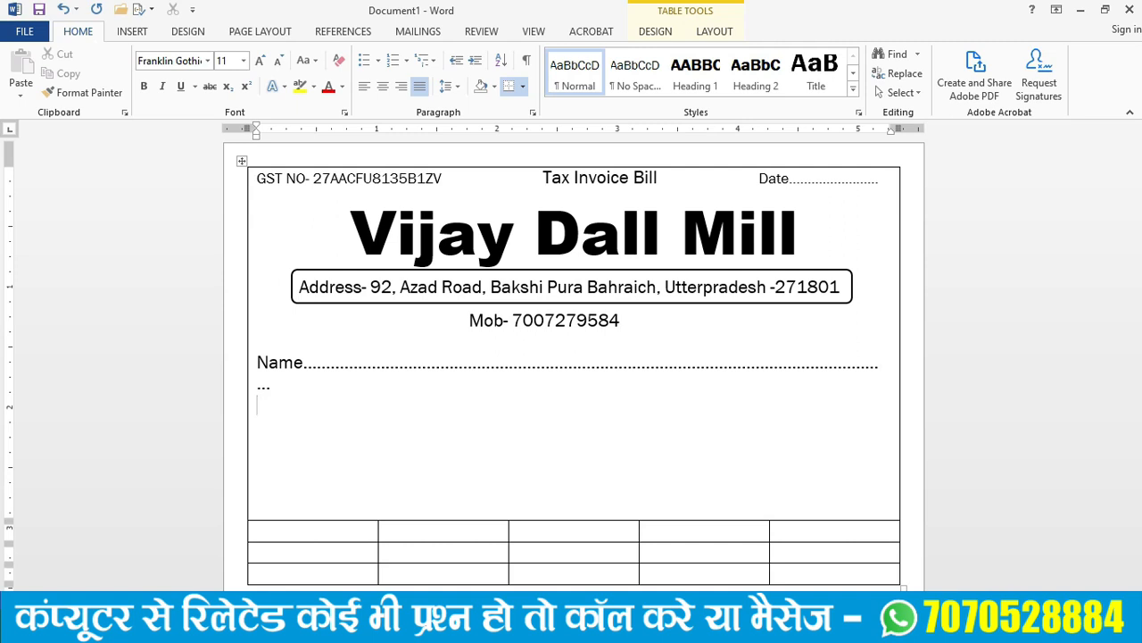
key("BackSpace")
key("BackSpace")
key("BackSpace")
key("BackSpace")
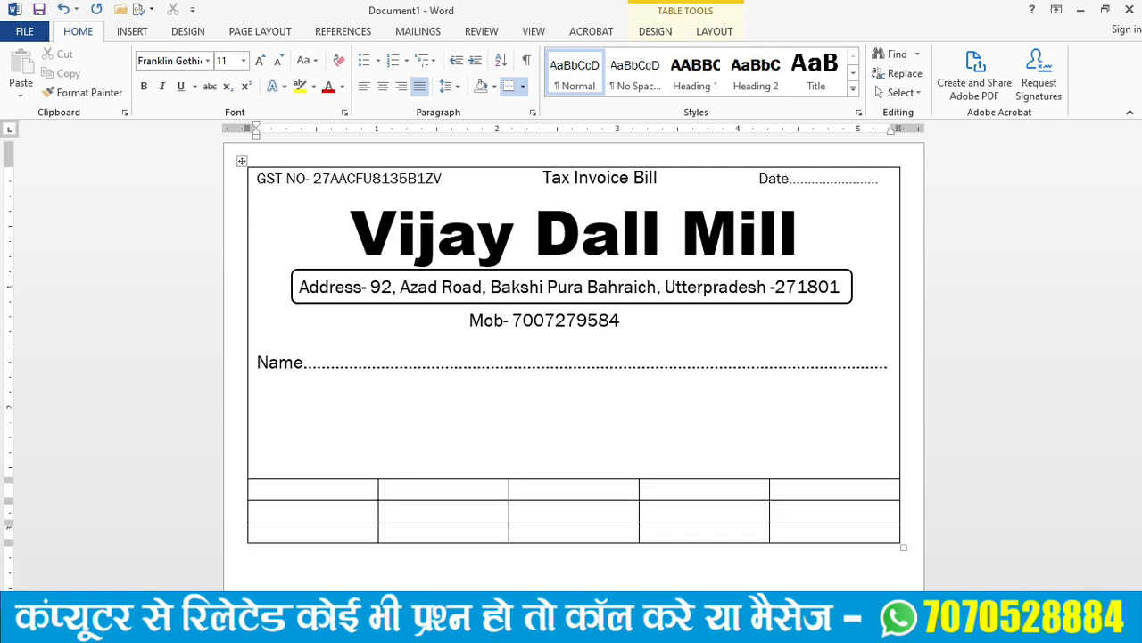
- Add an "Address" line with a dotted leader across the cell width below the Name line
key("Return")
type("A")
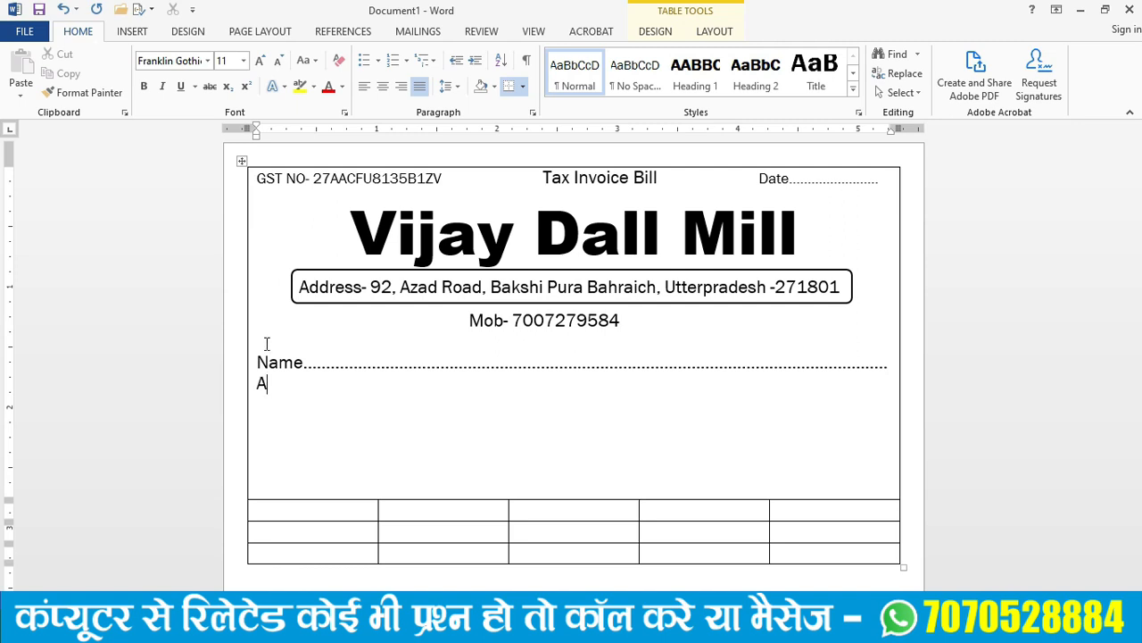
type("ddress")
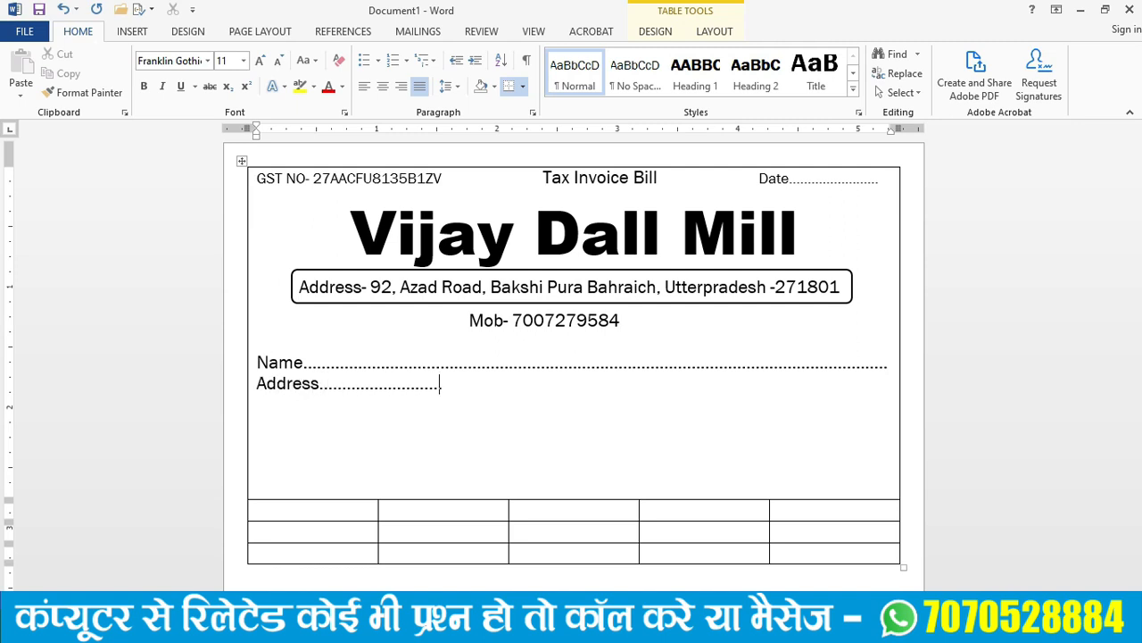
type(".....................")
- Add an "Invoice No" line below Address with a dotted leader to about mid-cell, followed by the label "Date"
key("Return")
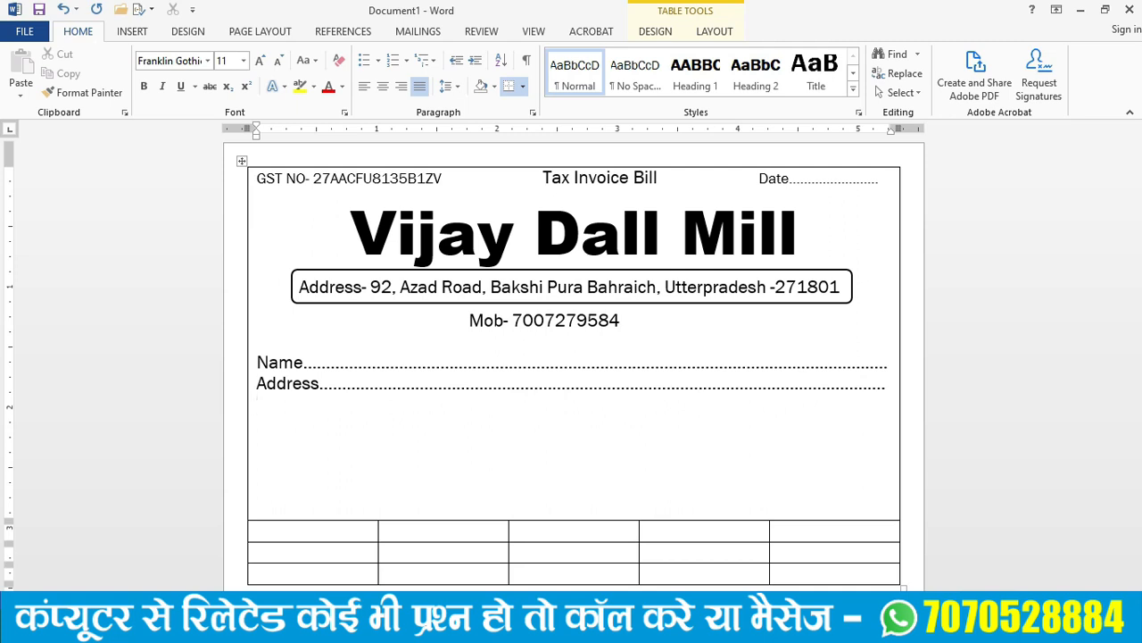
type("Invoice No............................................................")
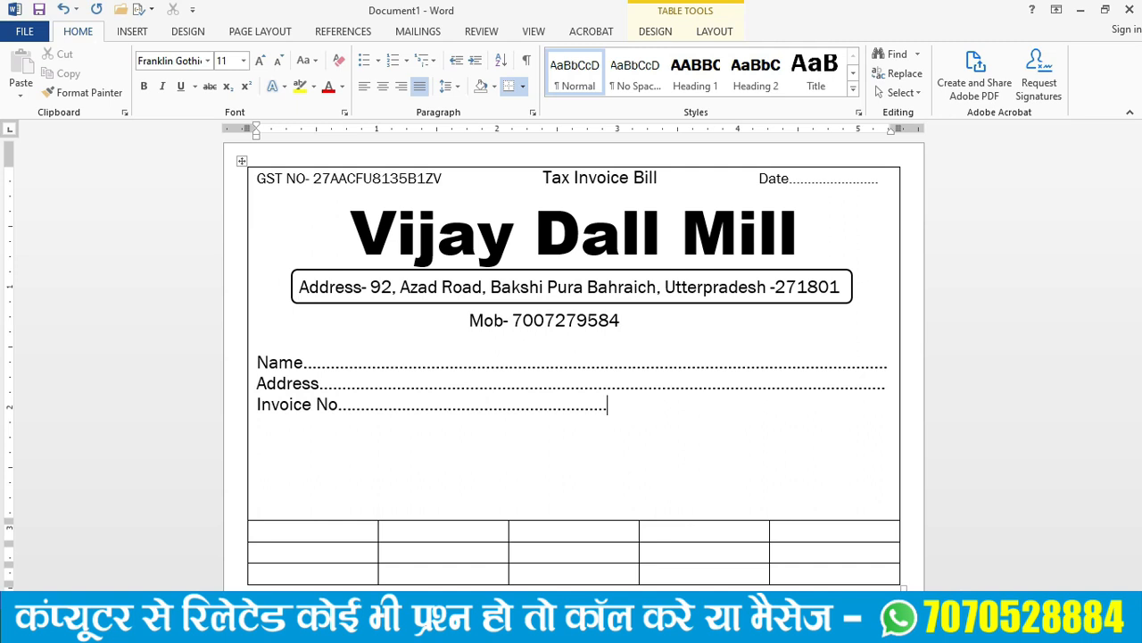
type("Date")
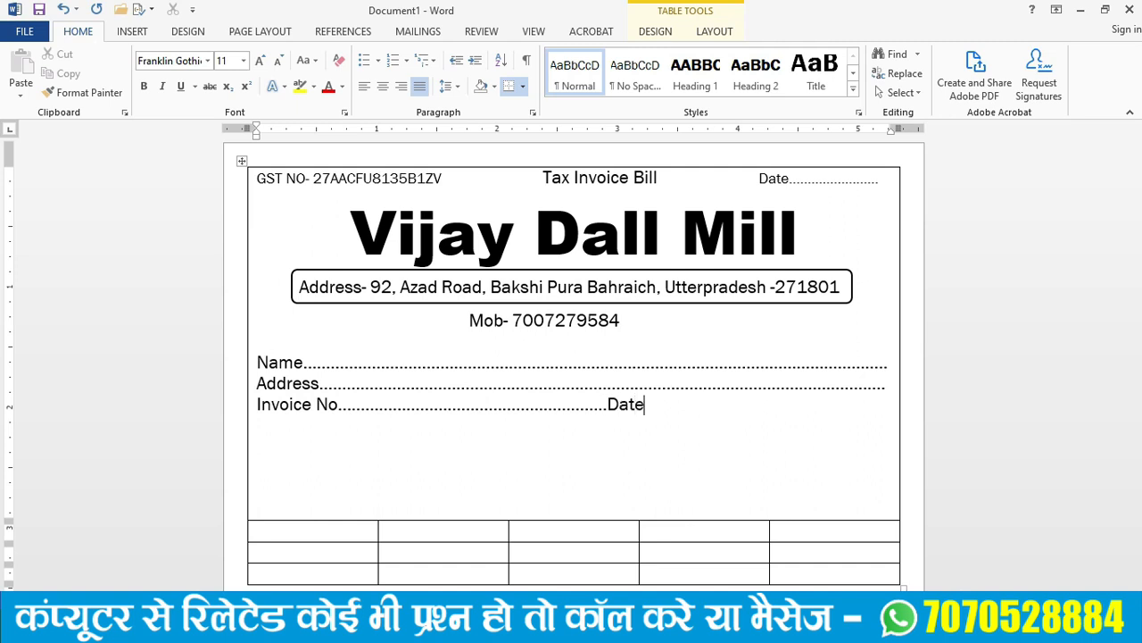
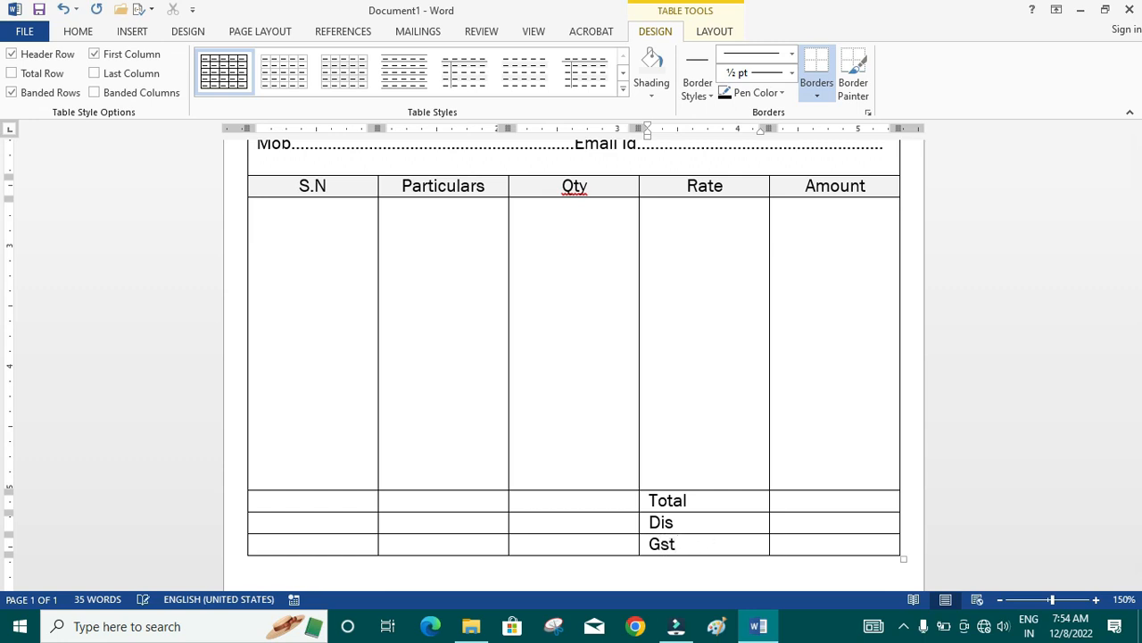
- Add a row at the end of the item table and change the "Gst" label to "GST"
scroll(710, 553, "down", 3)
key("Tab")
key("Tab")
double_click(688, 426)
type("G")
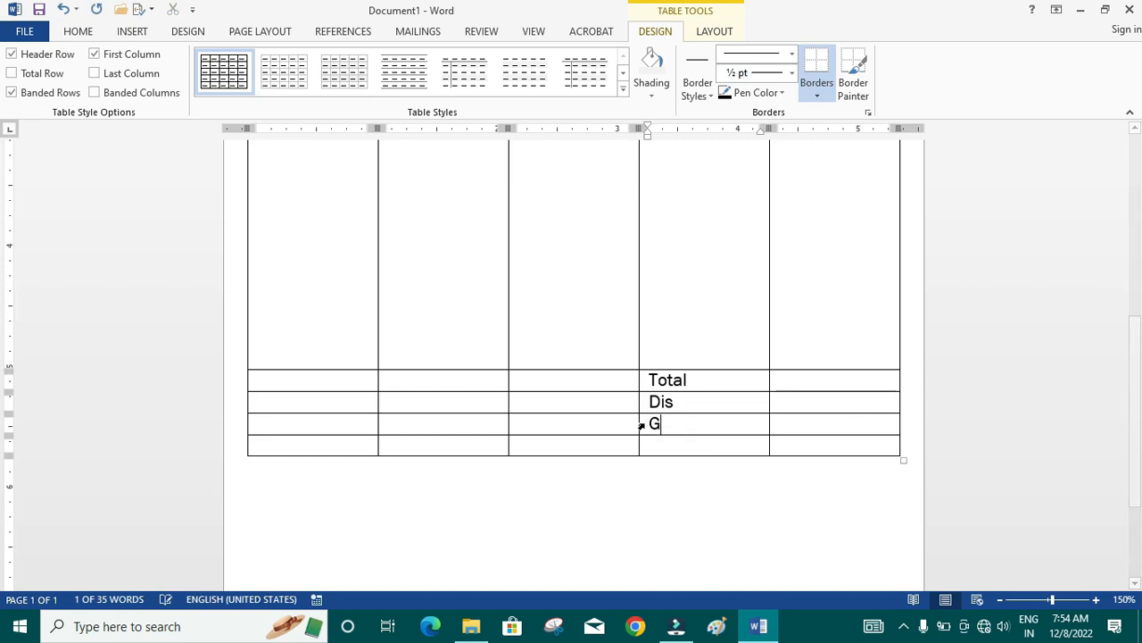
type("S")
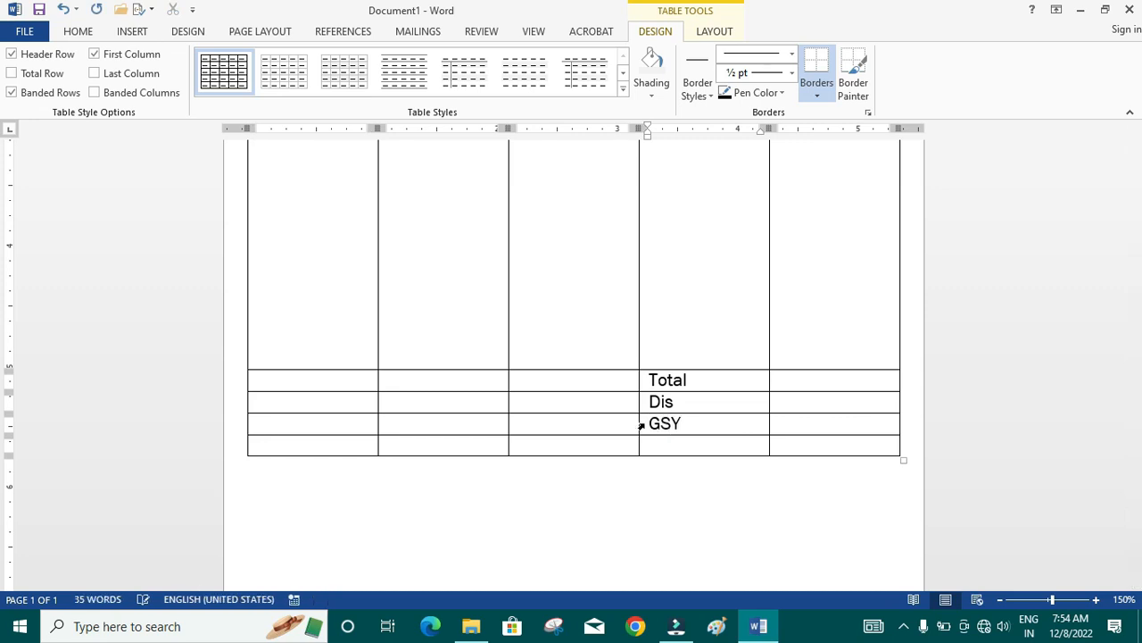
type("T")
key("Tab")
key("Tab")
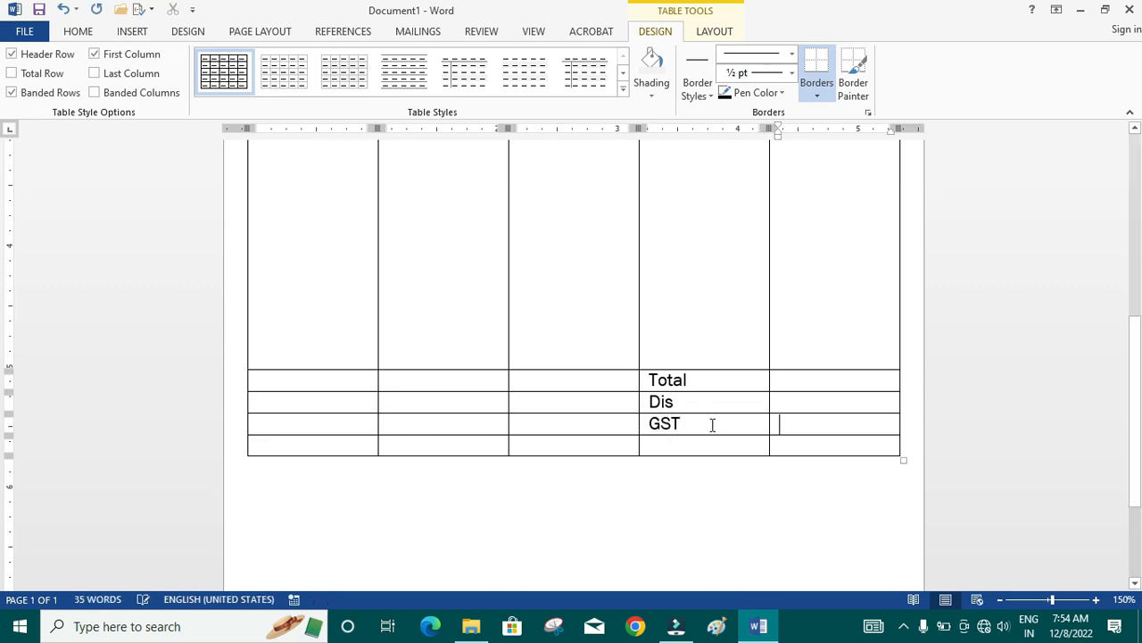
- Enter "Sub Total" in the last row under GST and center the four labels from Total to Sub Total in their cells
left_click(682, 444)
type("Sub Total")
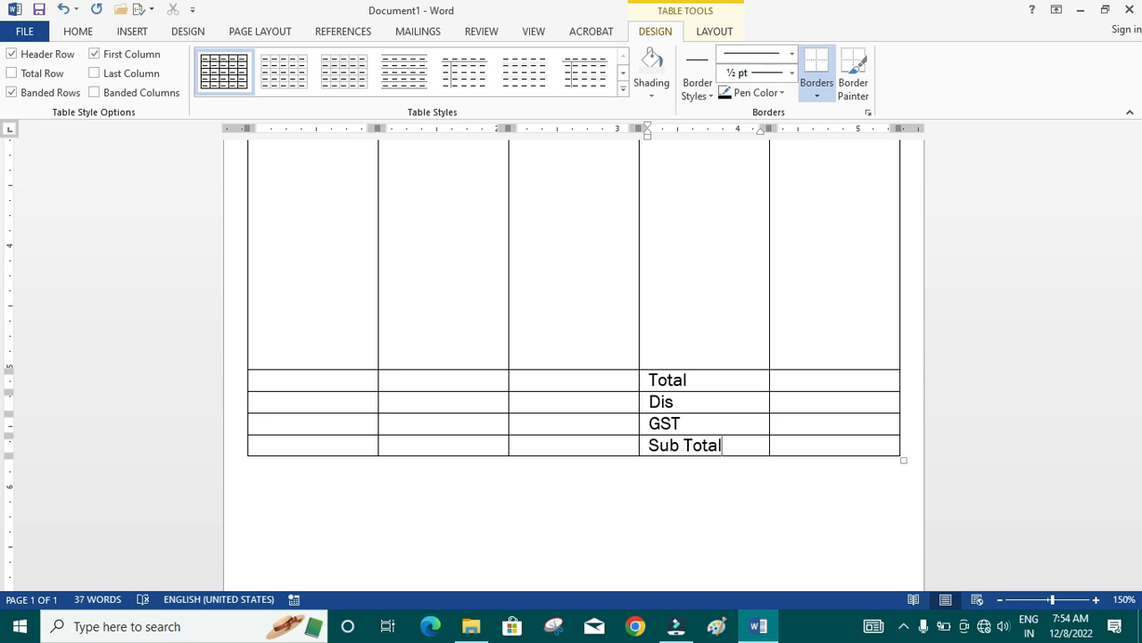
left_click_drag(658, 380, 721, 444)
left_click(714, 31)
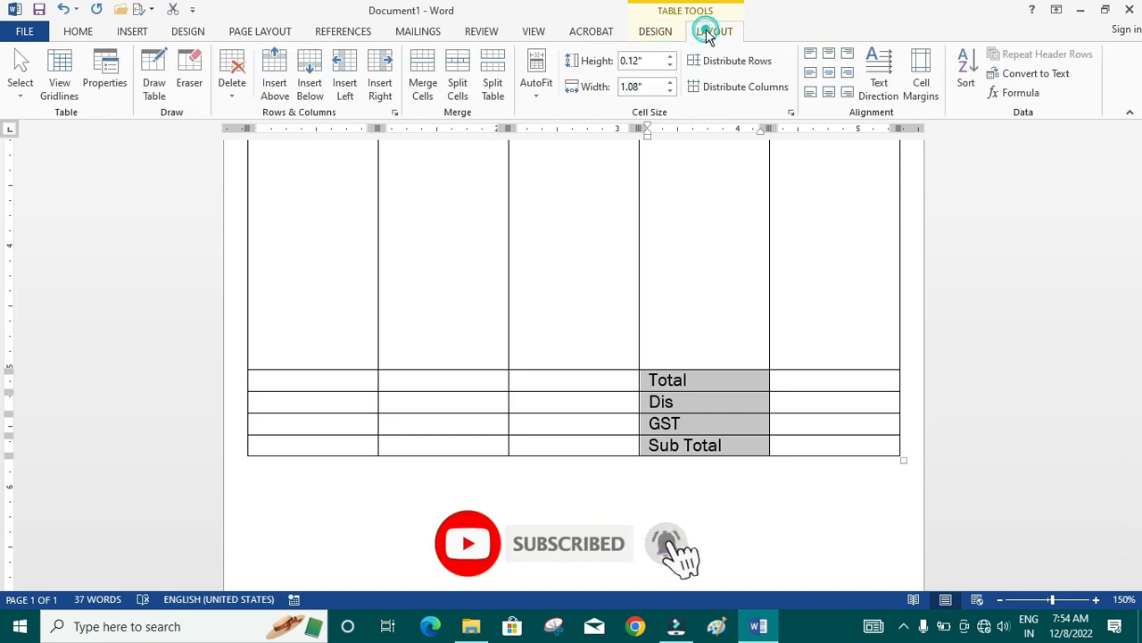
left_click(831, 71)
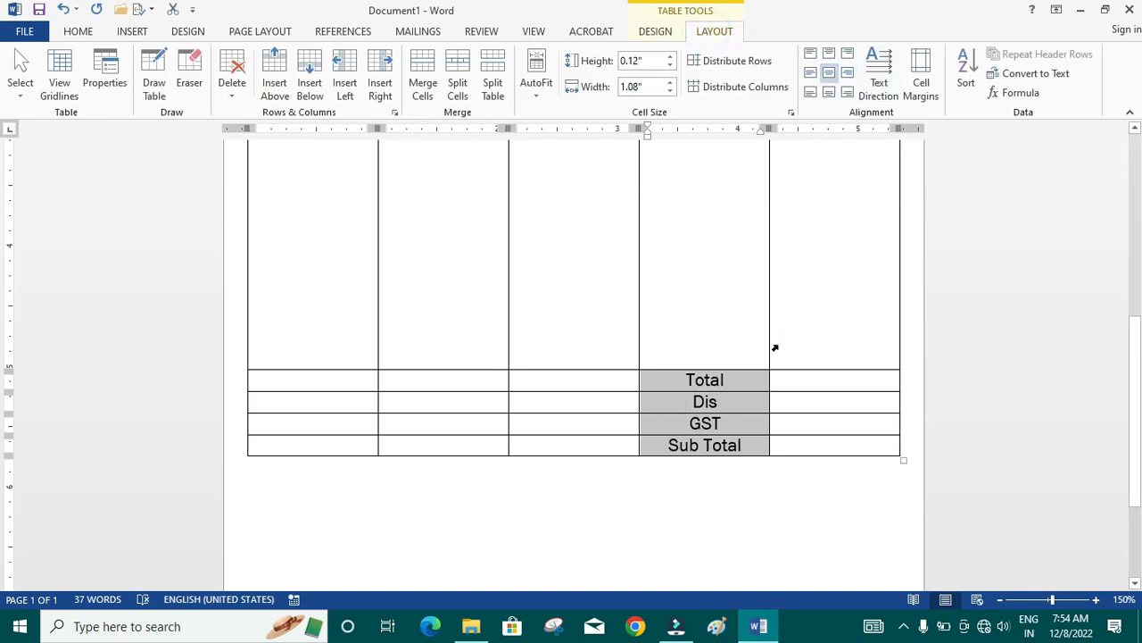
- Adjust the column widths to about 0.38" for S.N, 2.56" for Particulars, 0.63" for Qty and 0.99" for Amount
scroll(775, 348, "up", 5)
scroll(773, 342, "down", 1)
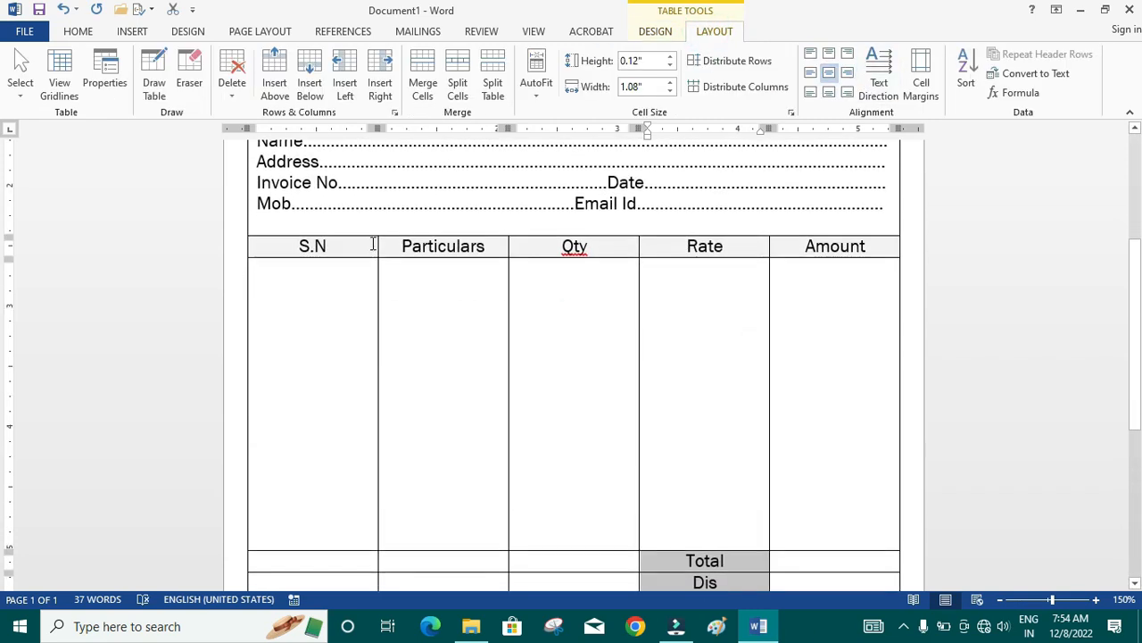
left_click_drag(377, 247, 294, 247)
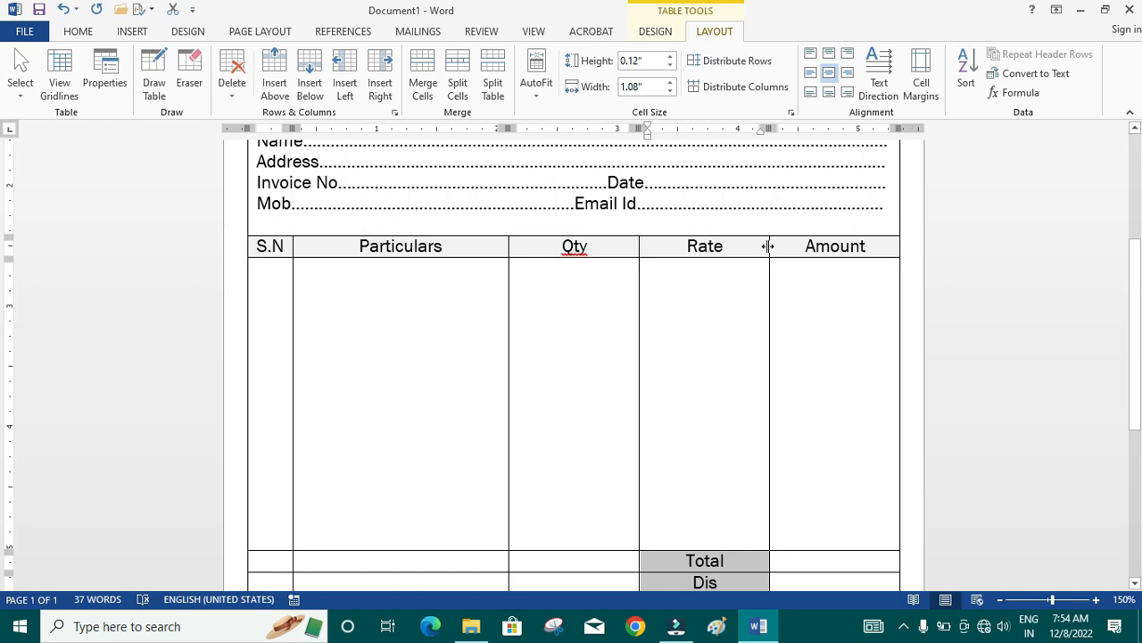
left_click_drag(767, 246, 781, 246)
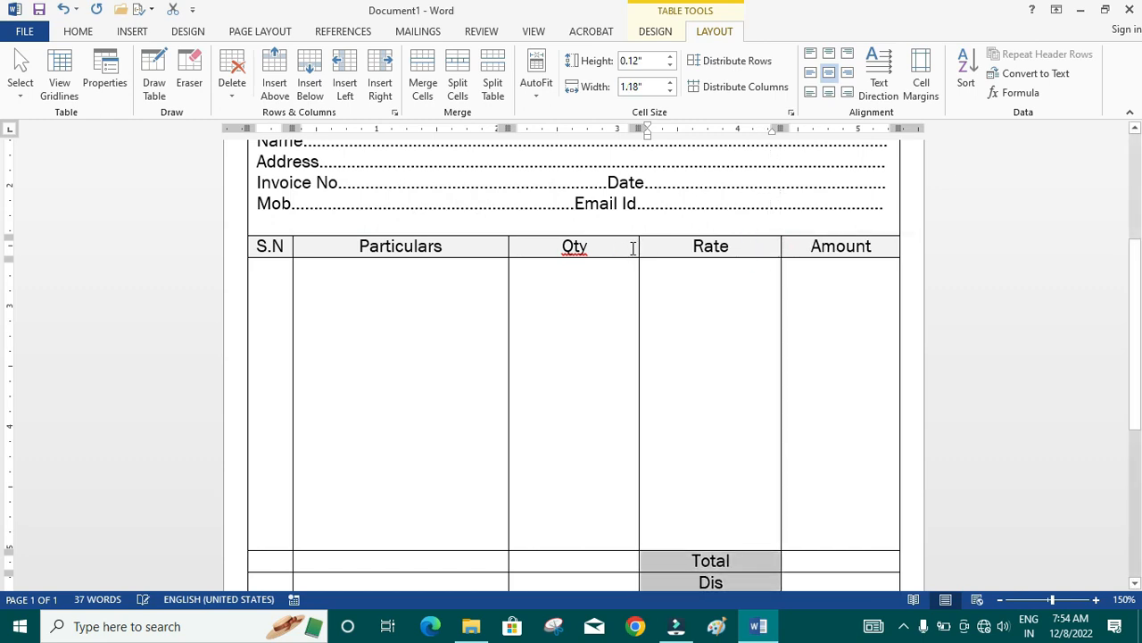
left_click_drag(637, 247, 676, 250)
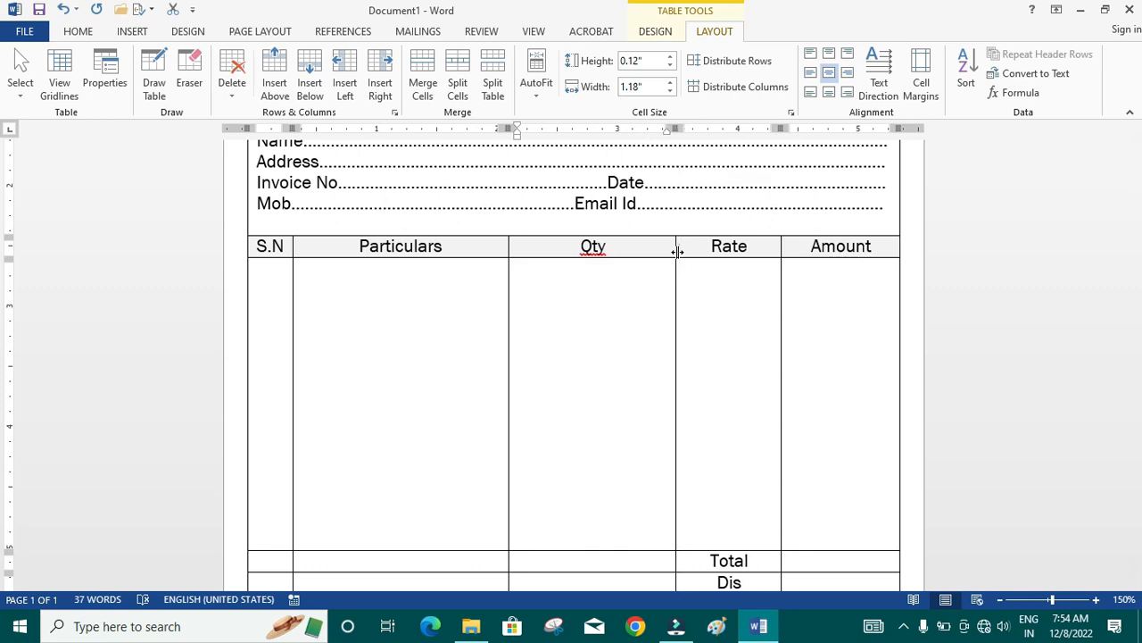
left_click_drag(508, 251, 601, 261)
- Merge the four S.N column cells in the Total to Sub Total rows into one cell
scroll(643, 313, "down", 6)
scroll(663, 323, "up", 4)
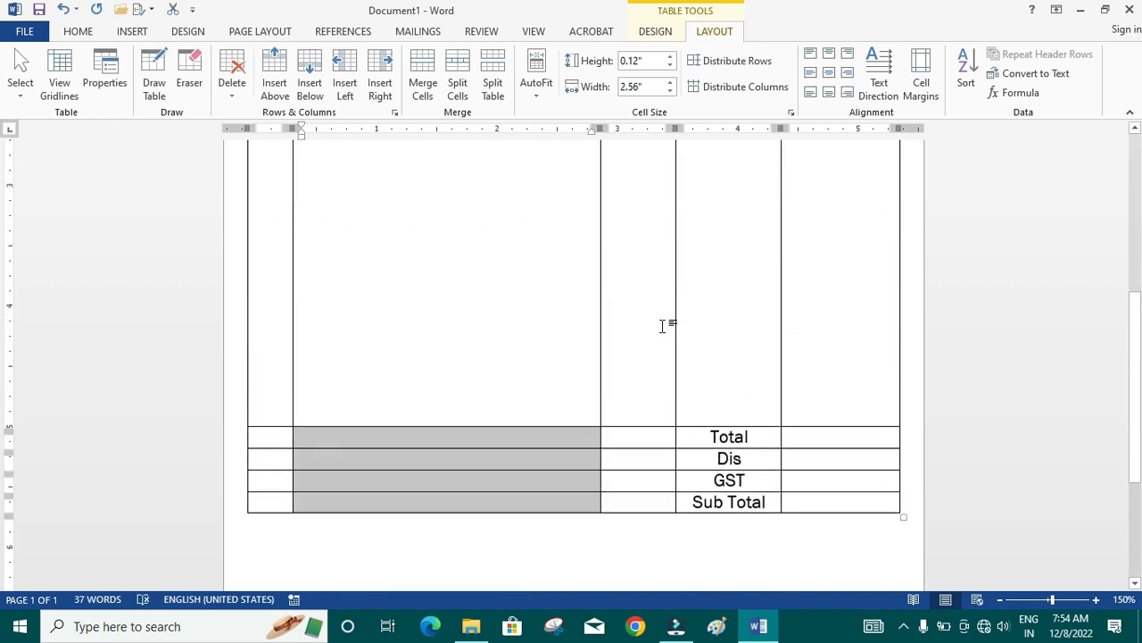
scroll(662, 325, "up", 2)
left_click(637, 339)
scroll(277, 426, "down", 1)
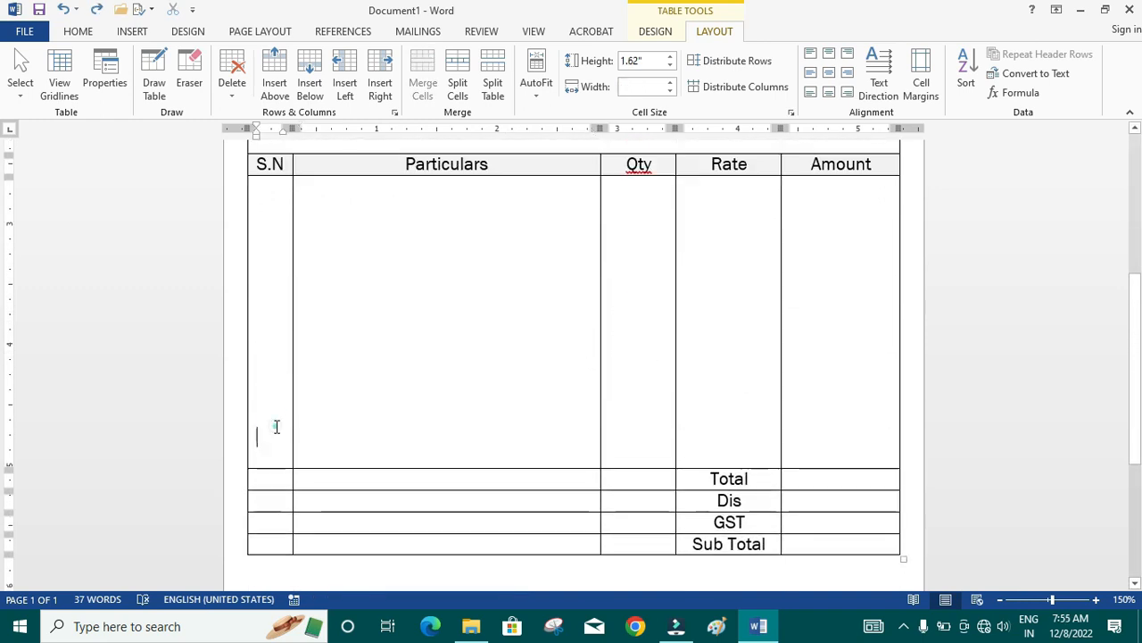
left_click(267, 326)
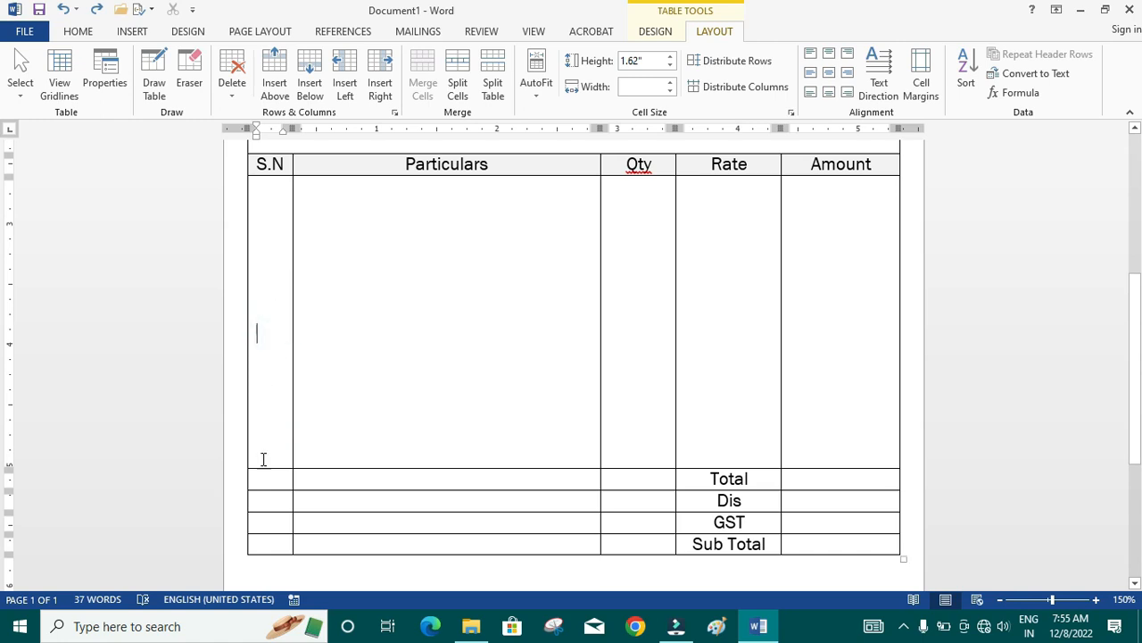
left_click_drag(258, 474, 258, 546)
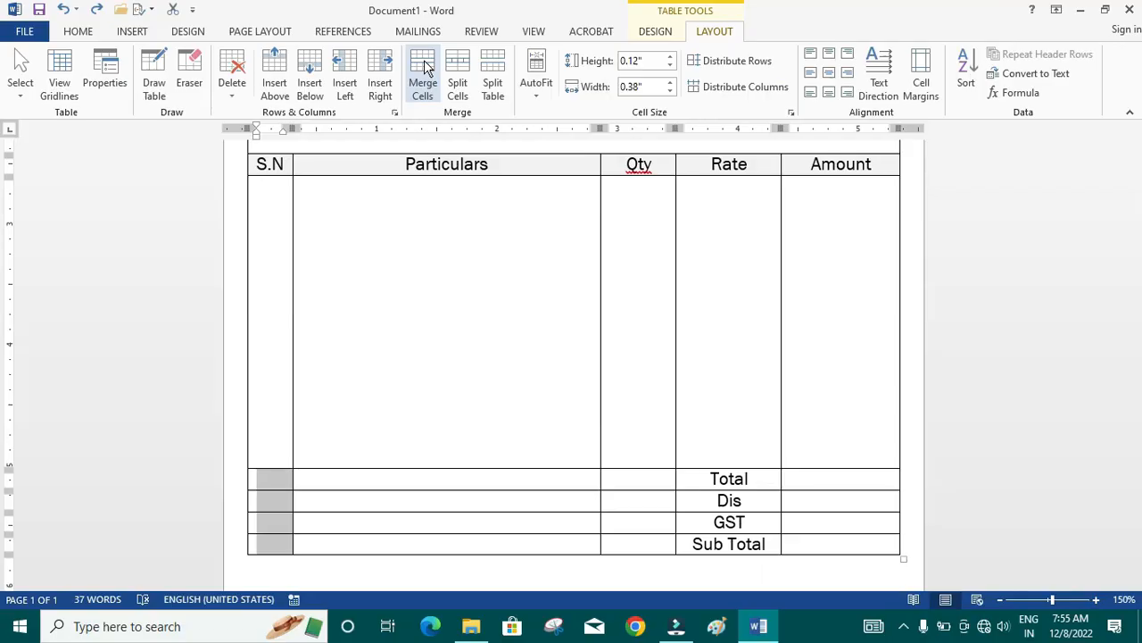
left_click(425, 69)
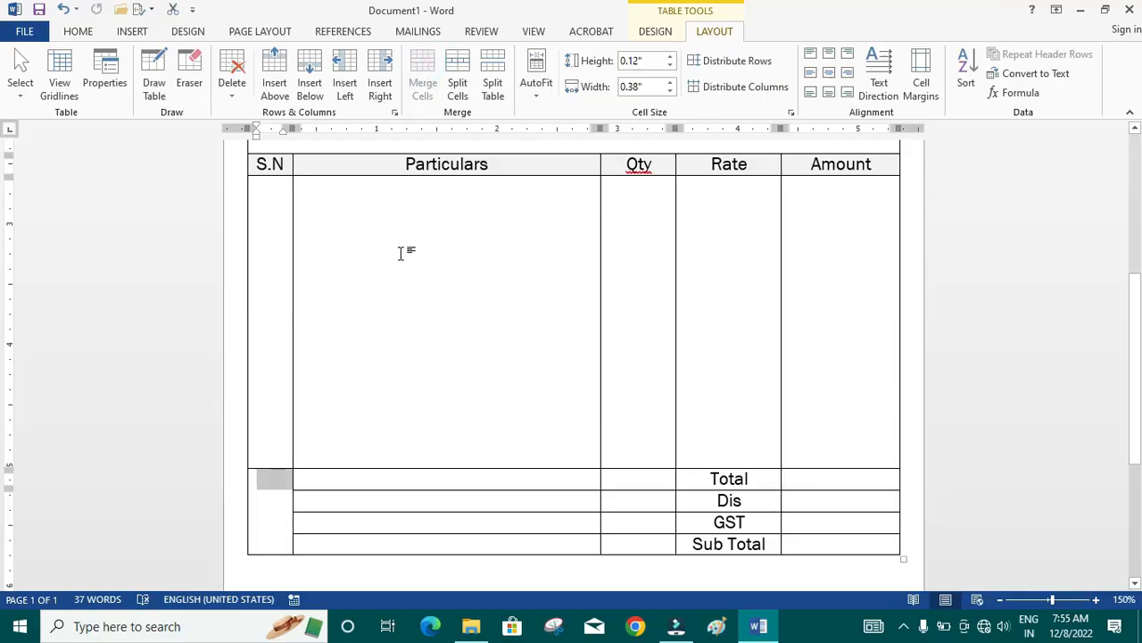
- Merge all cells below the Particulars heading into one cell, and do the same below the Qty heading
left_click(402, 249)
left_click_drag(402, 239, 403, 544)
left_click(423, 72)
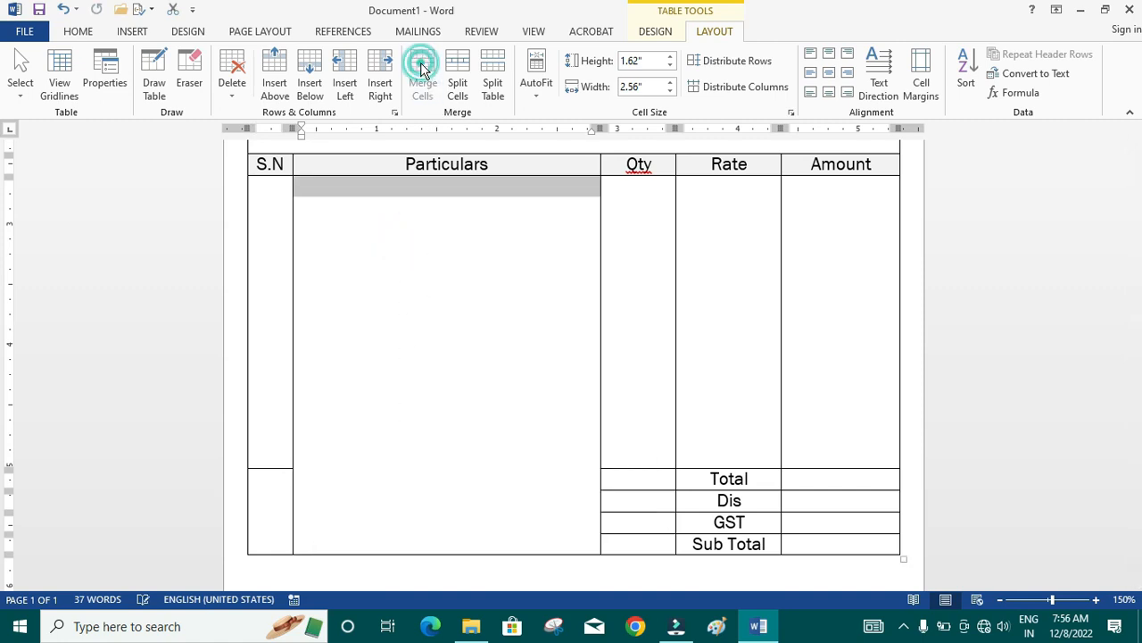
left_click_drag(638, 241, 655, 540)
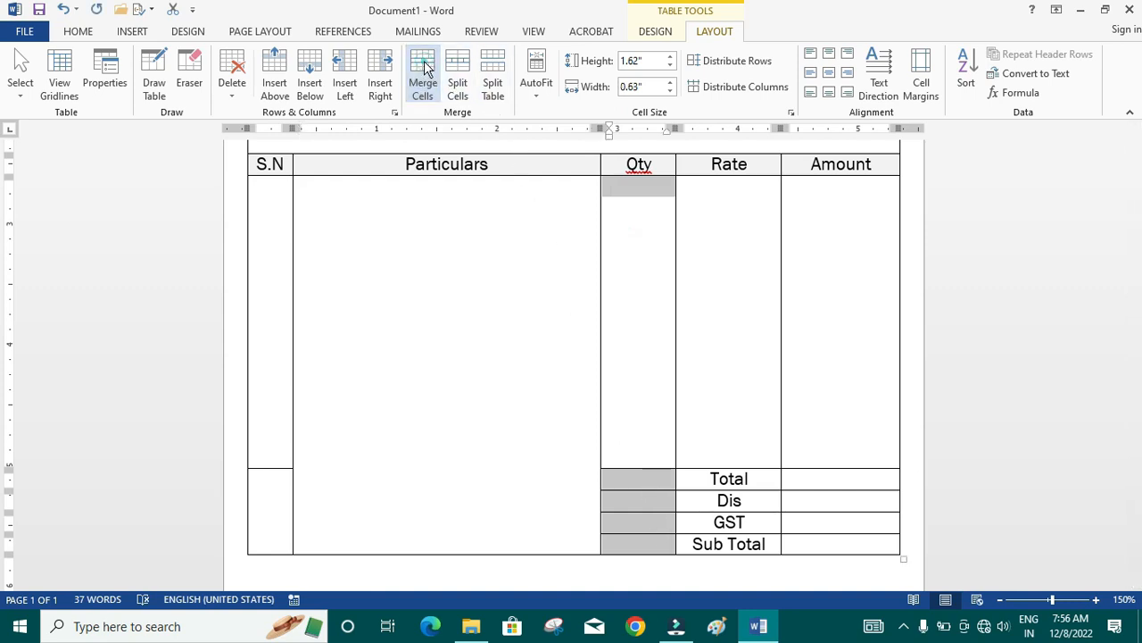
left_click(425, 68)
left_click(466, 295)
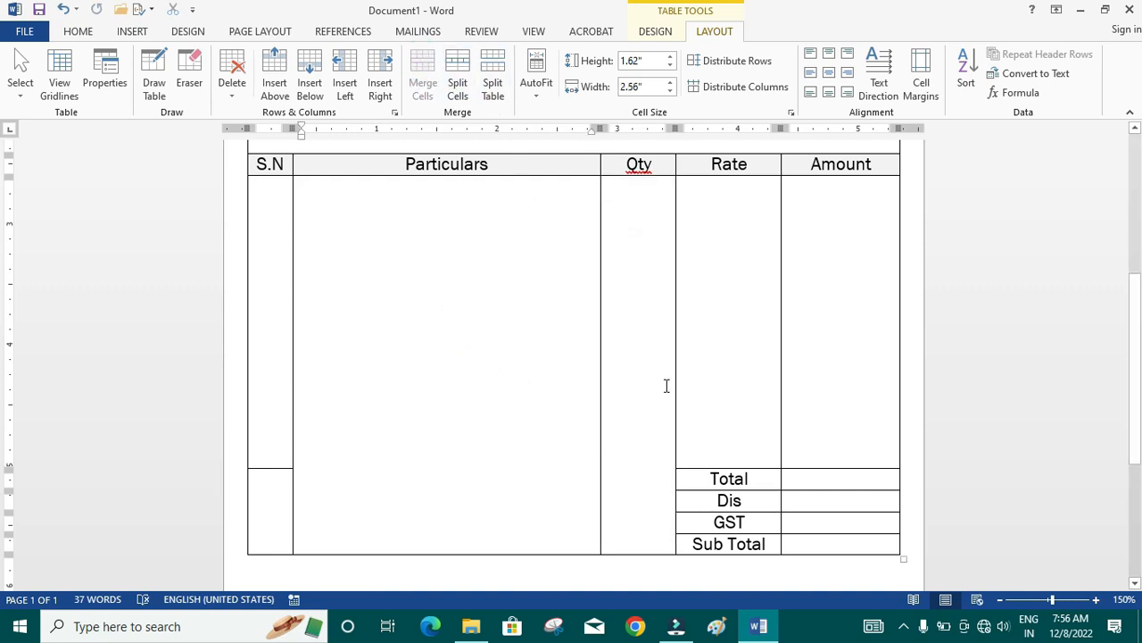
- Add a row below the Sub Total row and increase its height to 0.81" with blank lines in the last cell
scroll(700, 410, "down", 3)
left_click(859, 424)
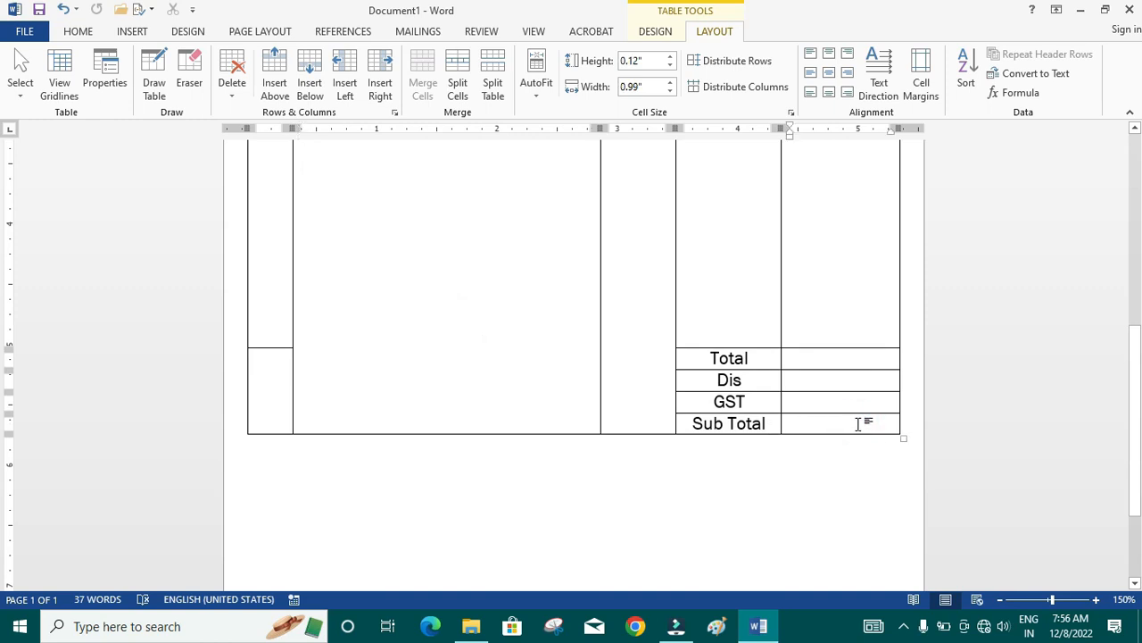
key("Tab")
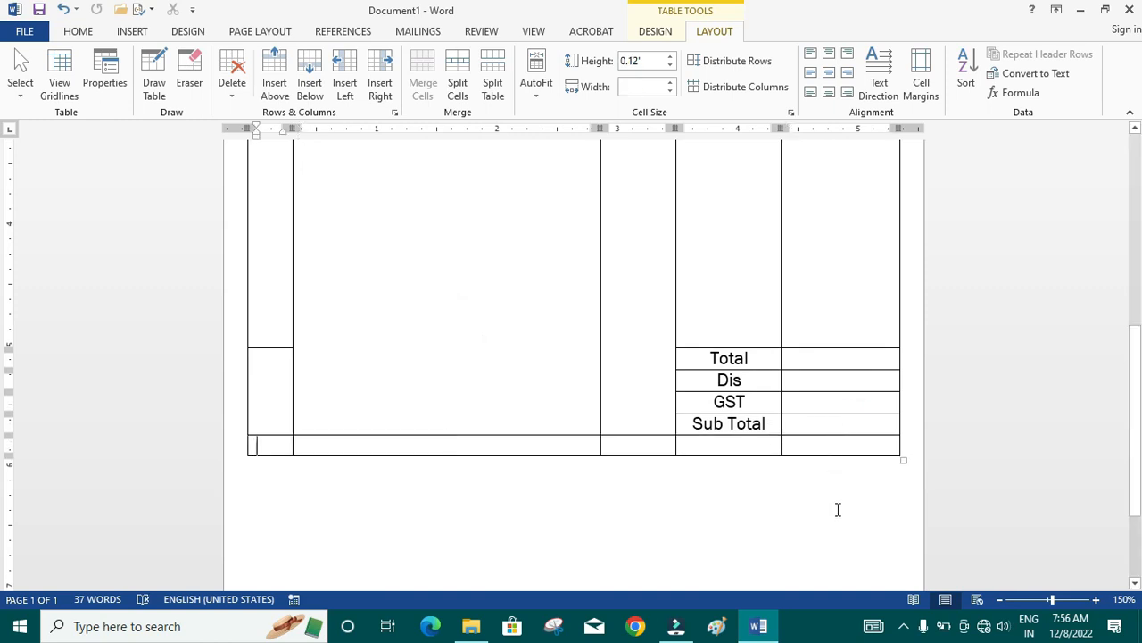
key("Tab")
key("Tab")
key("Tab")
key("Tab")
key("Return")
key("Return")
key("Return")
key("Return")
key("Return")
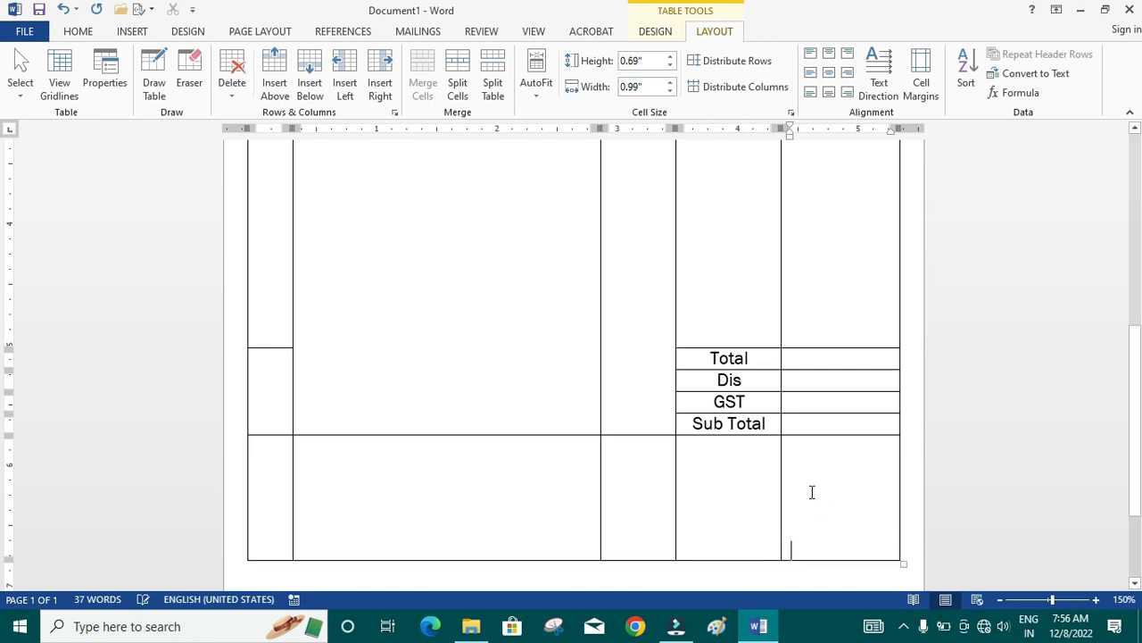
scroll(813, 491, "down", 3)
key("Return")
key("Return")
key("Return")
key("BackSpace")
key("BackSpace")
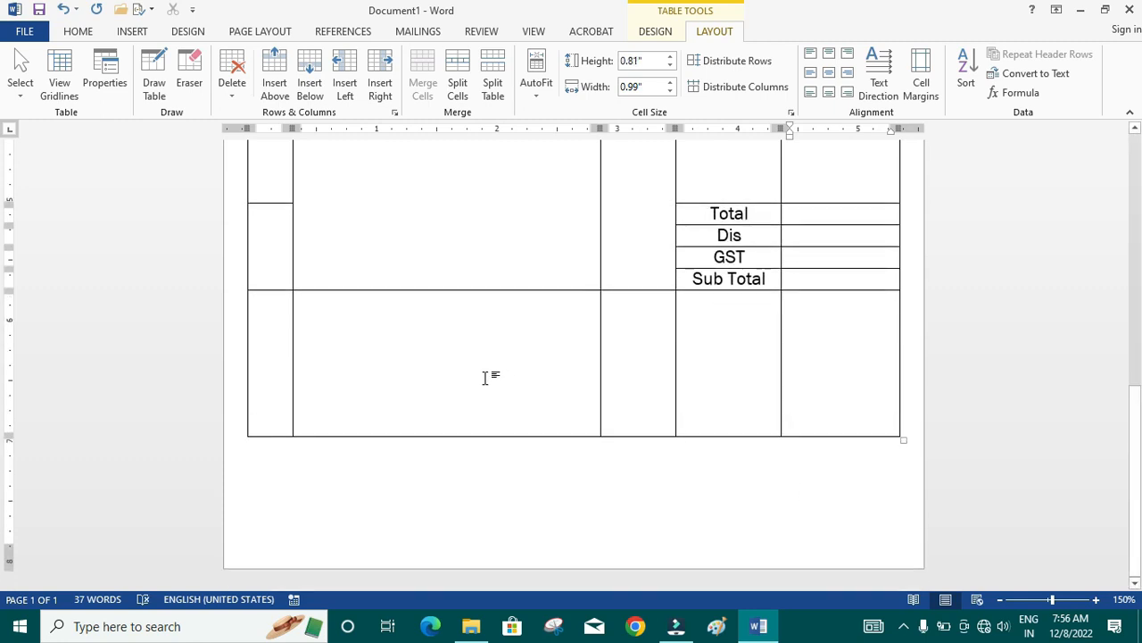
- Merge all cells of the tall bottom row into one cell spanning the table width
left_click_drag(275, 362, 830, 393)
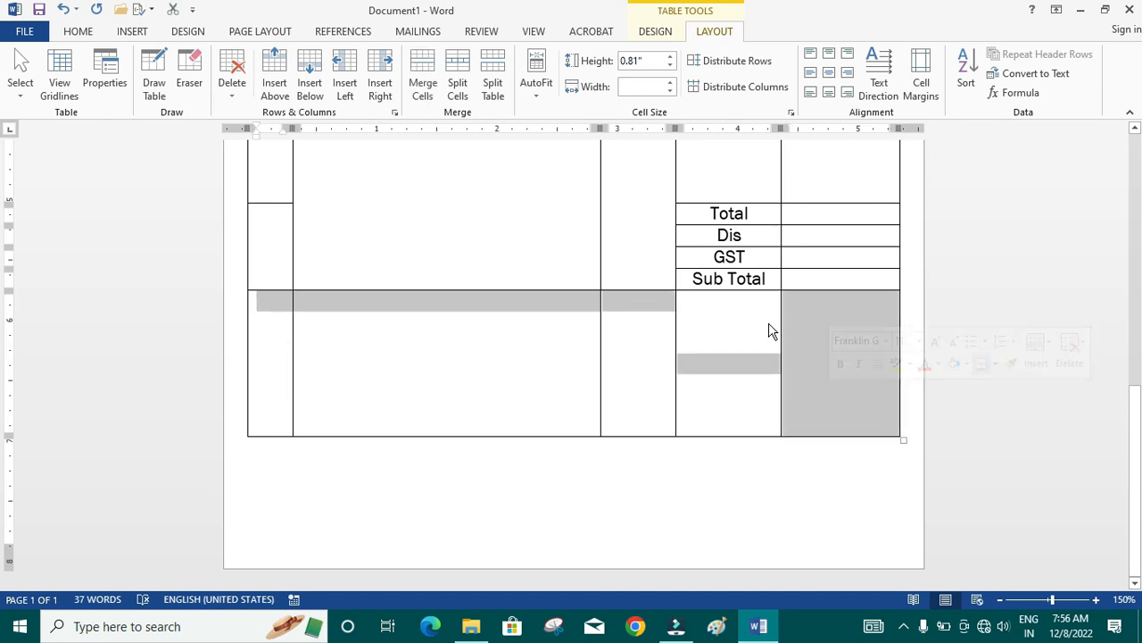
left_click(422, 71)
left_click(448, 366)
scroll(552, 408, "up", 6)
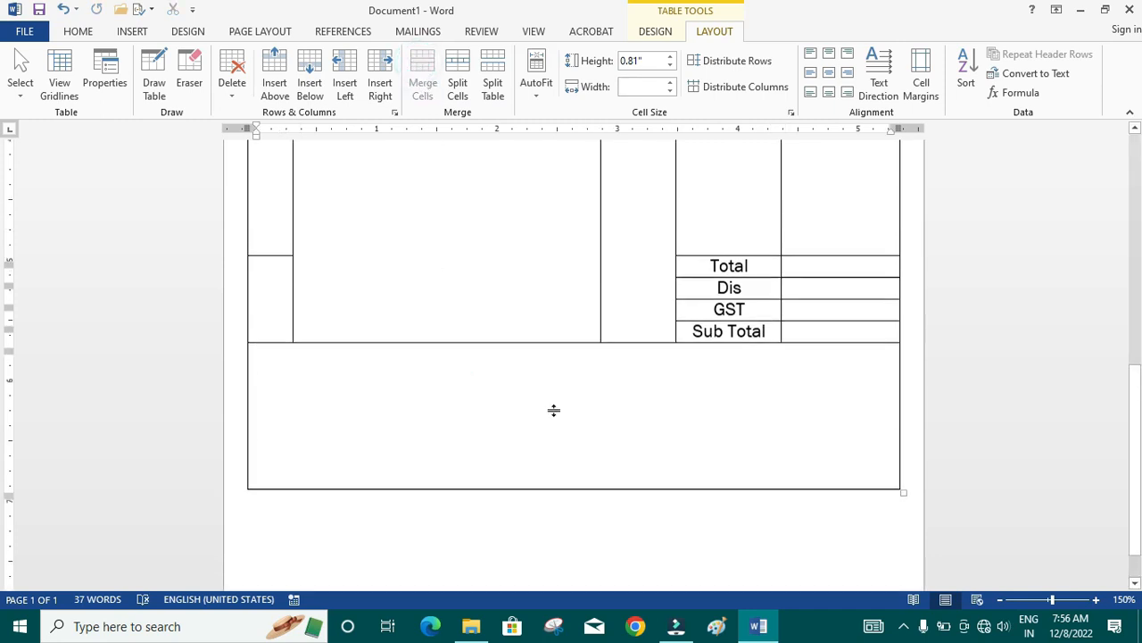
scroll(552, 409, "up", 3)
scroll(553, 408, "down", 8)
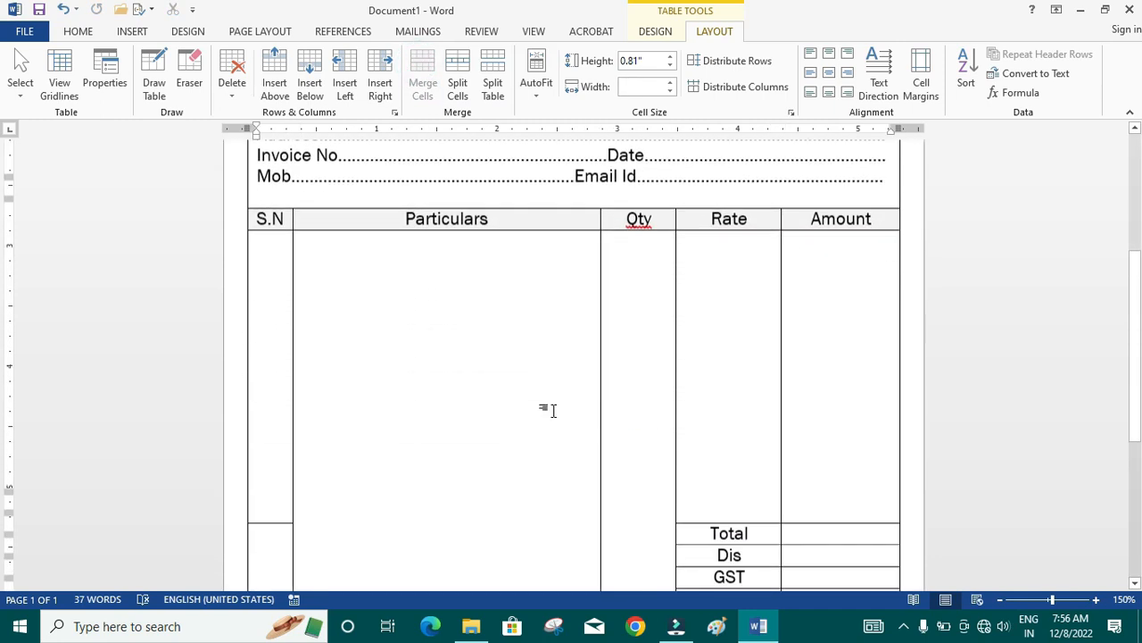
- Add an "In Word" line with a dotted leader in the bottom cell, followed by a second full-width dotted line
left_click(278, 316)
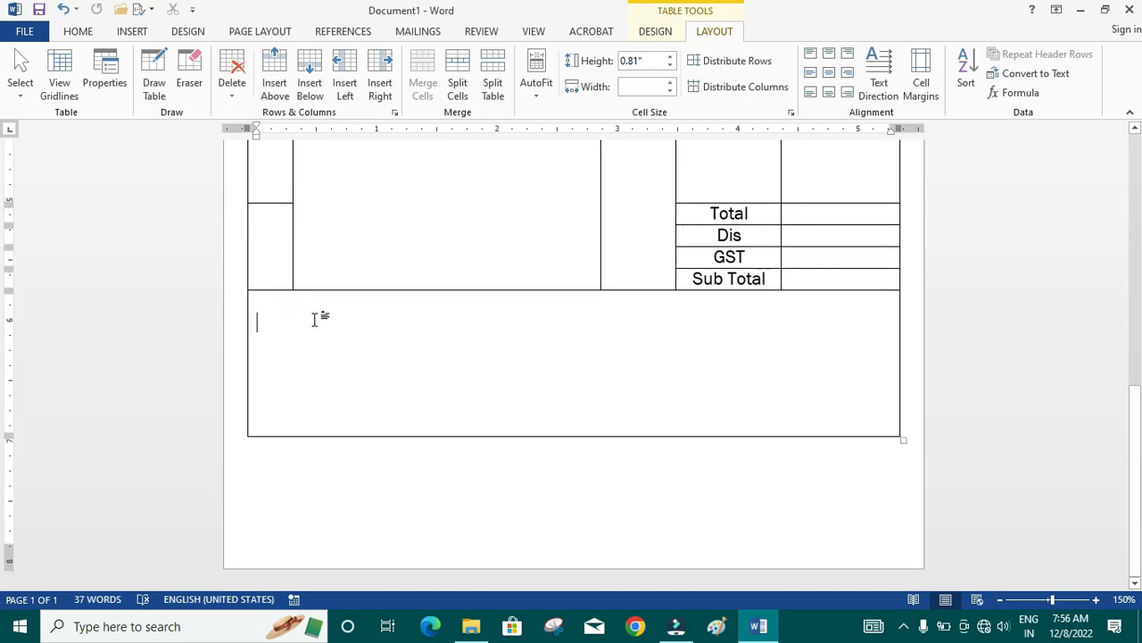
type("In")
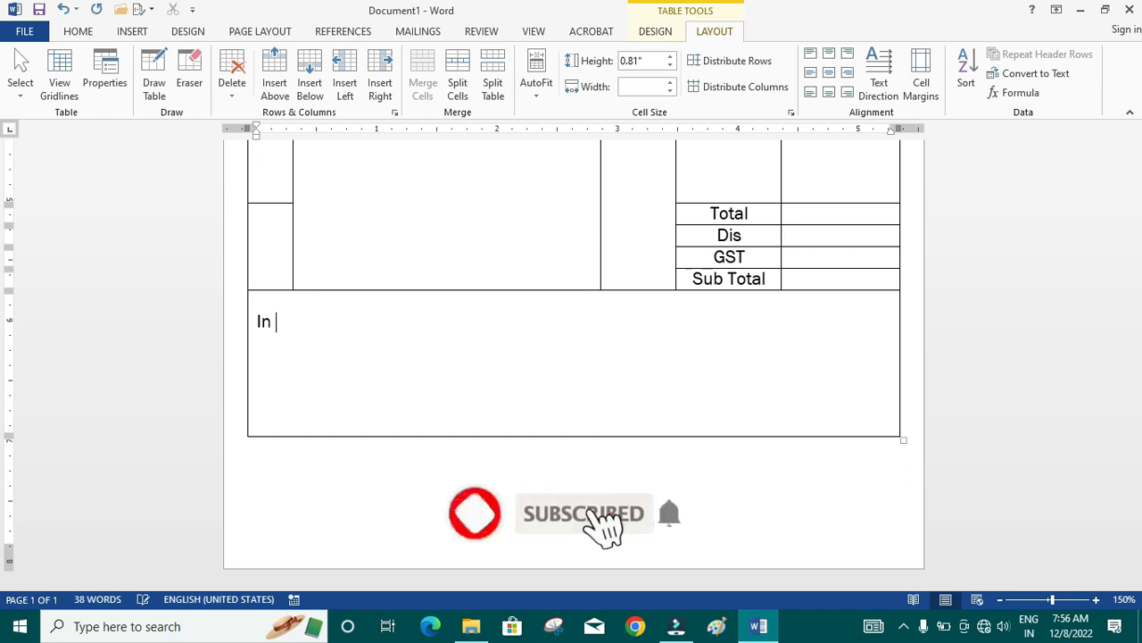
type(" Wored")
key("BackSpace")
key("BackSpace")
type("d")
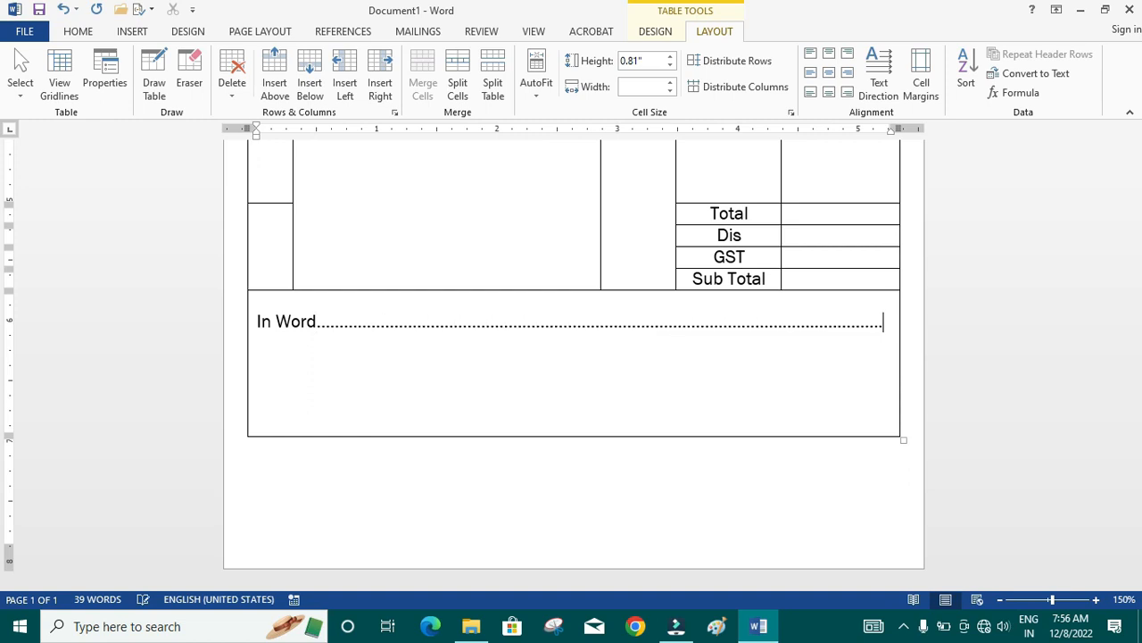
key("Return")
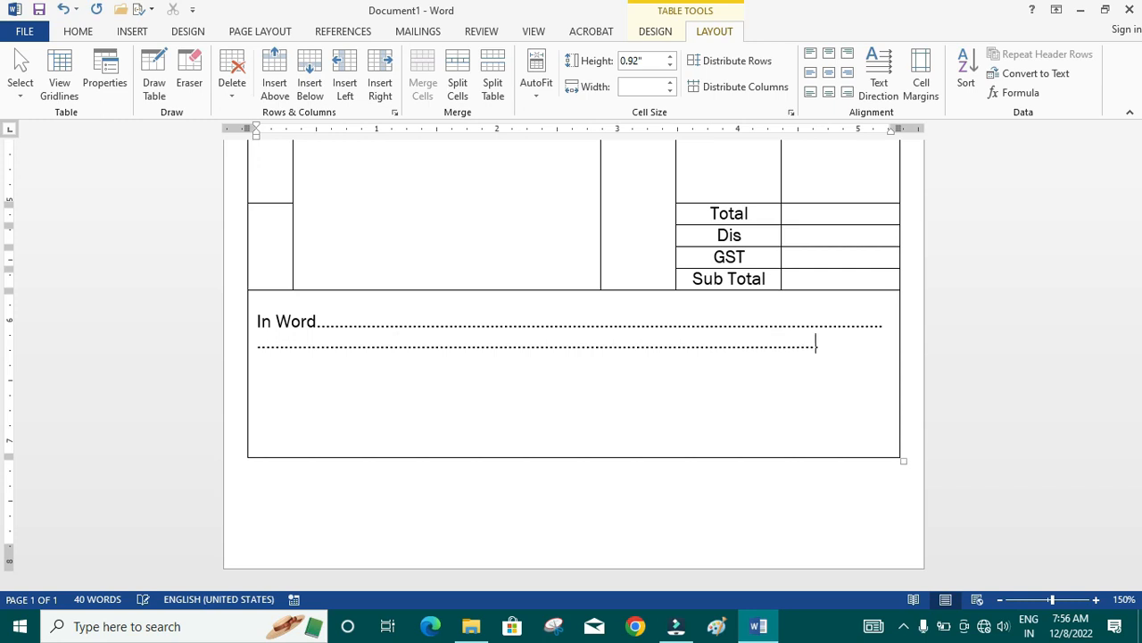
key("Return")
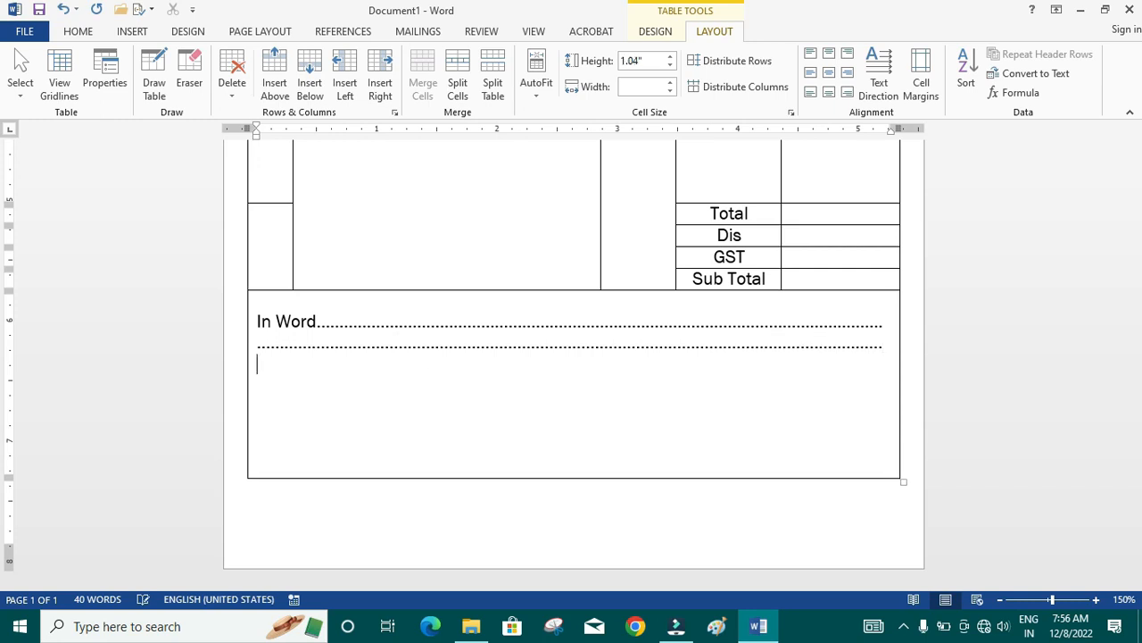
- Add two more blank lines below the dotted lines and draw a text box about 0.69" by 3.01" in the bottom cell's lower right
key("Return")
key("Return")
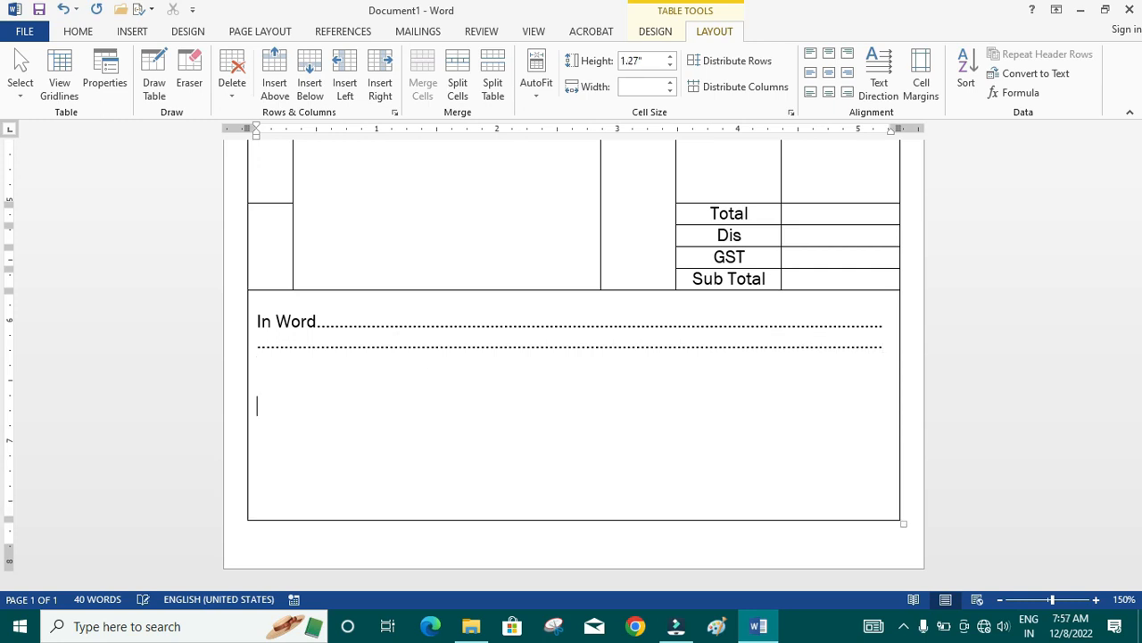
left_click(728, 432)
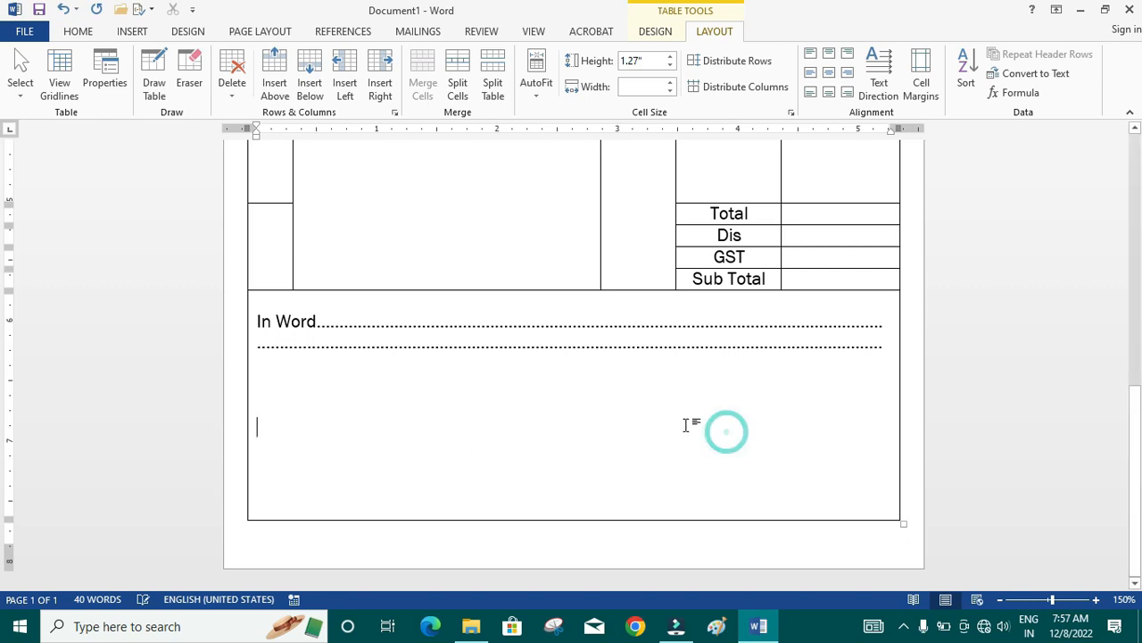
left_click(135, 32)
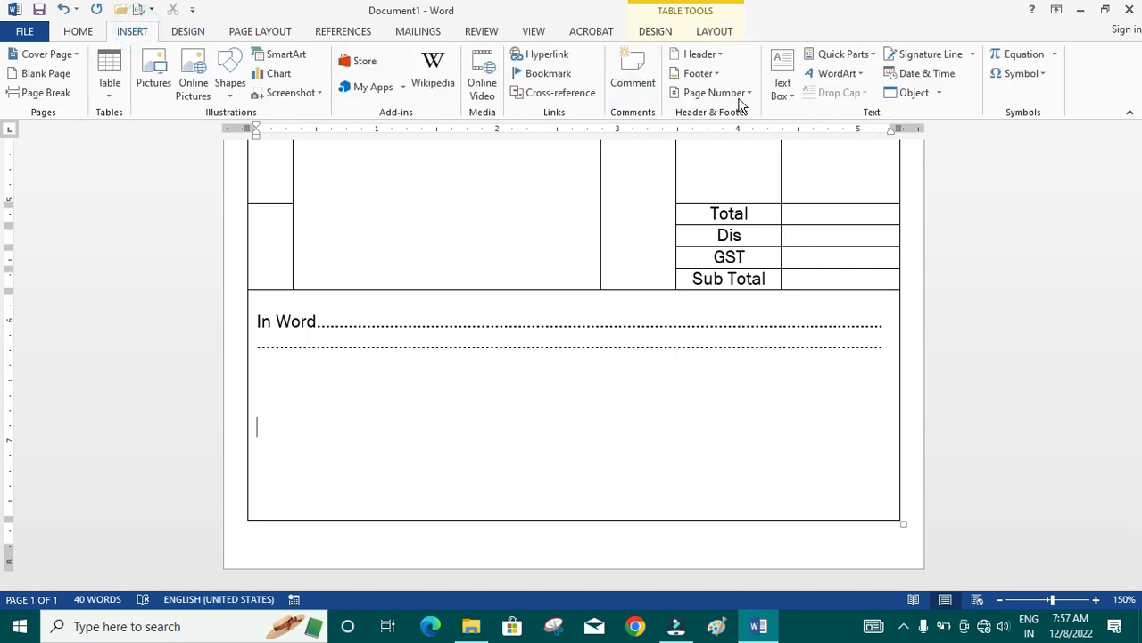
left_click(782, 90)
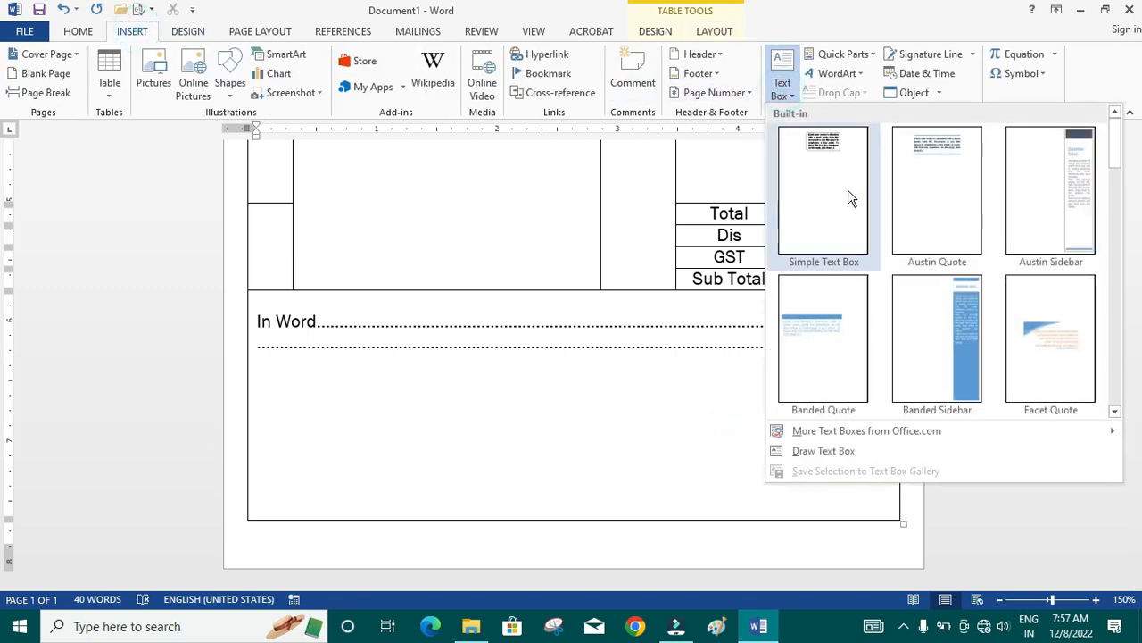
left_click(828, 452)
left_click_drag(523, 429, 873, 507)
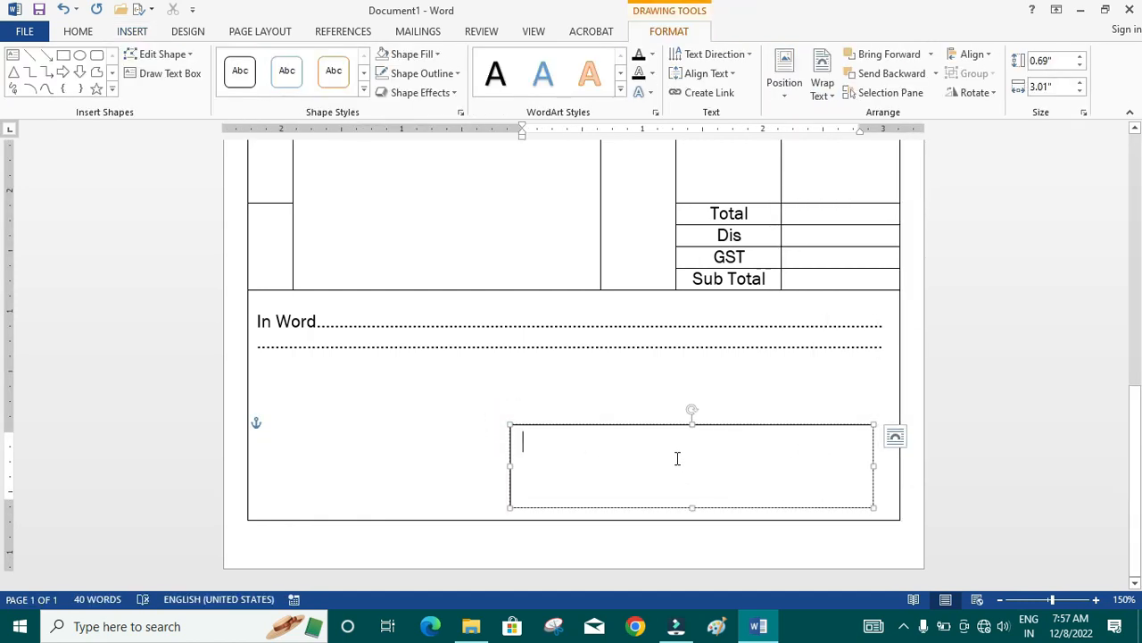
- Enter "Signature" in the text box and set its font size to 16
type("Sig")
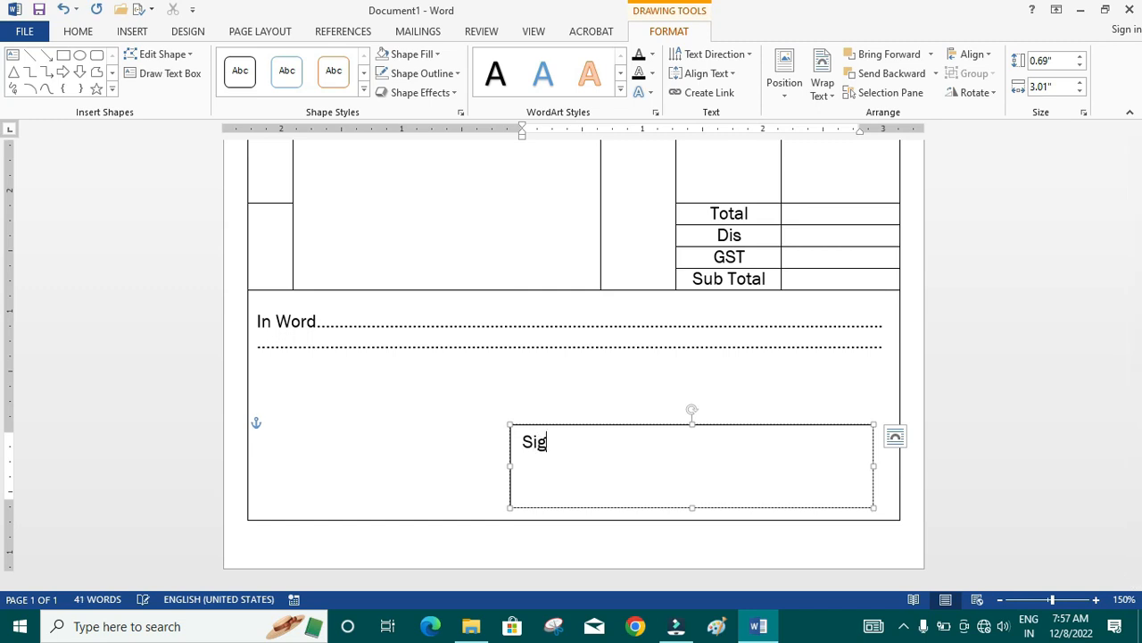
type("nature")
left_click_drag(523, 444, 640, 443)
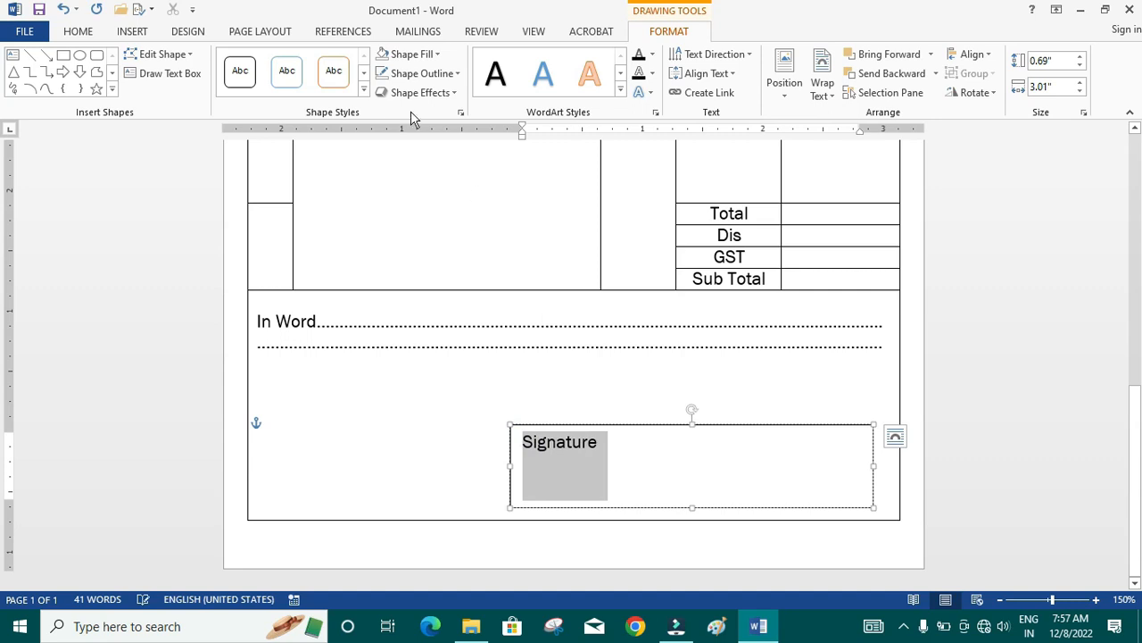
left_click(89, 32)
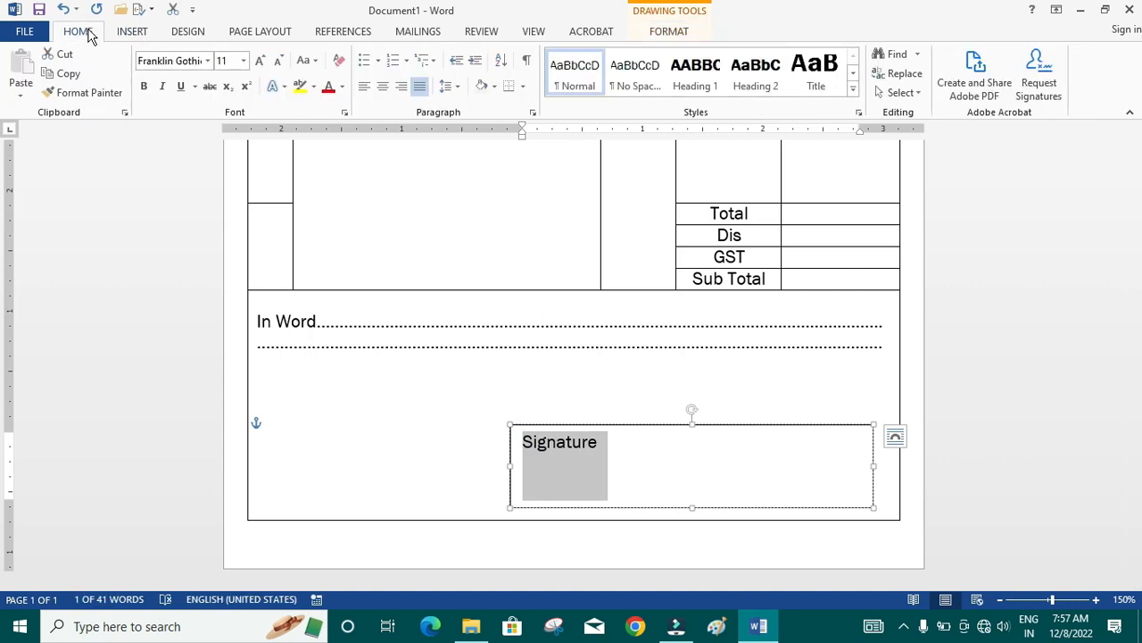
left_click(260, 61)
left_click(260, 61)
left_click(261, 61)
left_click(261, 61)
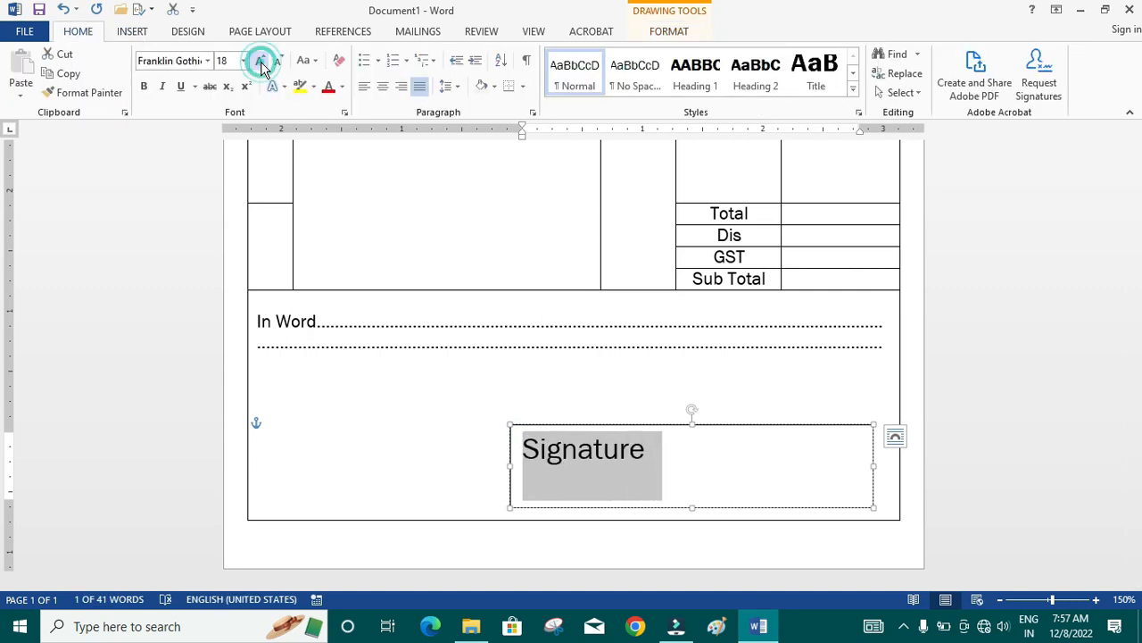
left_click(277, 61)
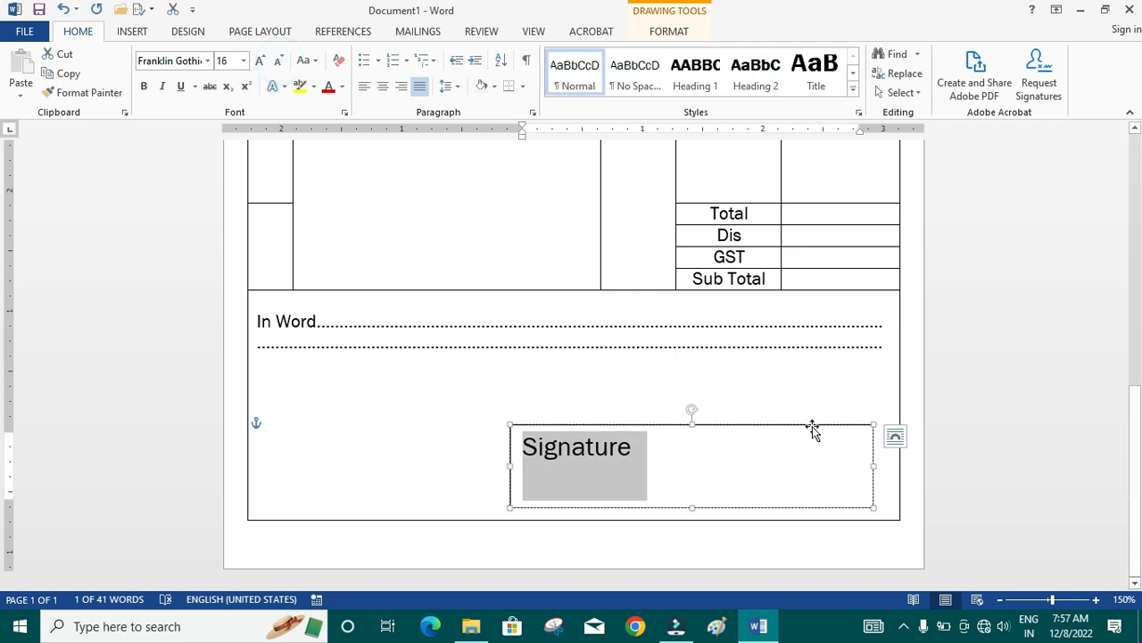
- Set the Signature text box to No Fill and No Outline
left_click(671, 32)
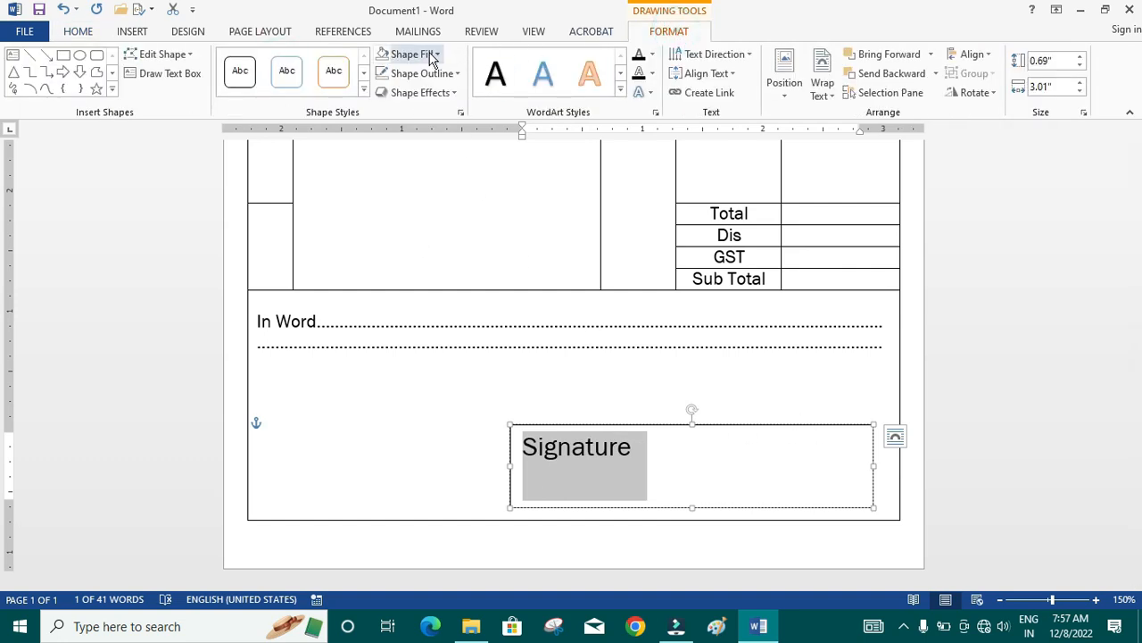
left_click(417, 54)
left_click(417, 200)
left_click(419, 74)
left_click(413, 219)
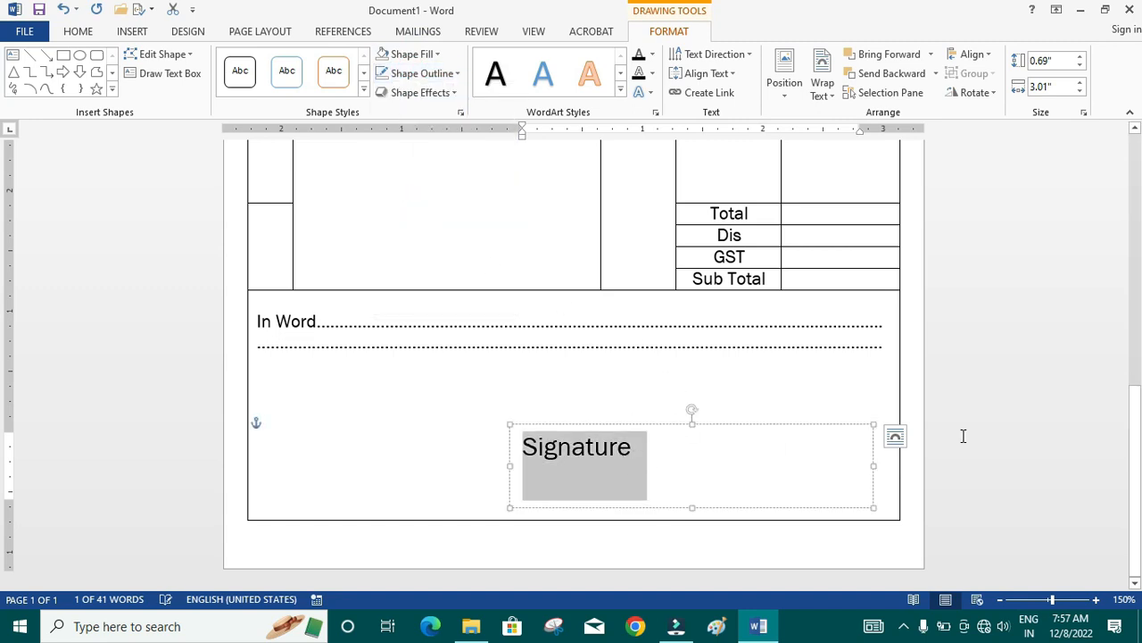
- Narrow the Signature text box to fit its word and move it to the lower-right corner of the bottom cell
mouse_move(874, 465)
left_mouse_down()
mouse_move(645, 452)
mouse_move(658, 454)
left_mouse_up()
left_click_drag(600, 426, 826, 451)
left_click(701, 426)
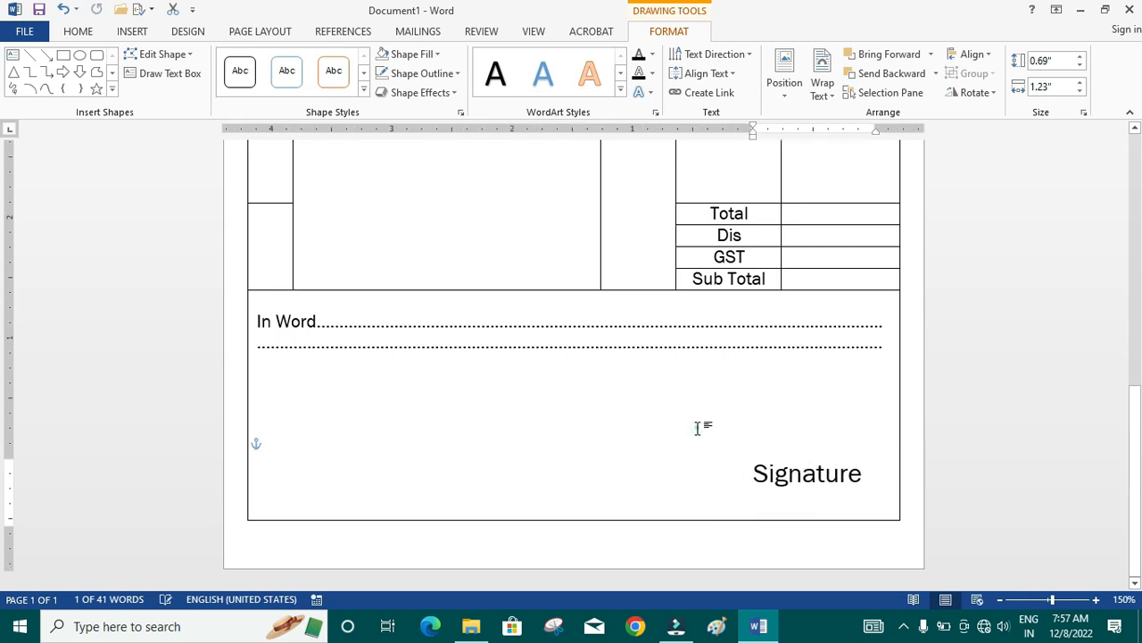
- Draw a horizontal line about 1.28" long just above the word Signature
left_click(132, 31)
left_click(229, 76)
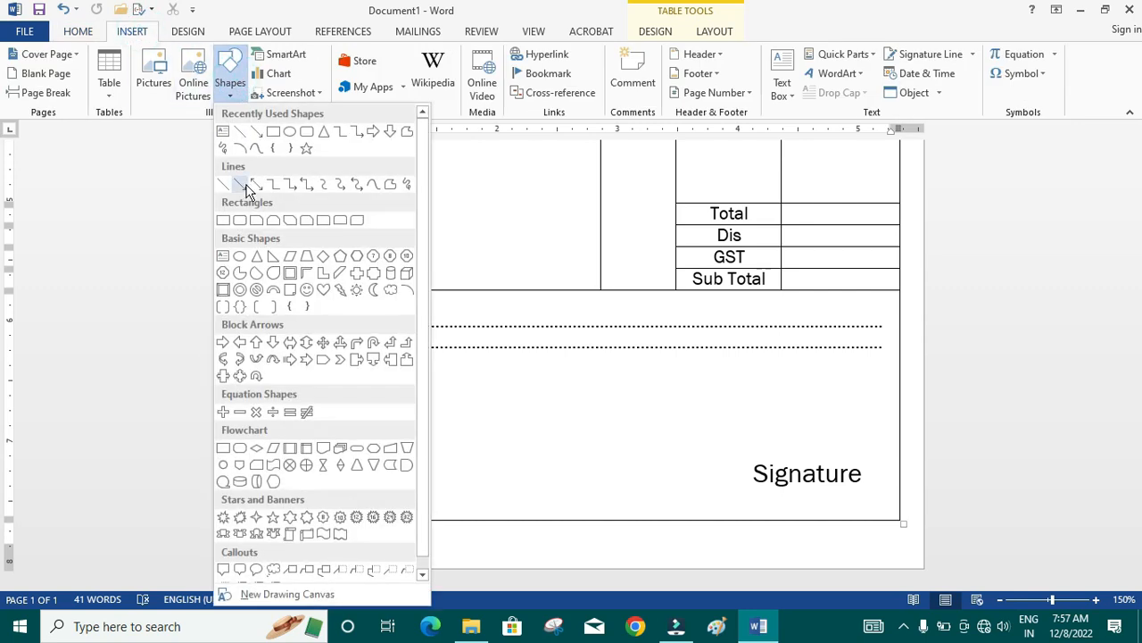
left_click(239, 130)
left_click_drag(722, 452, 878, 452)
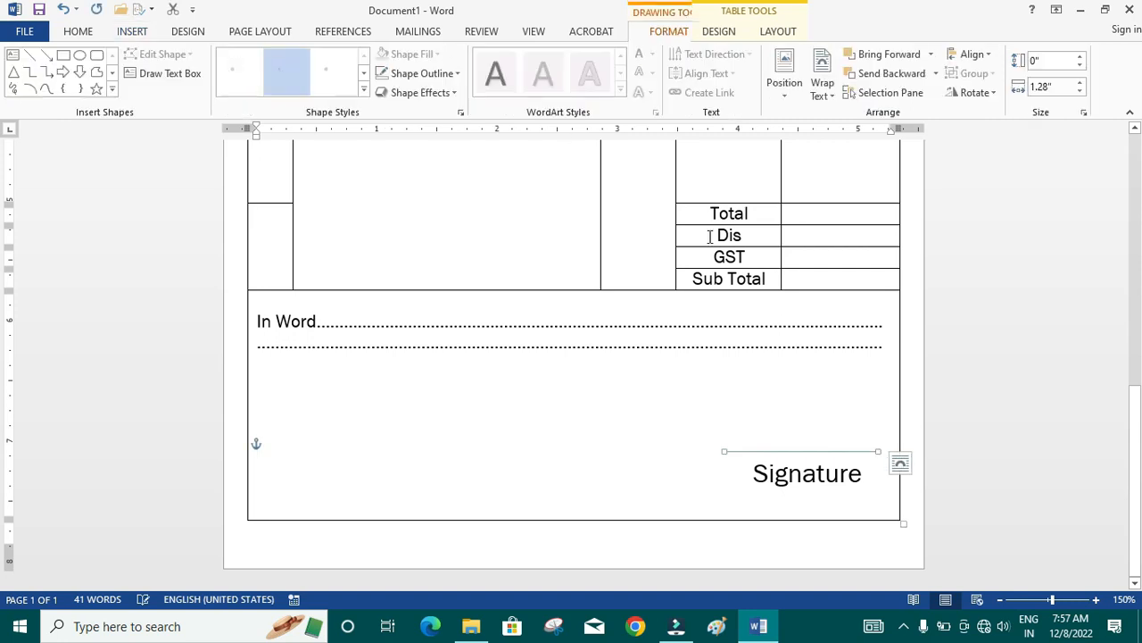
- Make the signature line 1½ pt thick and black, and move it slightly closer to the word Signature
left_click(433, 73)
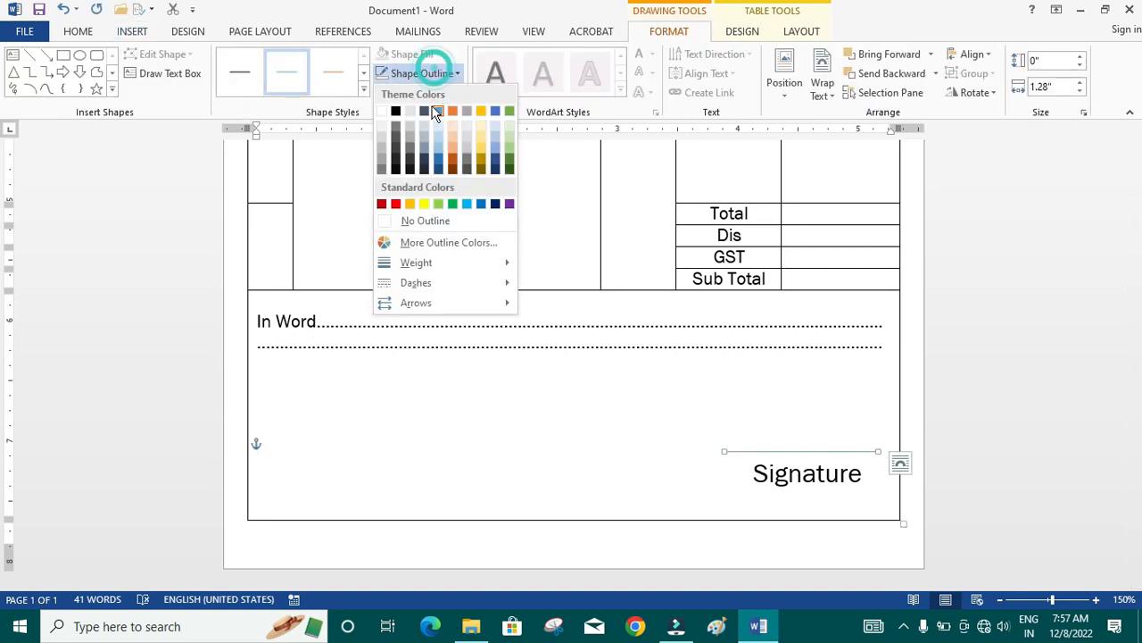
left_click(415, 263)
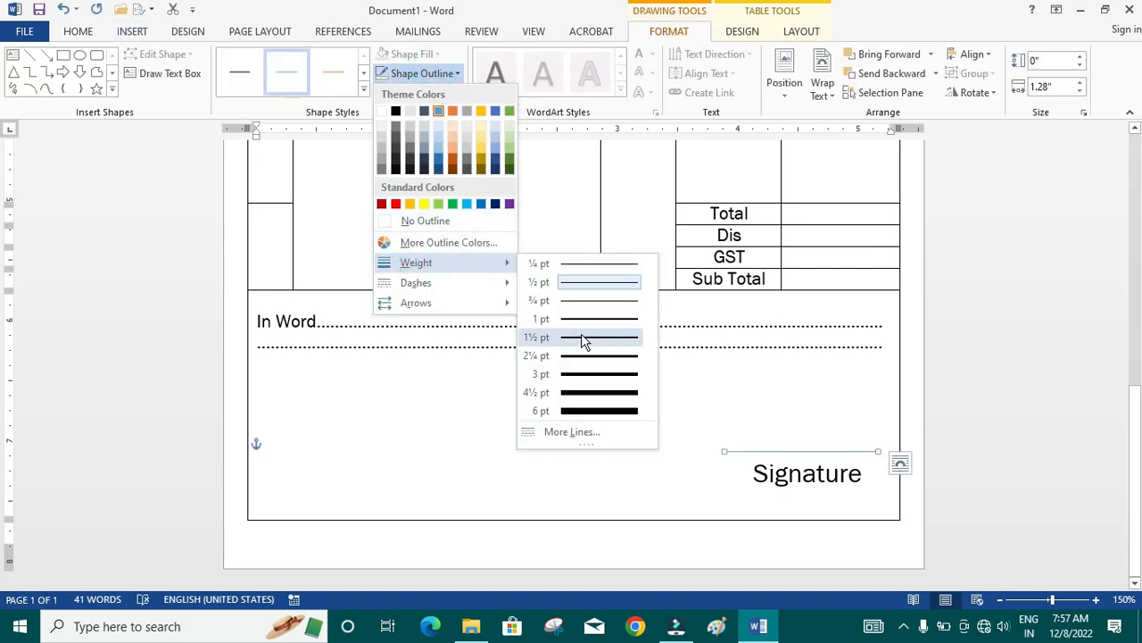
left_click(581, 337)
left_click(436, 75)
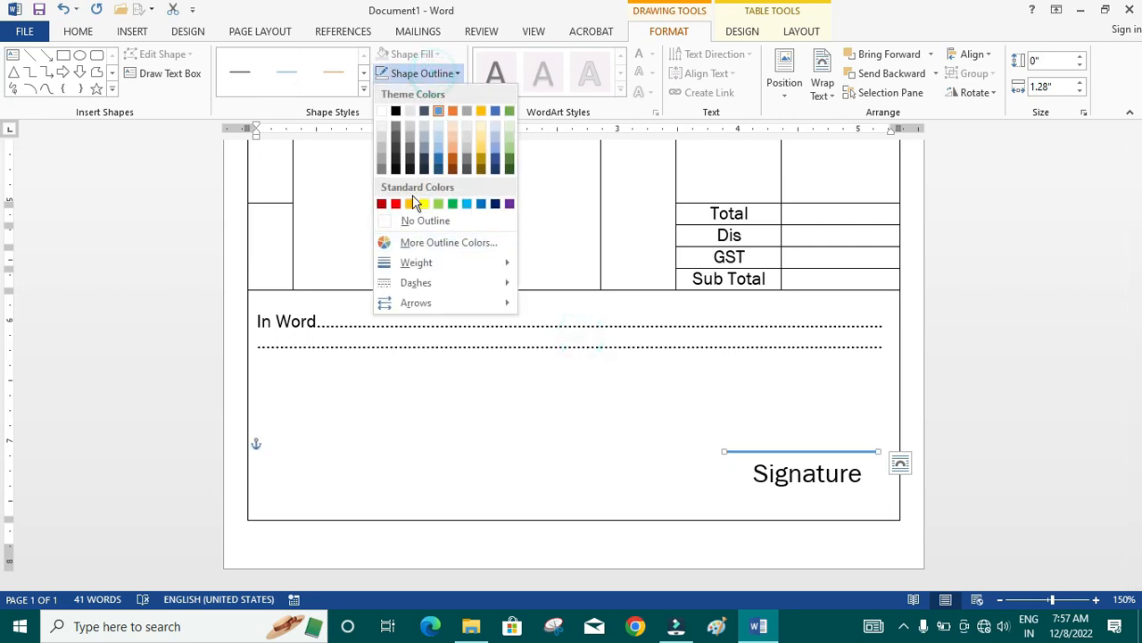
left_click(396, 114)
left_click(565, 394)
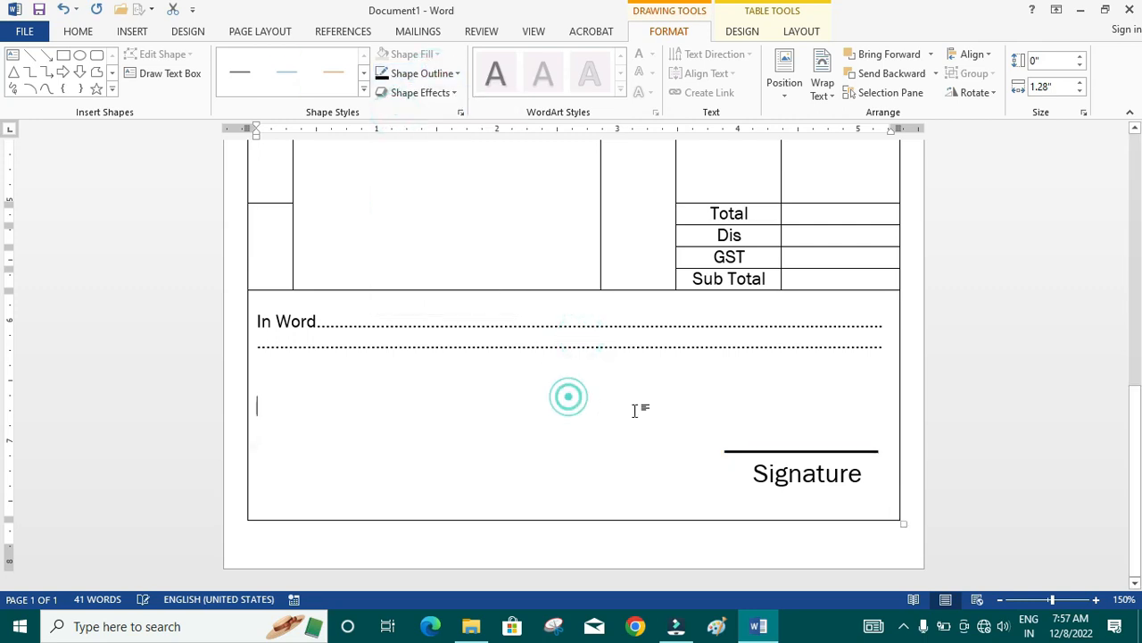
left_click(807, 451)
left_click_drag(809, 452, 812, 458)
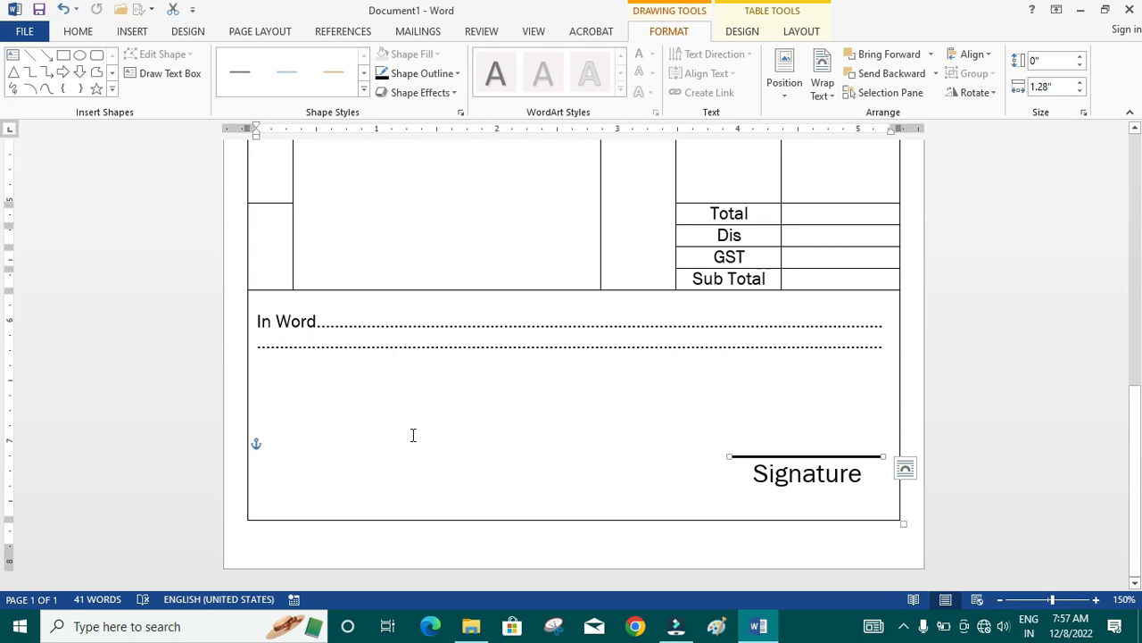
- Review the layout of the whole invoice page from the heading down to the signature area
scroll(429, 457, "up", 8)
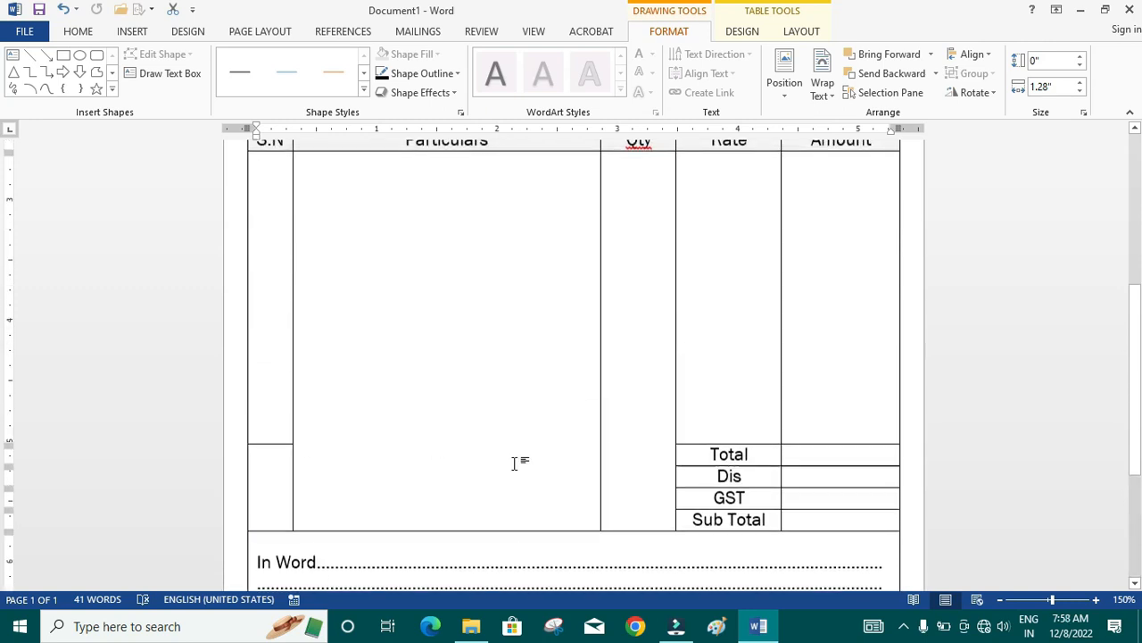
left_click(1000, 599)
left_click(1000, 599)
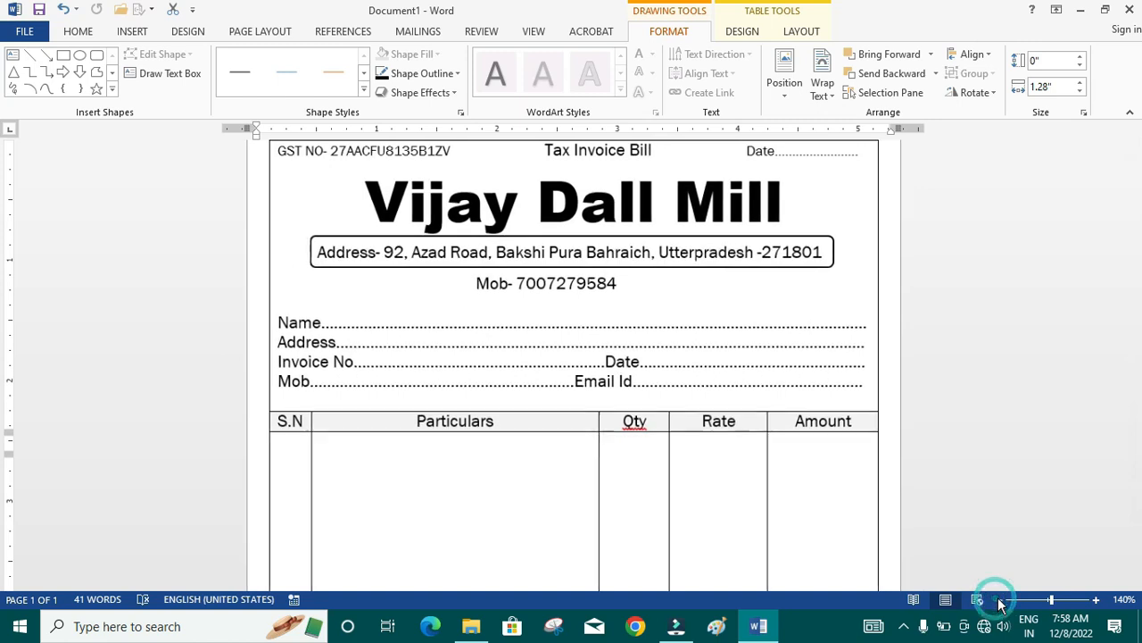
left_click(999, 599)
left_click(999, 599)
left_click(1000, 599)
scroll(798, 385, "down", 3)
scroll(817, 446, "up", 3)
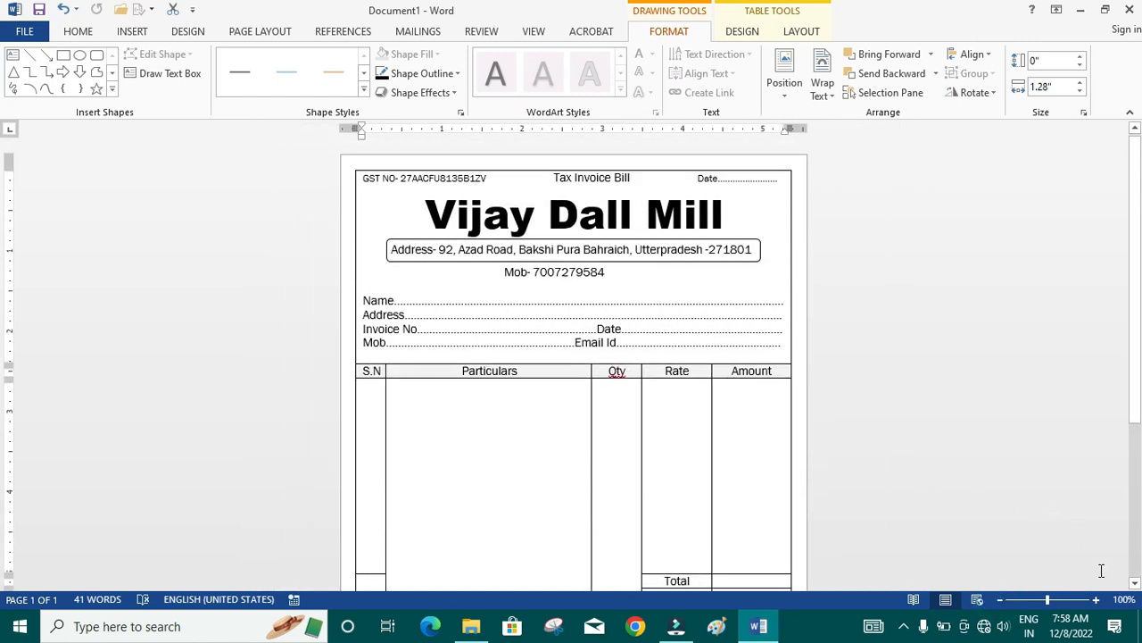
left_click(999, 599)
left_click(999, 599)
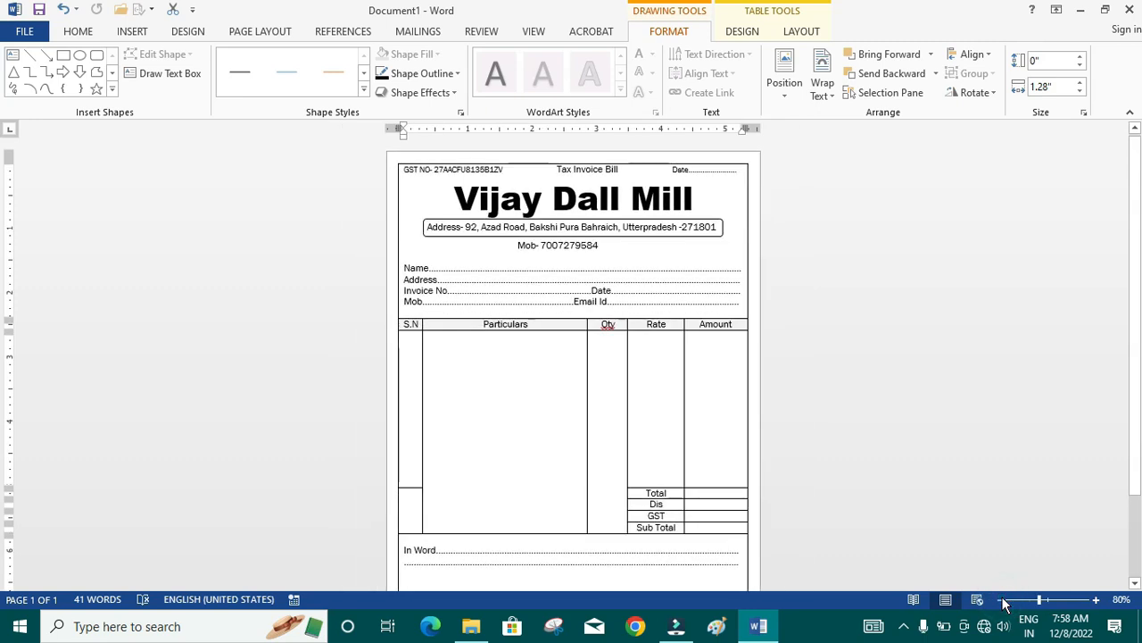
left_click(999, 599)
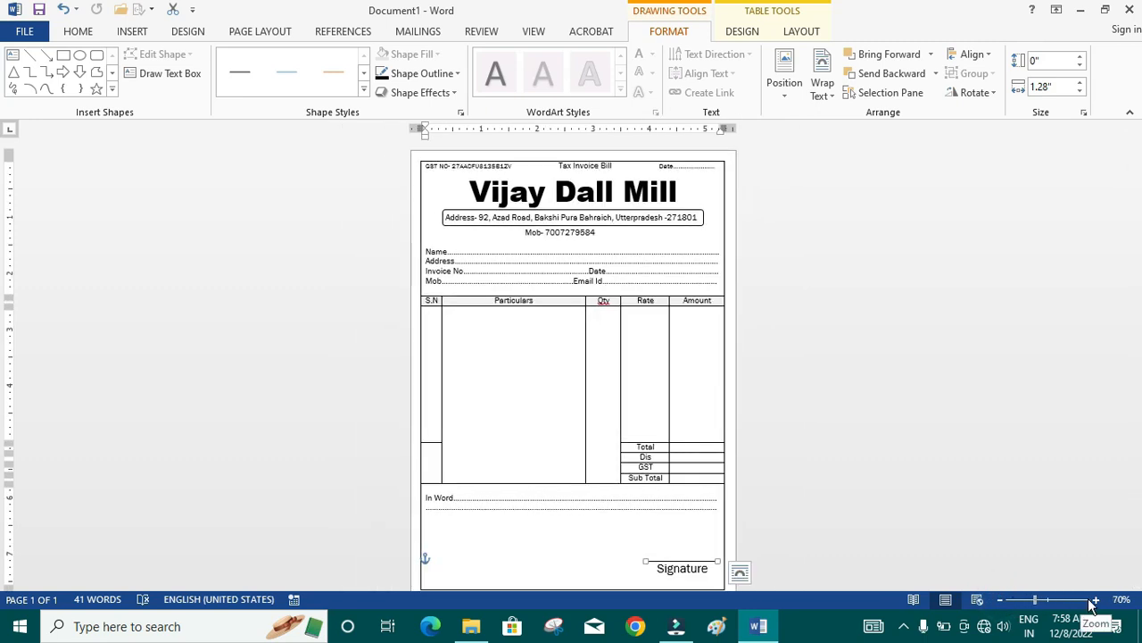
left_click(1095, 599)
scroll(933, 474, "up", 3)
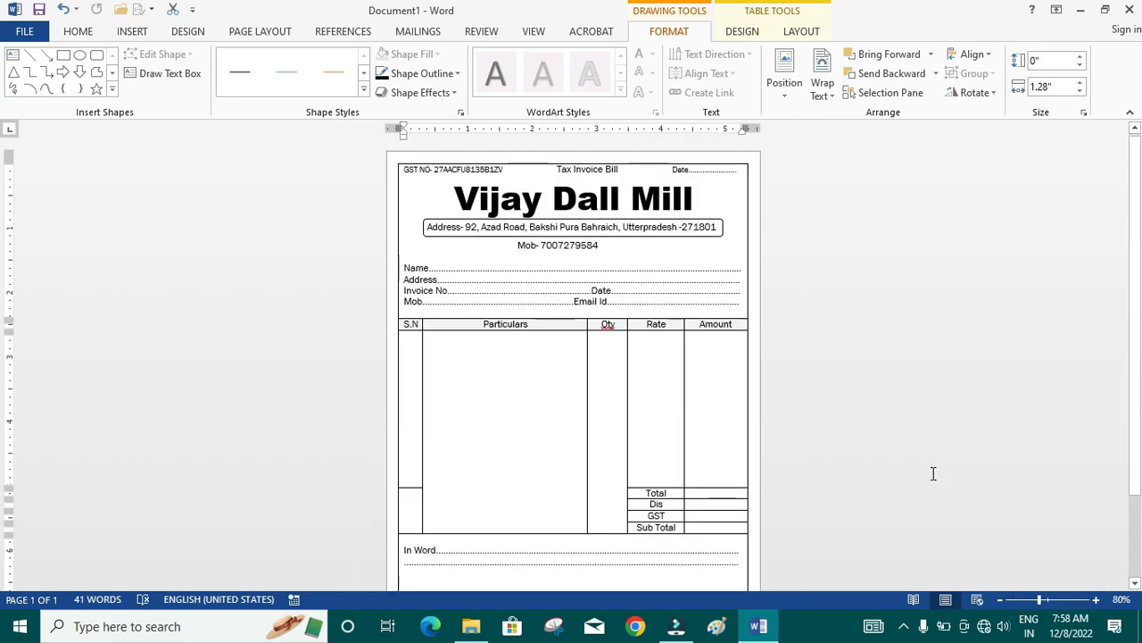